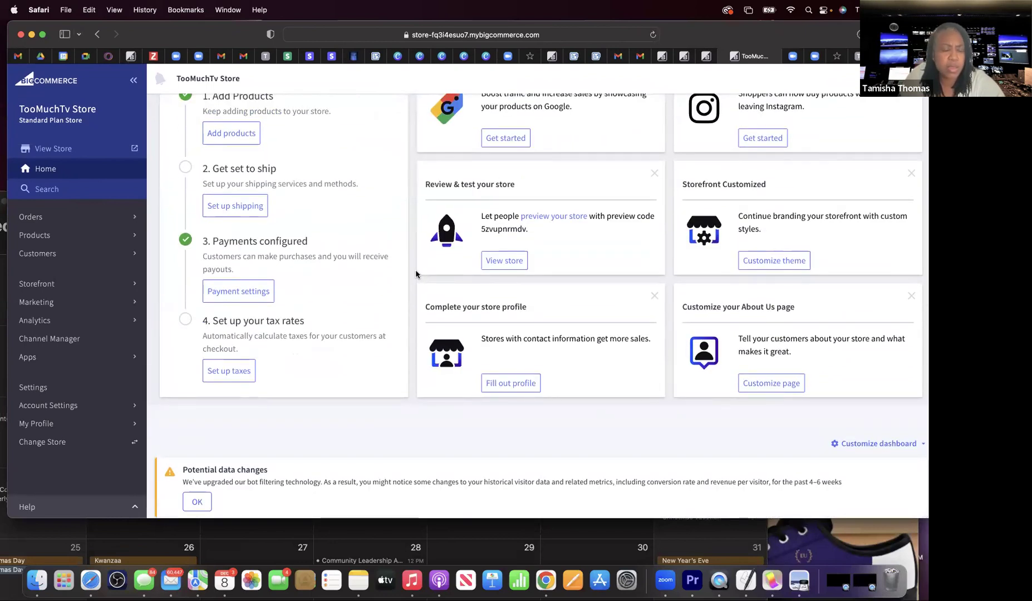
Check the storefront's Themes page and return to the store's home dashboard
click(106, 284)
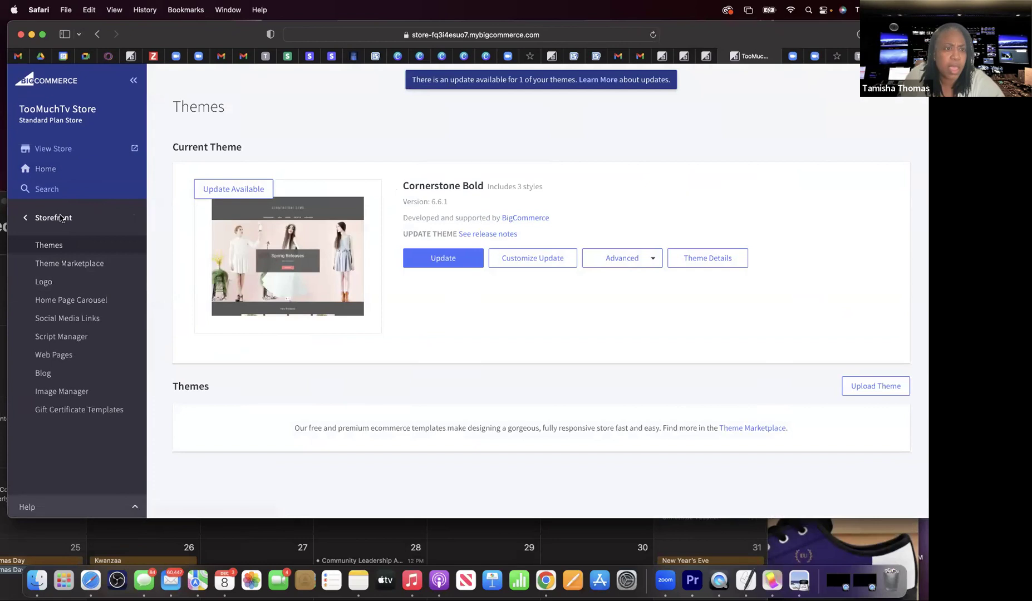
click(46, 169)
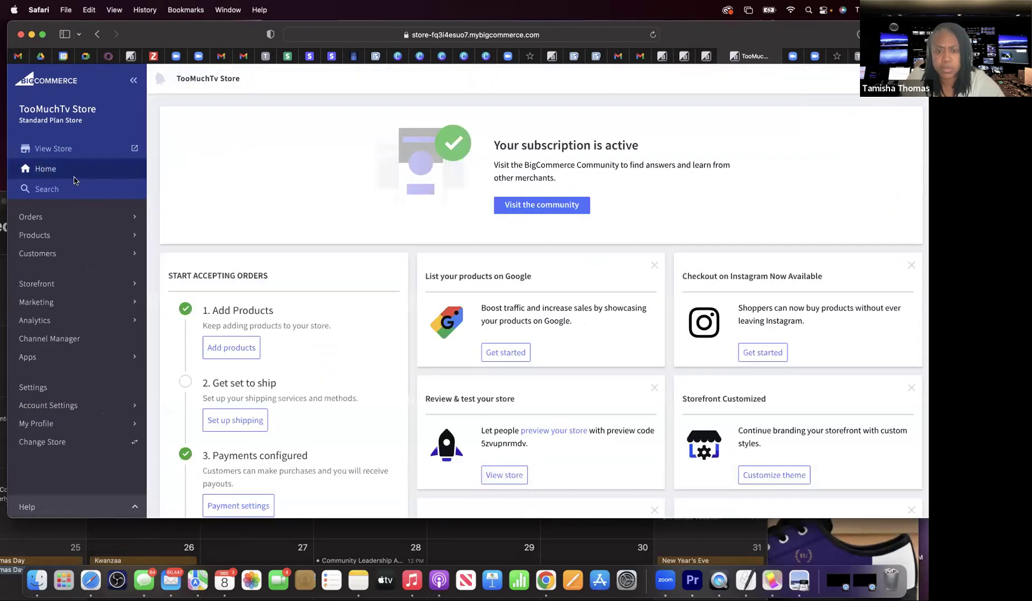
scroll(395, 371, down, 1)
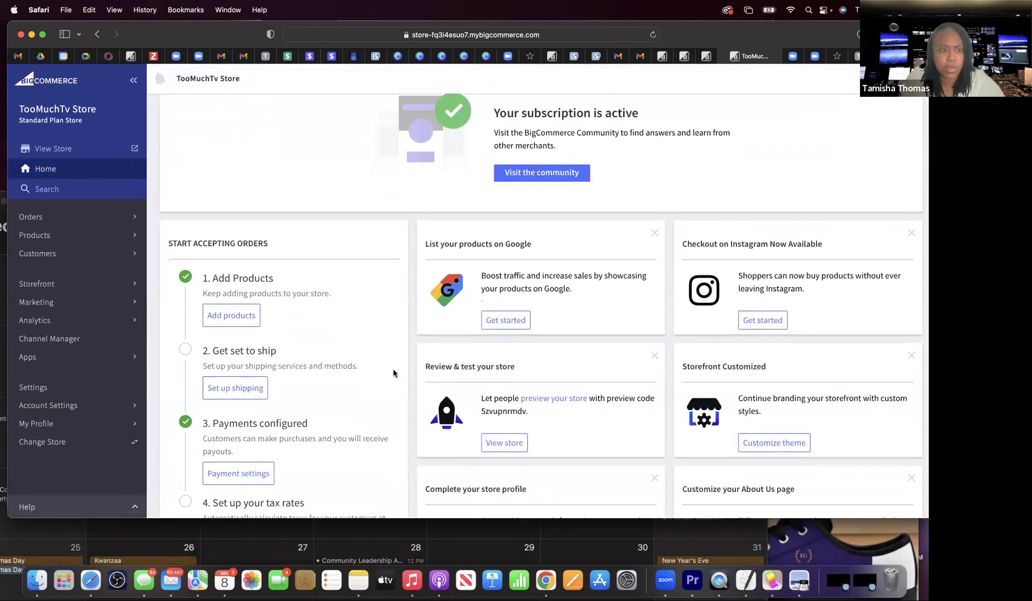
Open the product list and look through all of the store's products
click(54, 234)
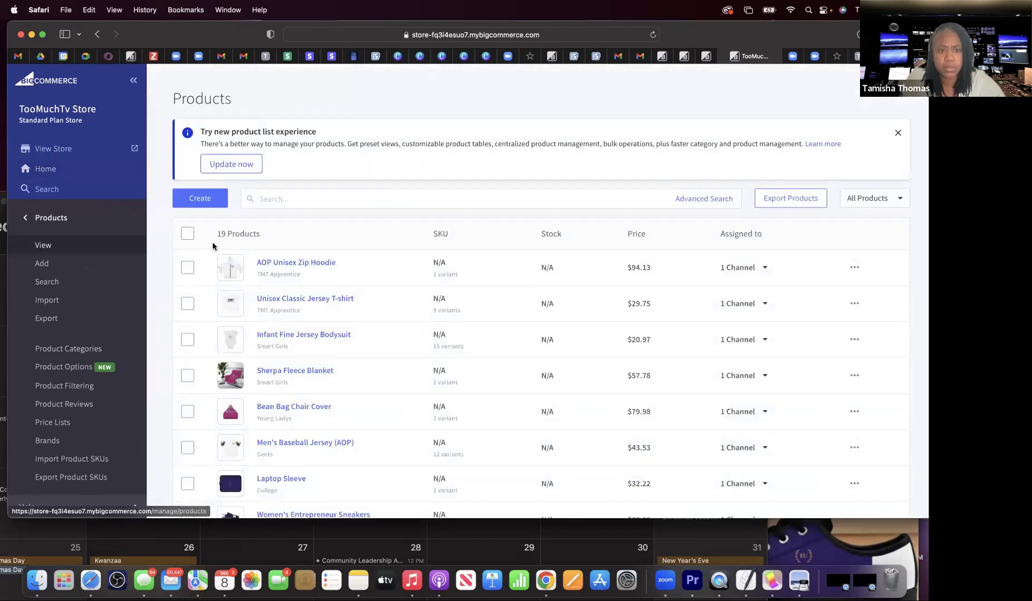
scroll(213, 246, down, 10)
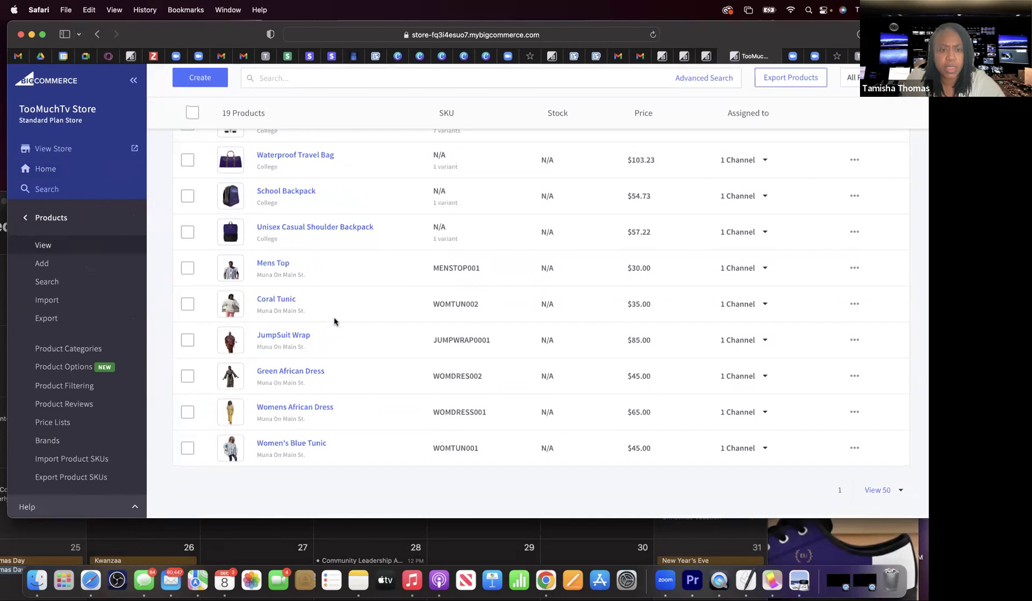
Open the Muna On Main St. product category for editing and review its details and search engine optimization fields
click(65, 349)
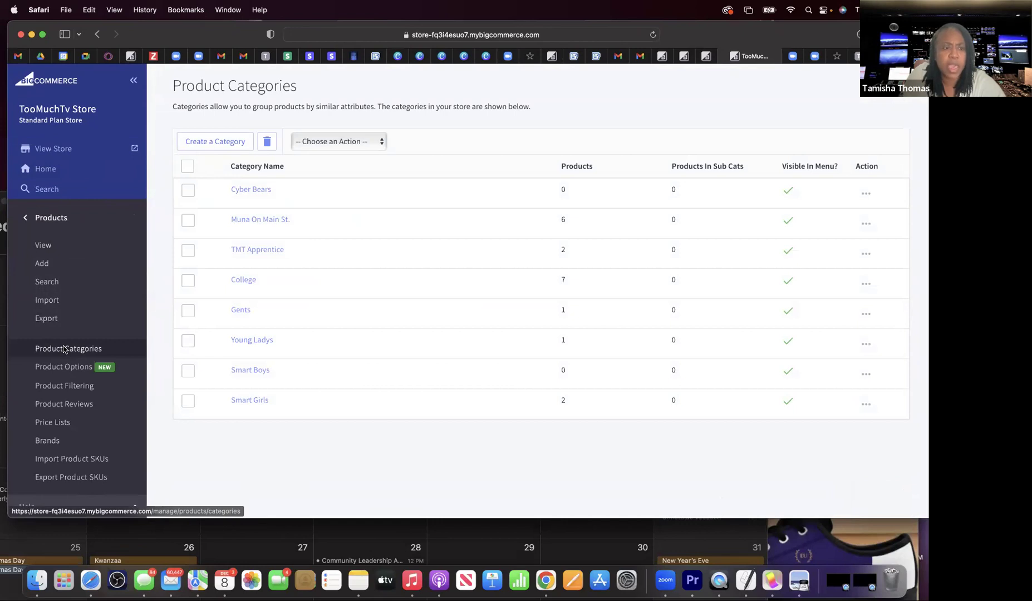
click(252, 221)
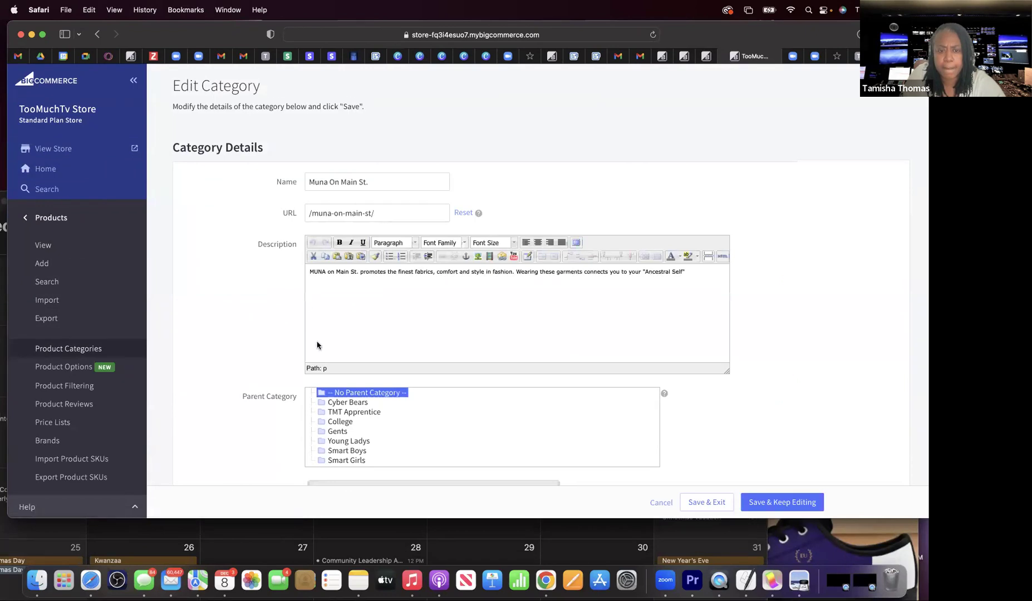
scroll(318, 345, down, 5)
scroll(318, 345, down, 5)
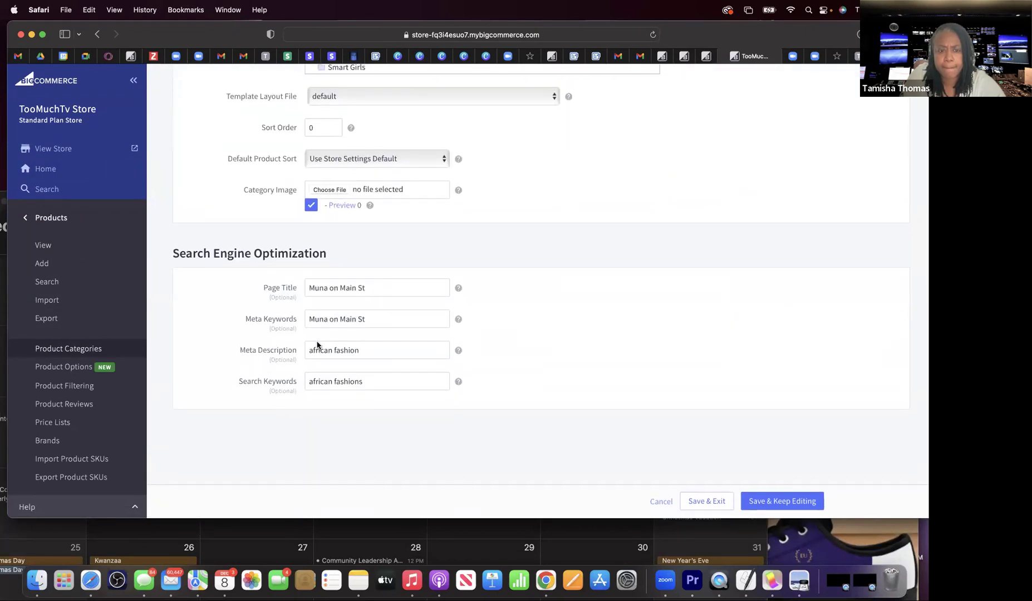
scroll(317, 342, up, 10)
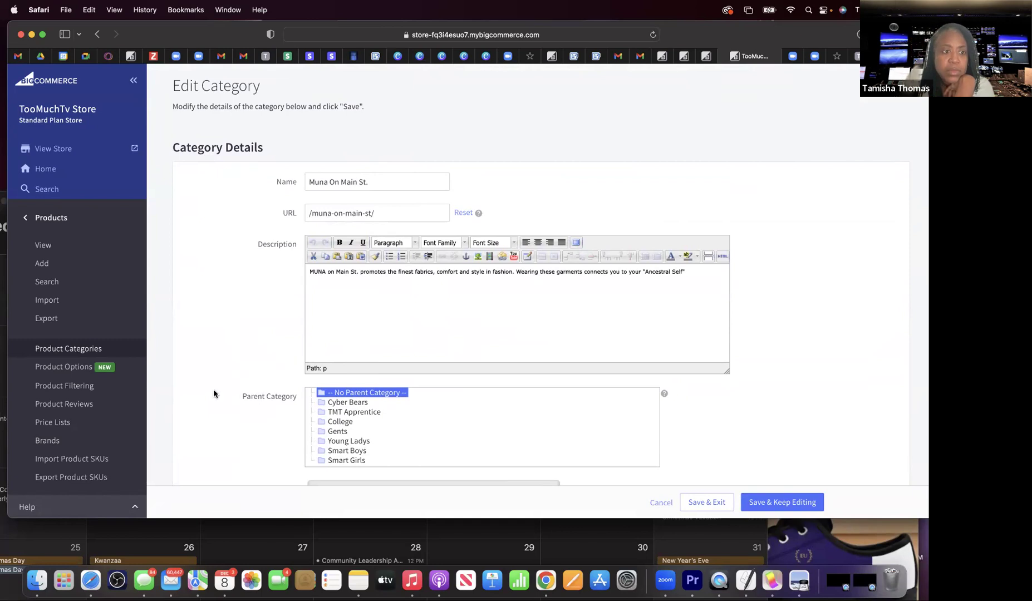
Return to the product categories and reopen Muna On Main St. to examine its description, parent category and SEO entries
click(100, 348)
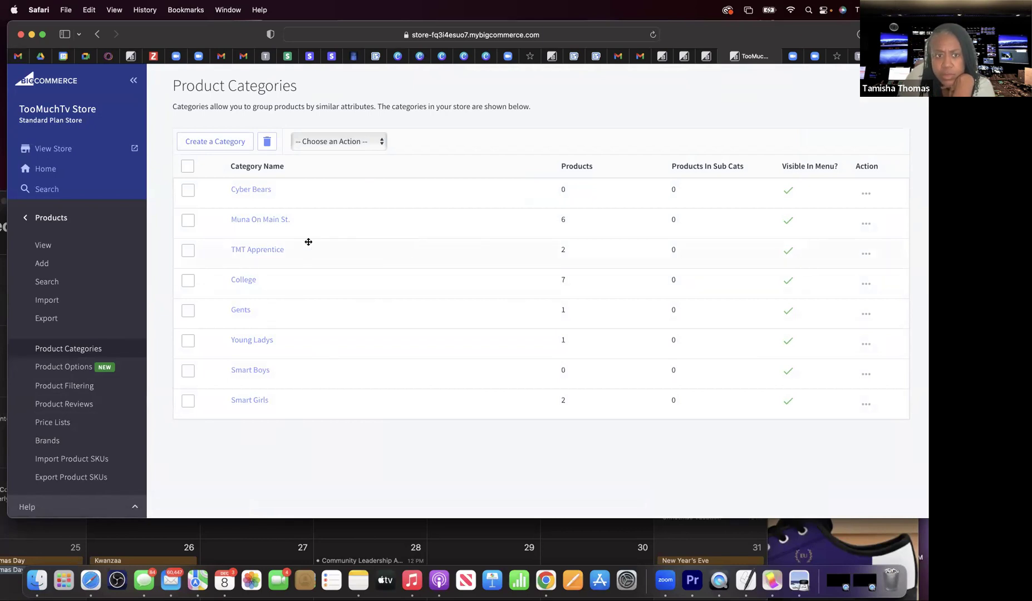
click(259, 222)
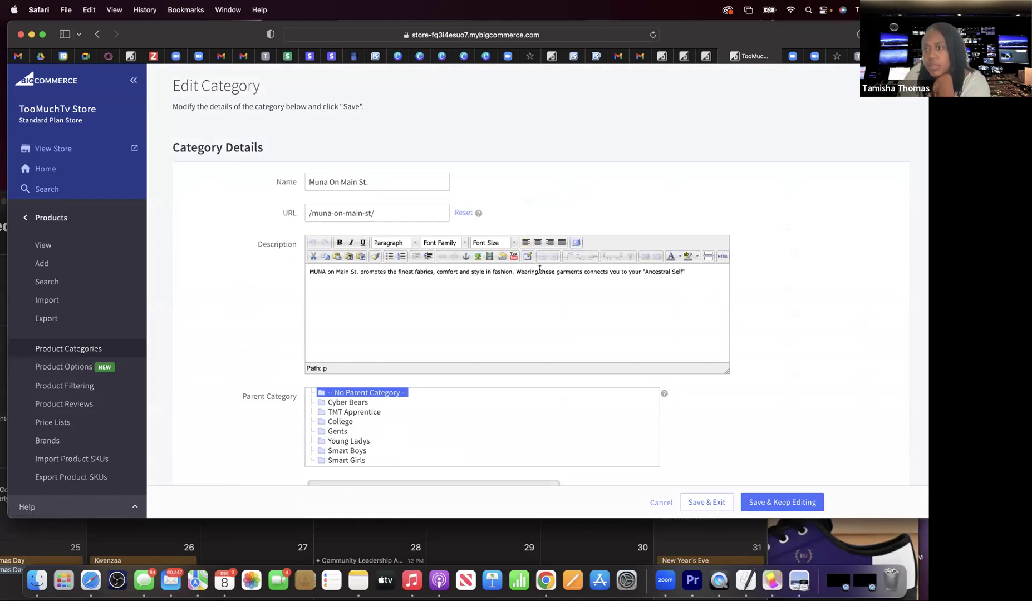
scroll(539, 270, left, 3)
scroll(540, 269, right, 3)
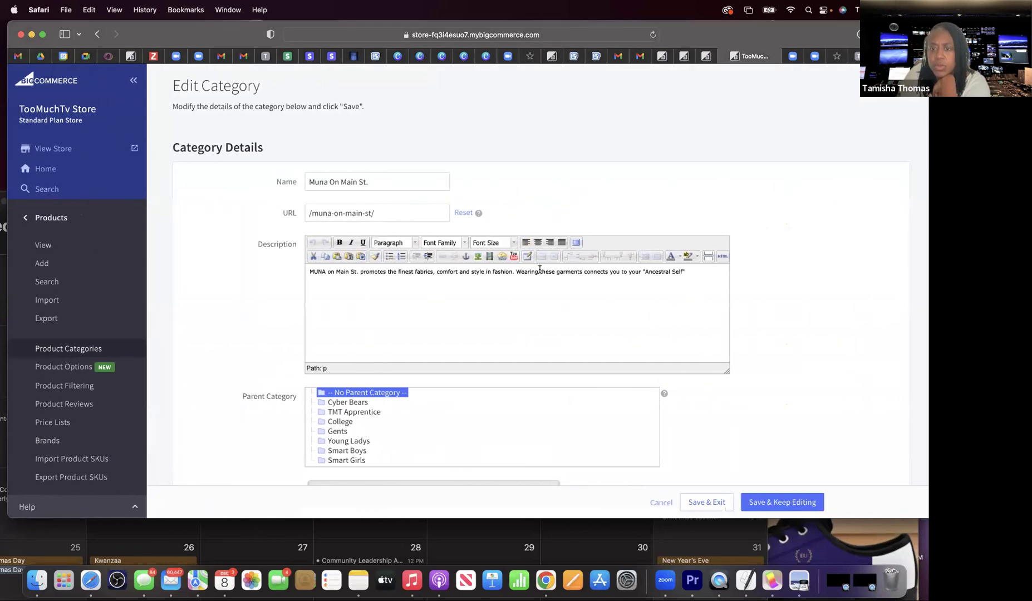
scroll(494, 300, down, 3)
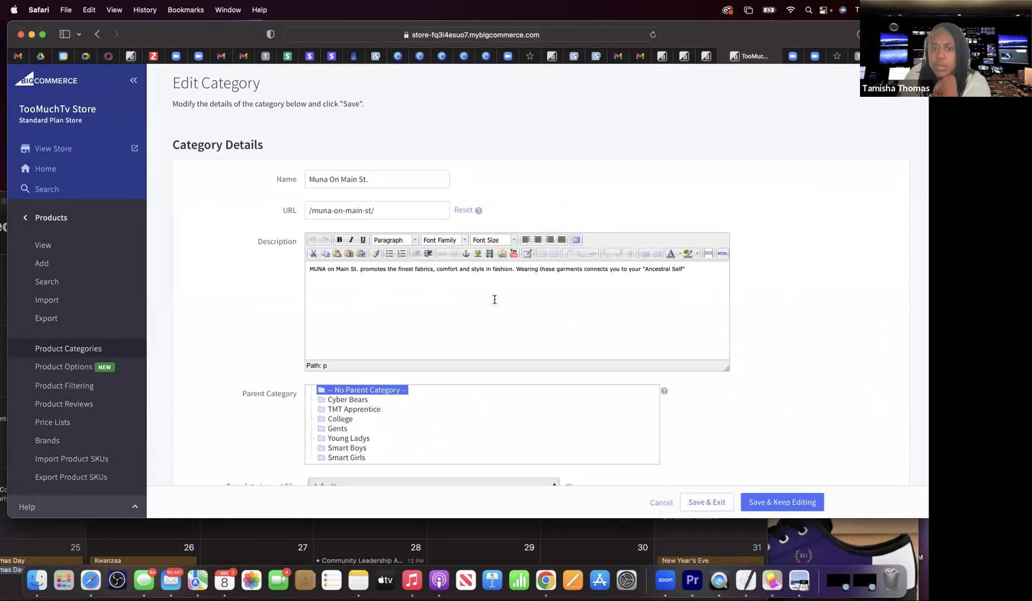
scroll(495, 300, down, 10)
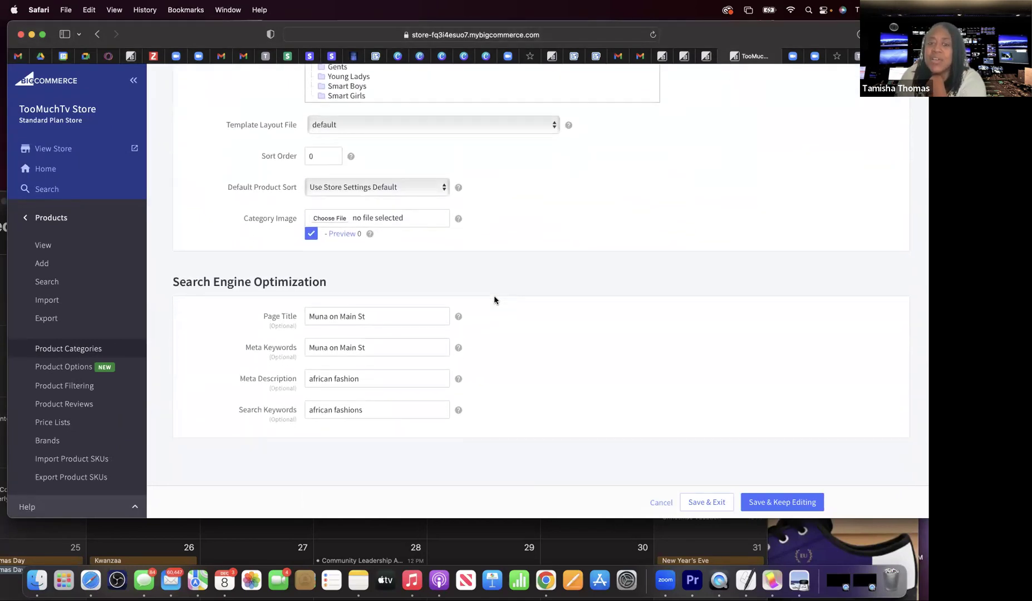
scroll(495, 299, up, 15)
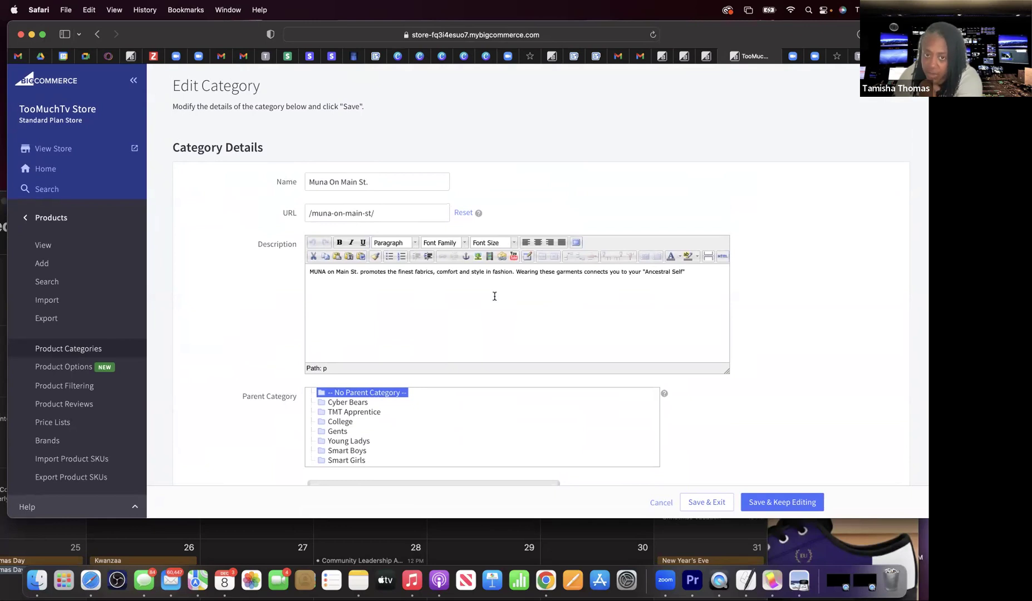
scroll(495, 297, down, 3)
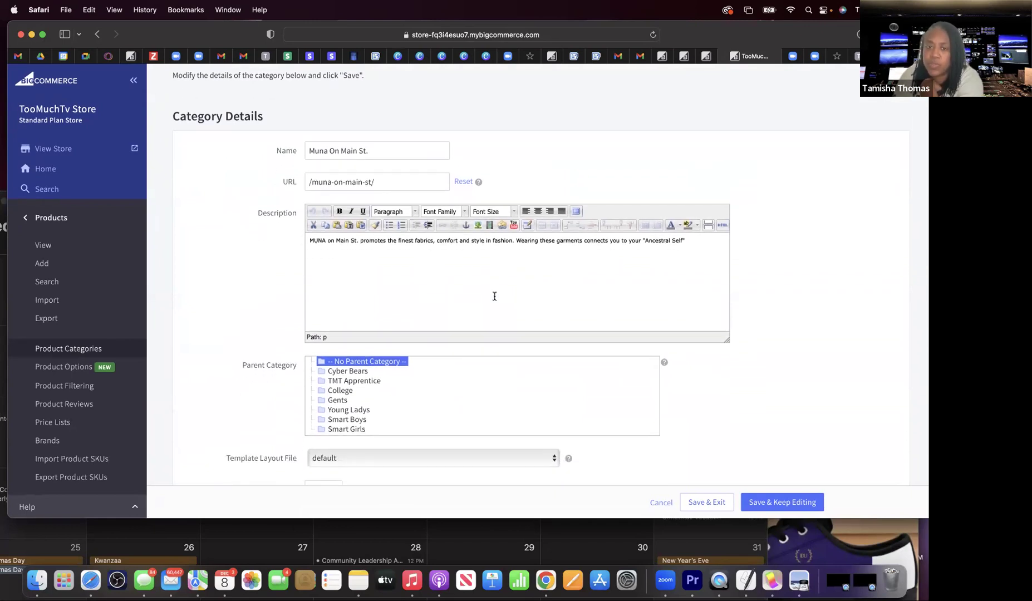
scroll(495, 296, down, 2)
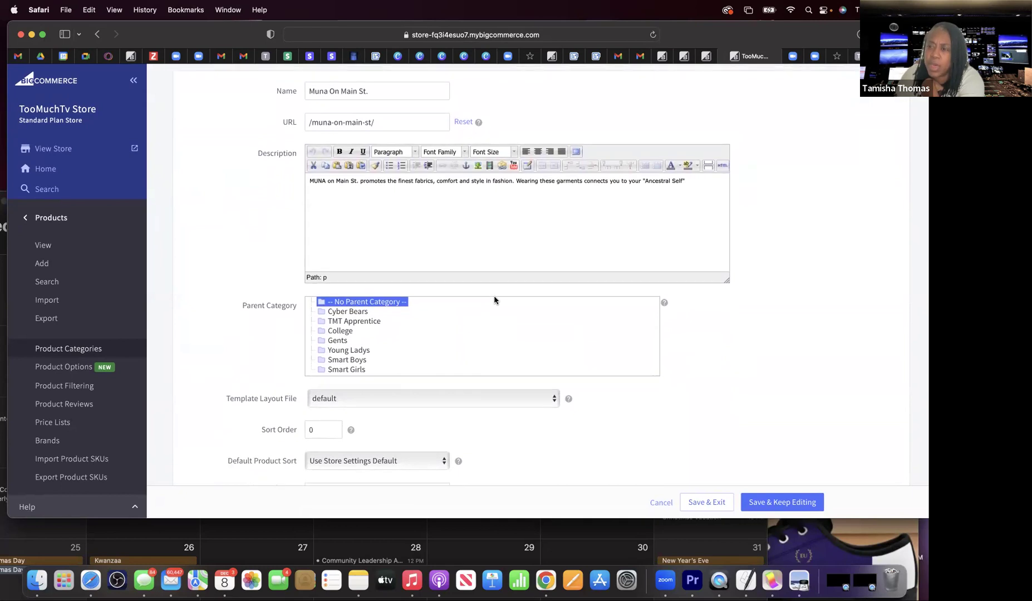
scroll(495, 297, up, 5)
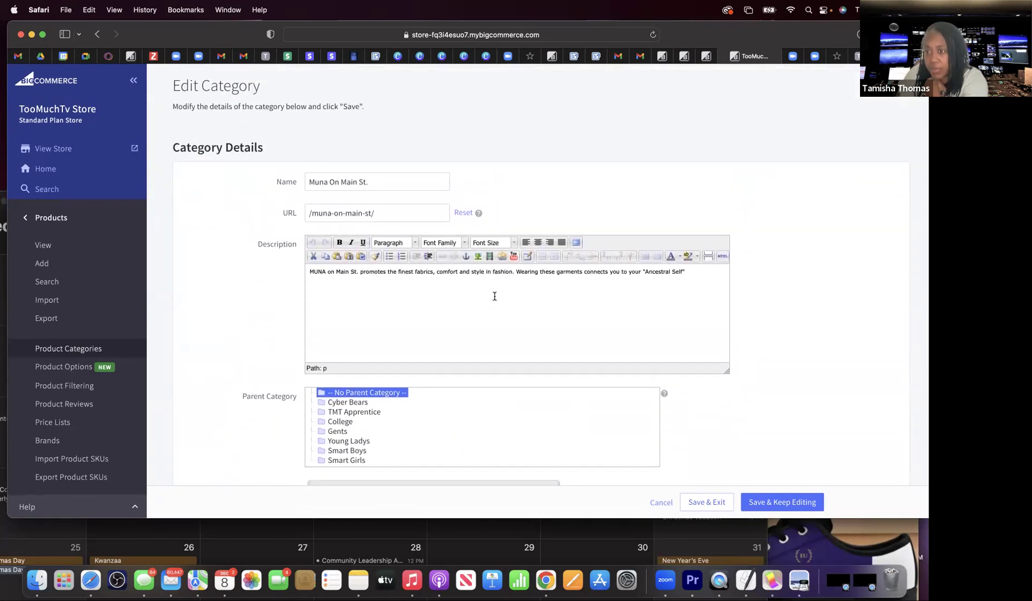
scroll(494, 296, down, 1)
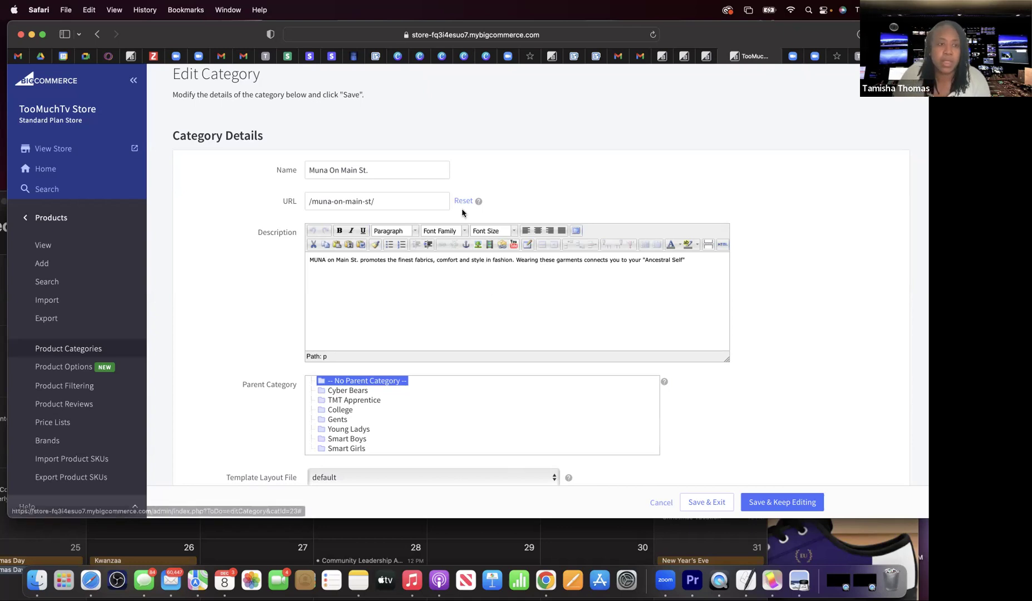
Bring up the file chooser for the Muna On Main St. category image and close it without uploading a file
click(58, 221)
click(52, 237)
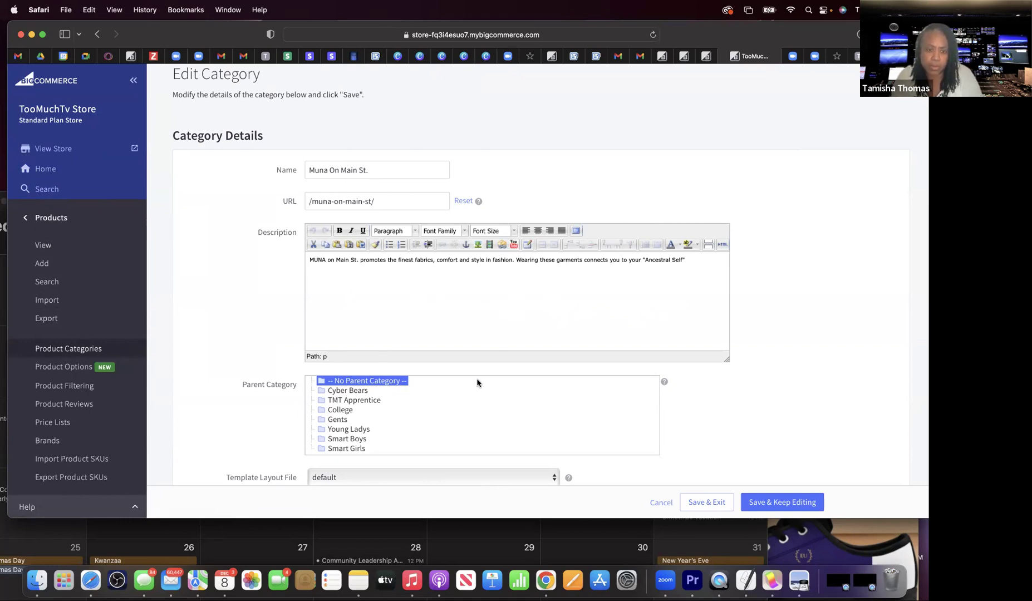
scroll(477, 383, down, 5)
scroll(477, 383, down, 2)
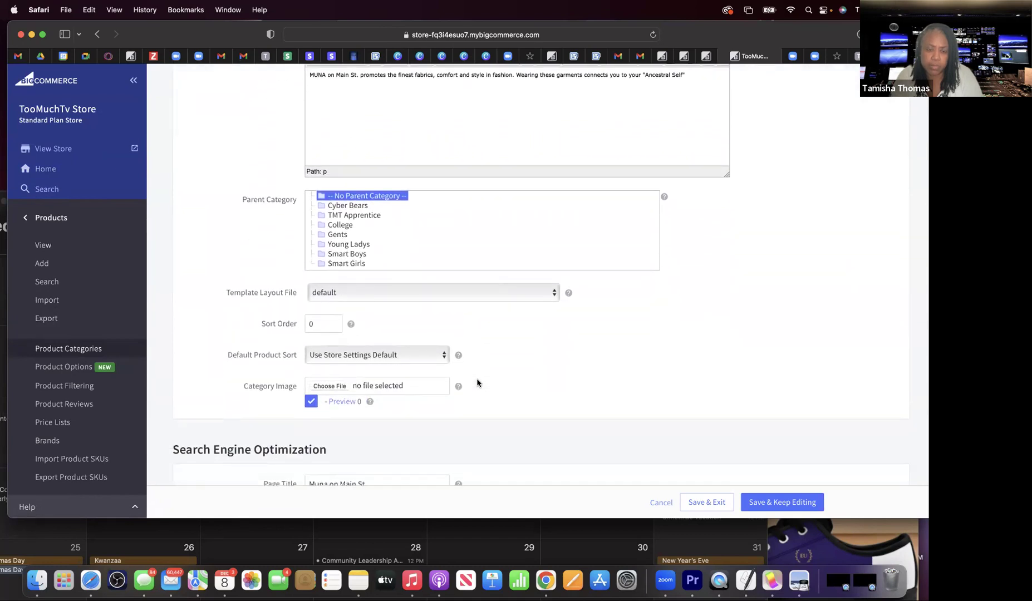
scroll(472, 380, up, 1)
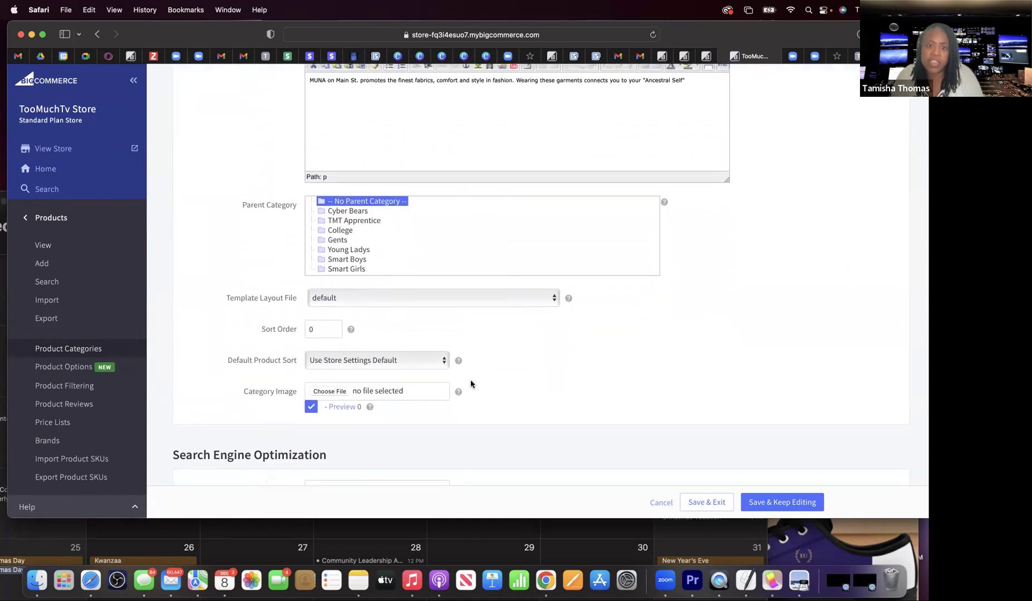
click(324, 395)
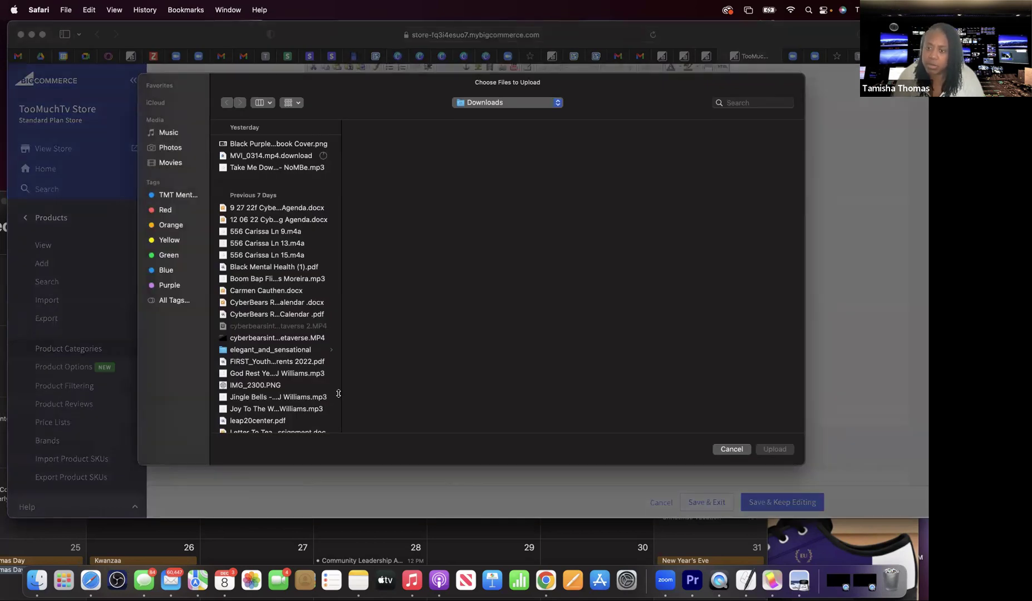
click(731, 450)
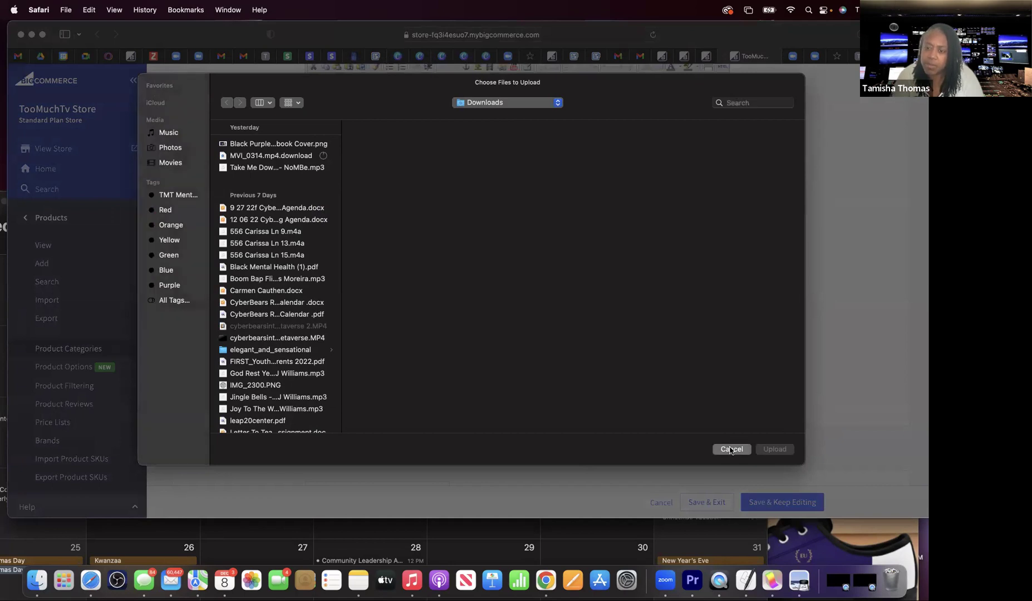
Examine the category's description, parent category, template layout, sort and image settings, and its page title, meta and search keyword fields
scroll(324, 444, up, 5)
scroll(324, 444, down, 1)
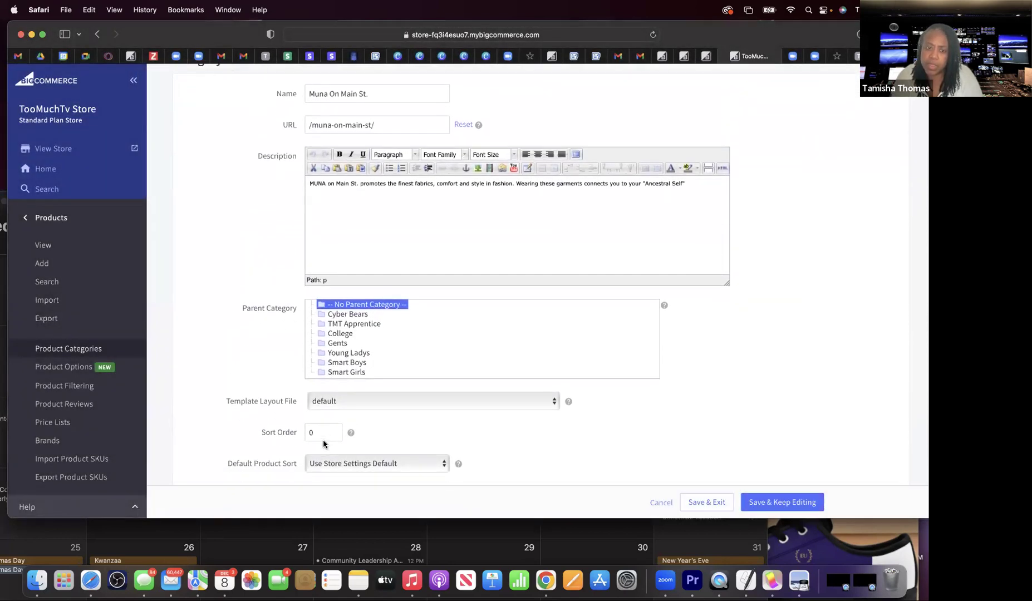
scroll(323, 443, up, 3)
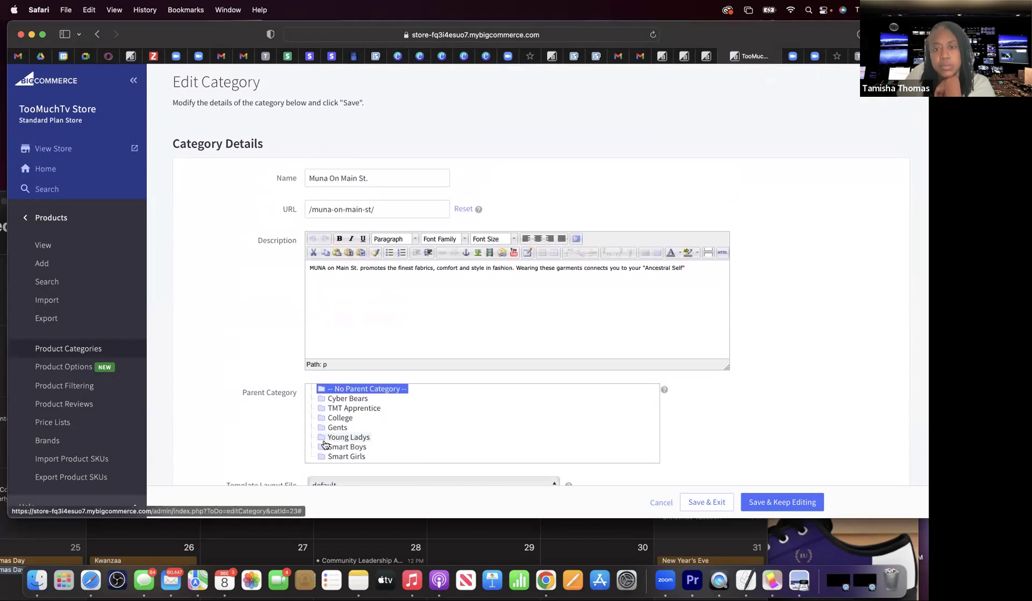
scroll(325, 443, down, 5)
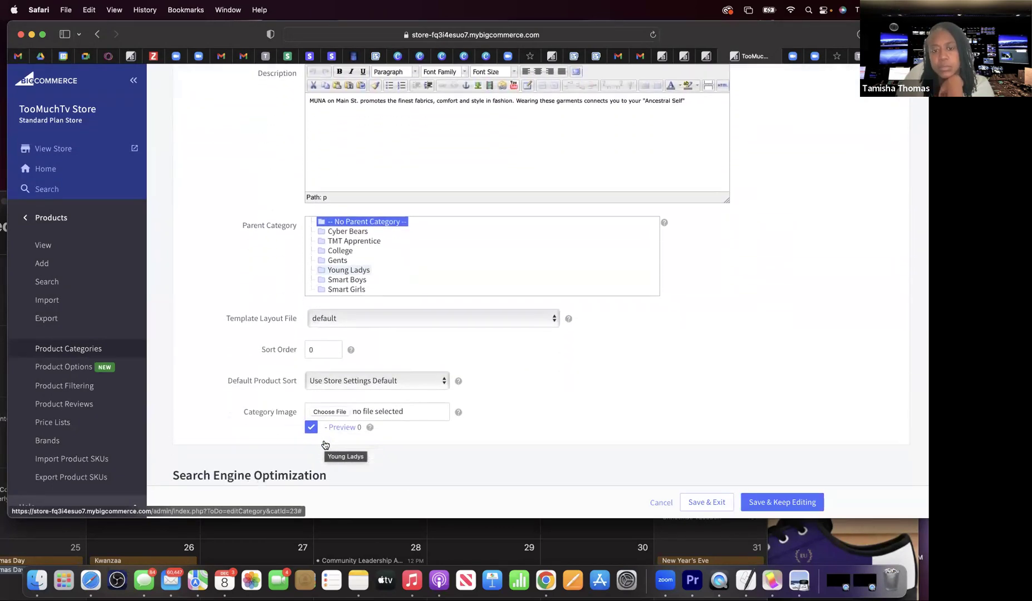
scroll(323, 444, up, 2)
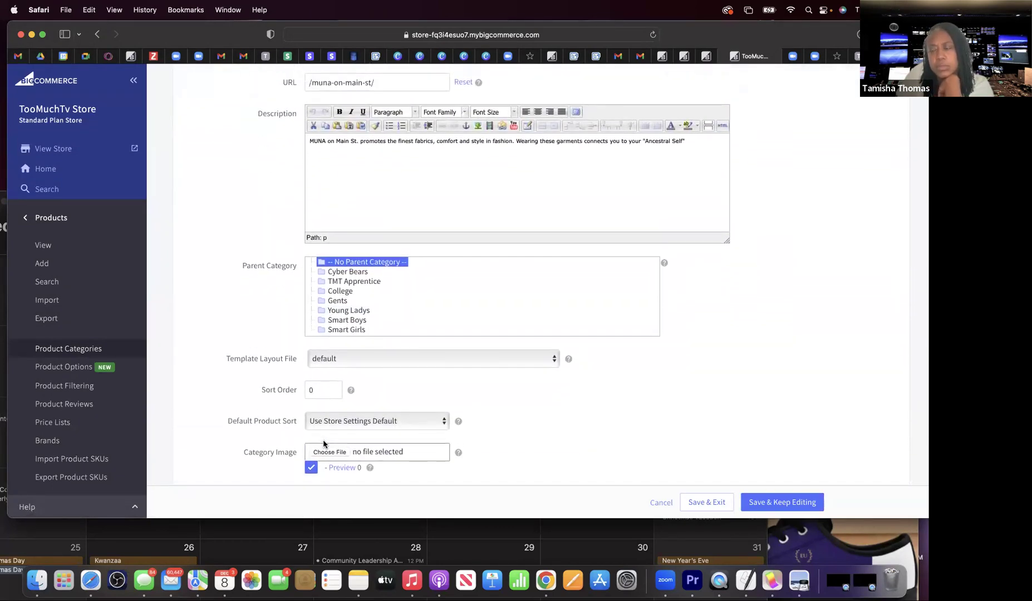
scroll(323, 444, up, 1)
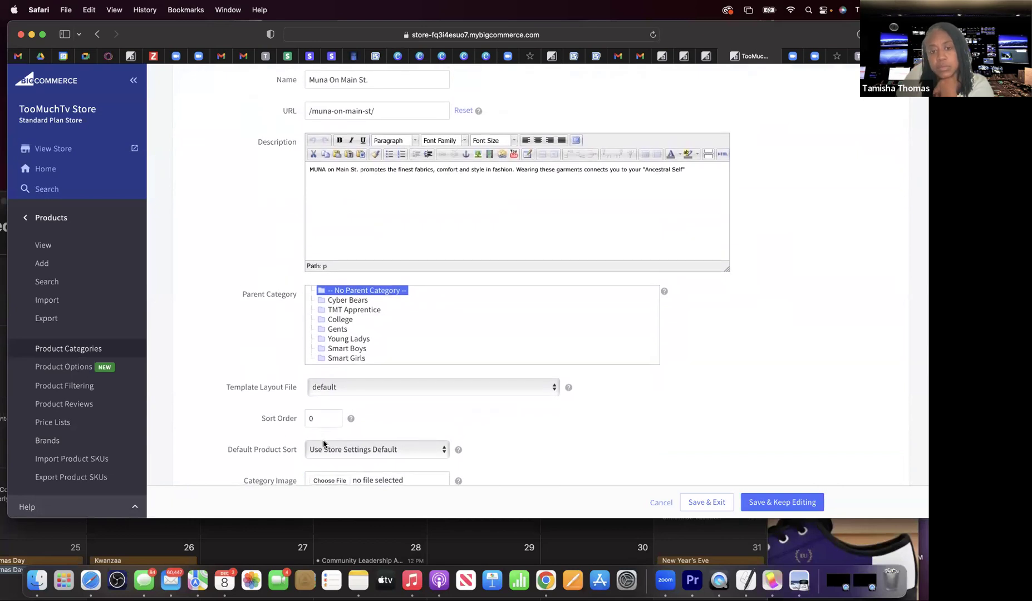
scroll(324, 444, down, 2)
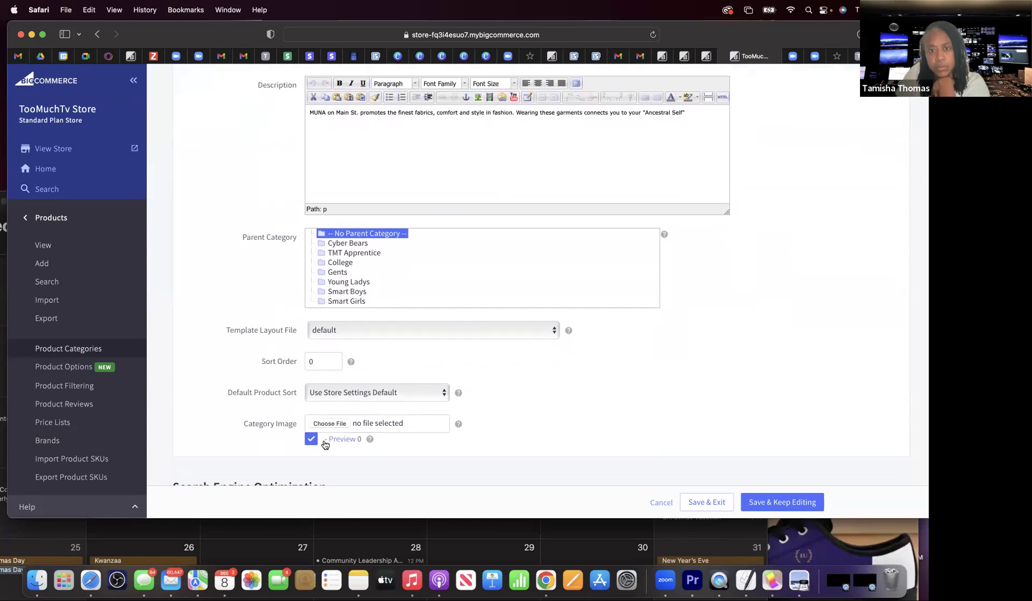
scroll(325, 444, down, 2)
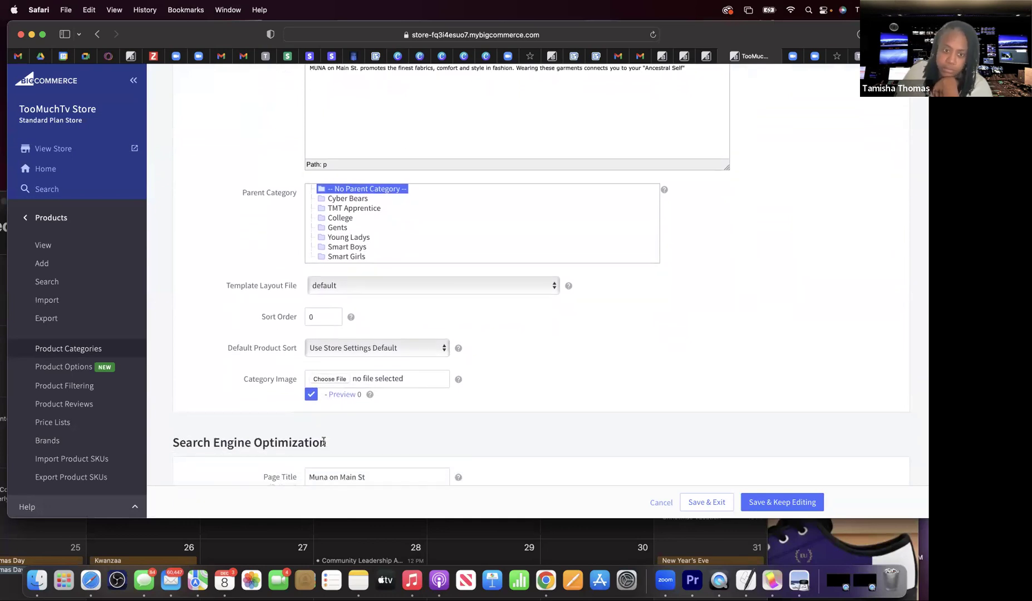
scroll(324, 443, down, 6)
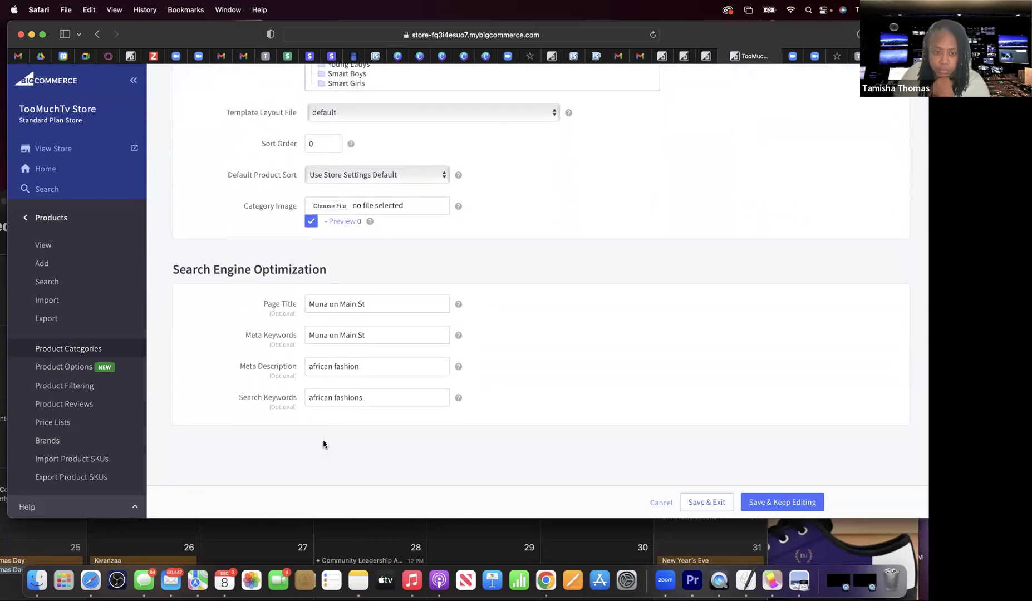
scroll(324, 444, up, 10)
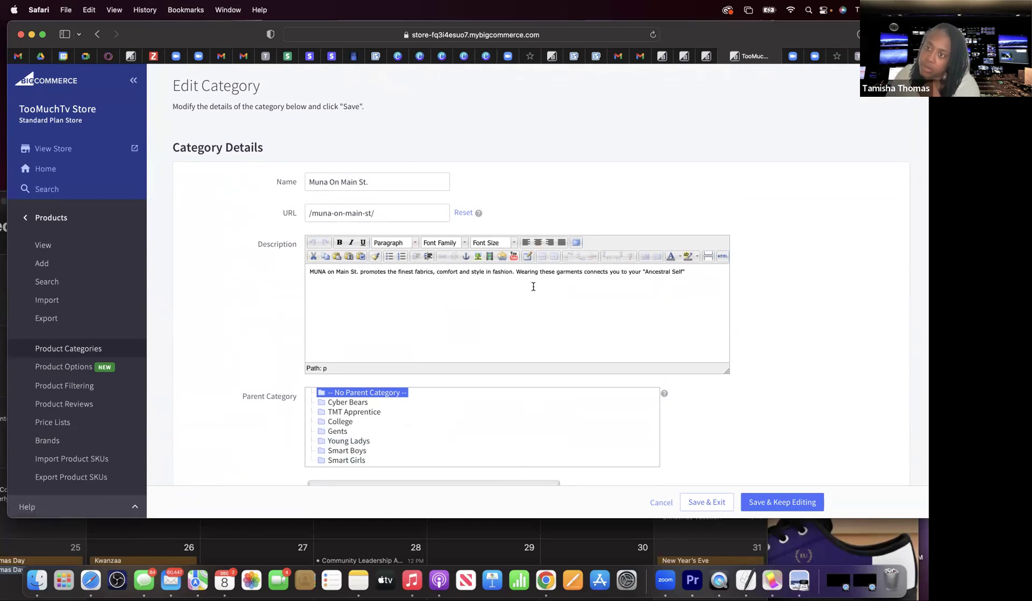
scroll(533, 287, down, 2)
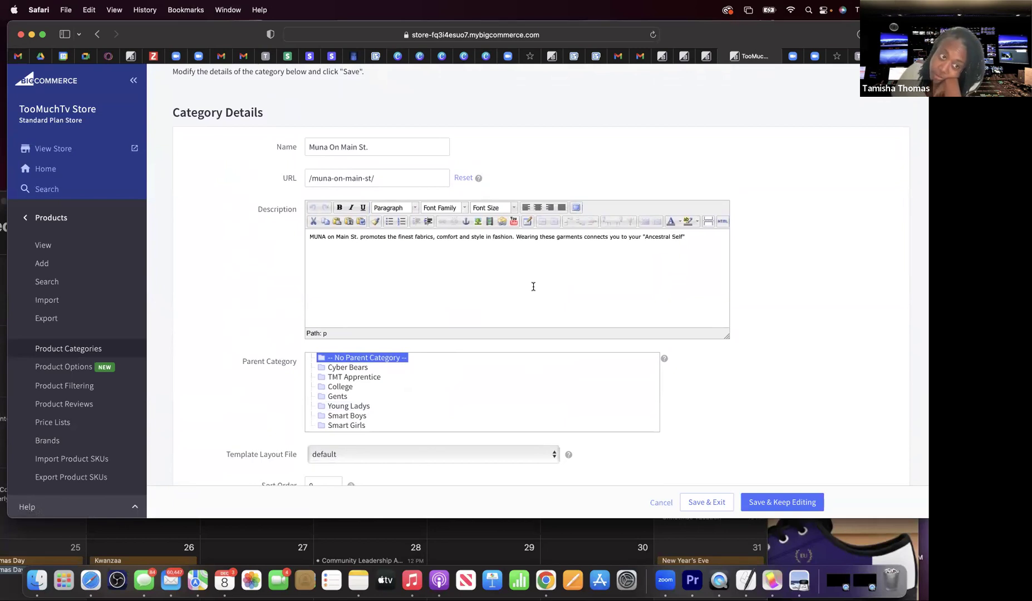
scroll(533, 287, down, 10)
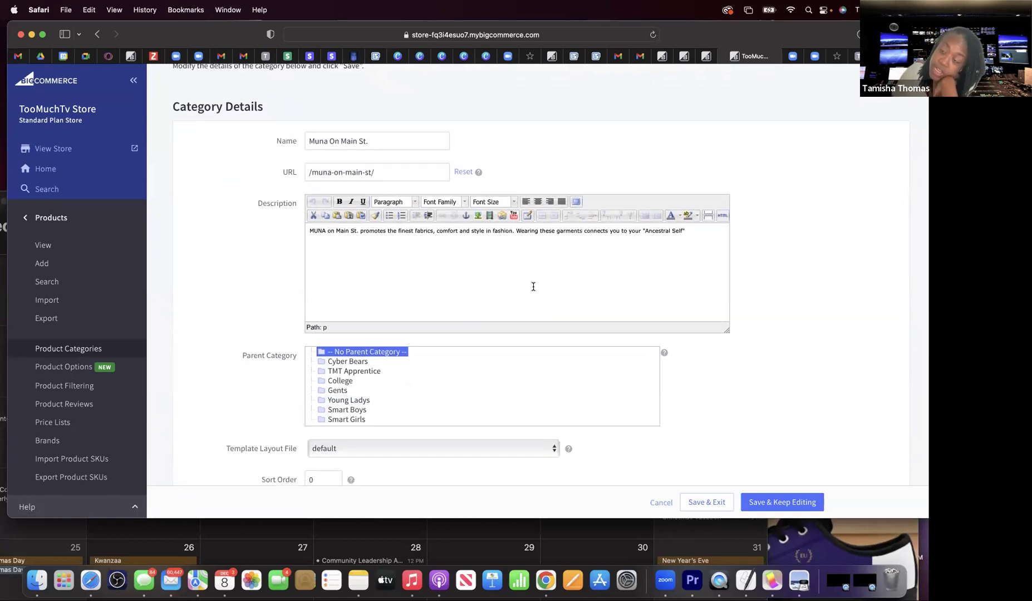
Review the Muna On Main St. category's search engine optimization fields and read the help notes for page title and meta keywords
scroll(533, 290, down, 3)
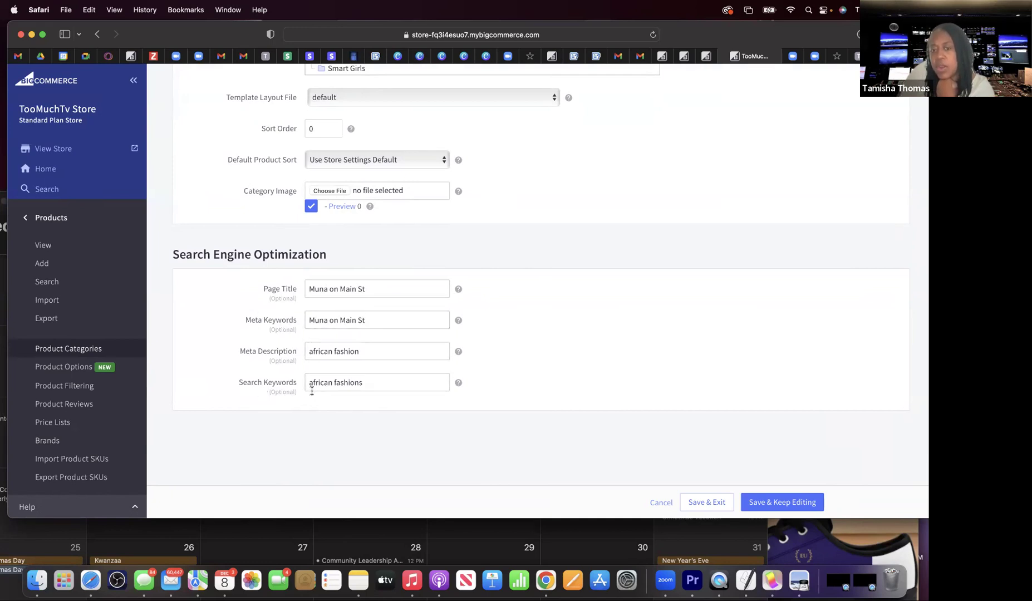
scroll(311, 390, down, 1)
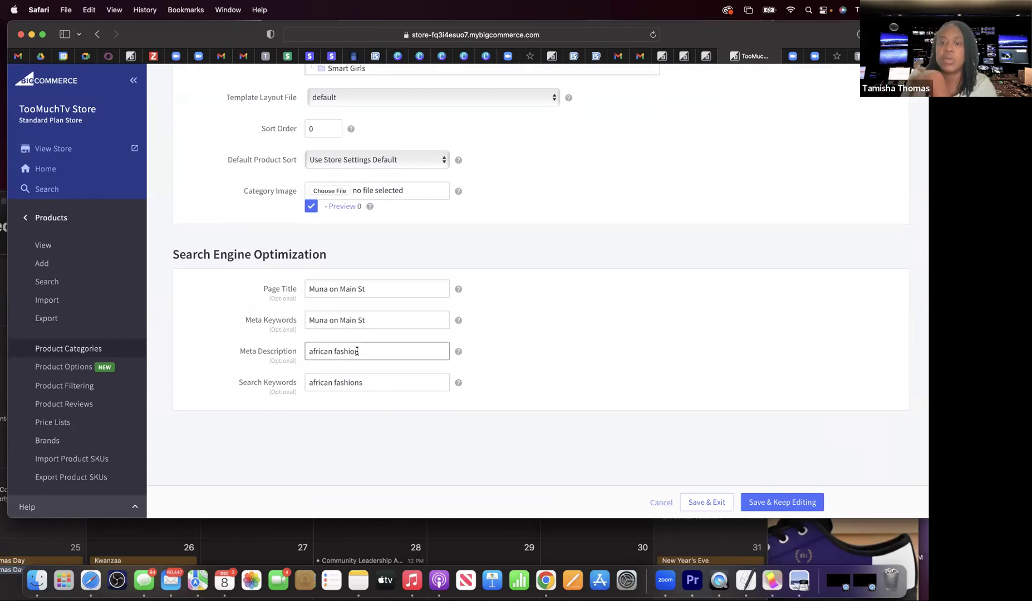
mouse_move(459, 290)
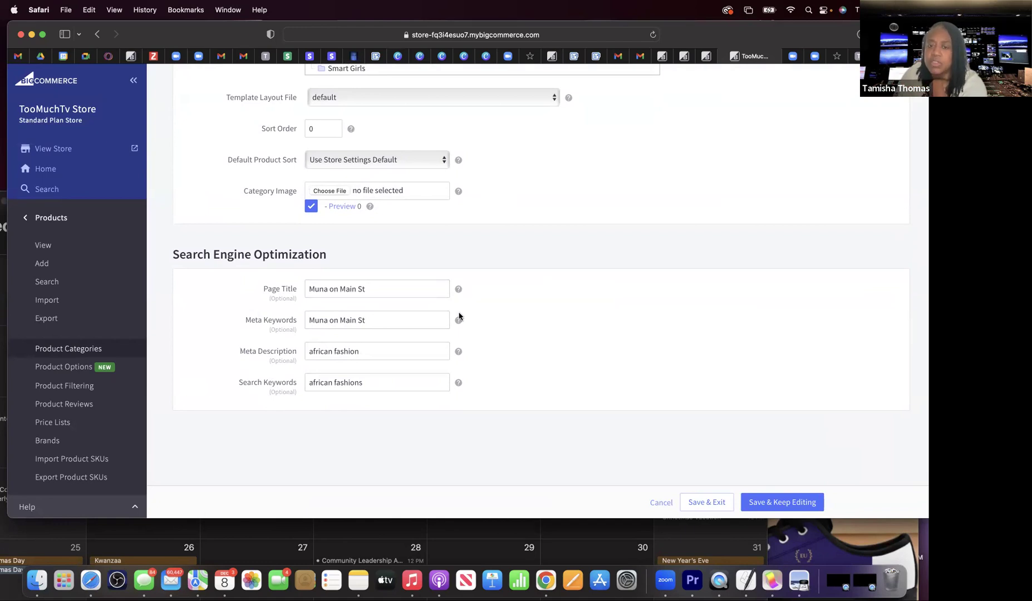
mouse_move(459, 322)
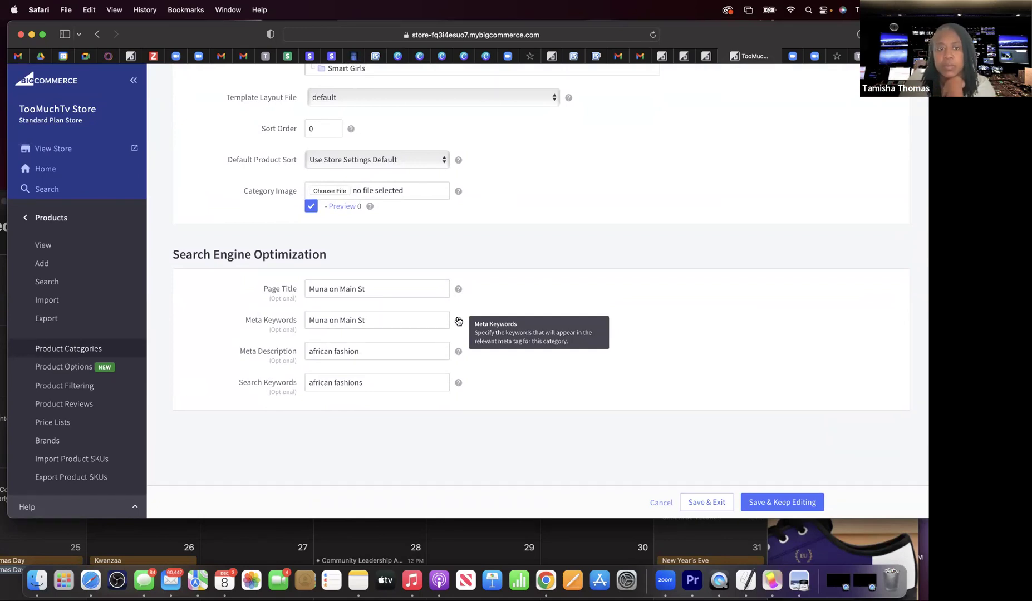
View the live storefront's home page and return to the store's control panel
scroll(459, 322, up, 10)
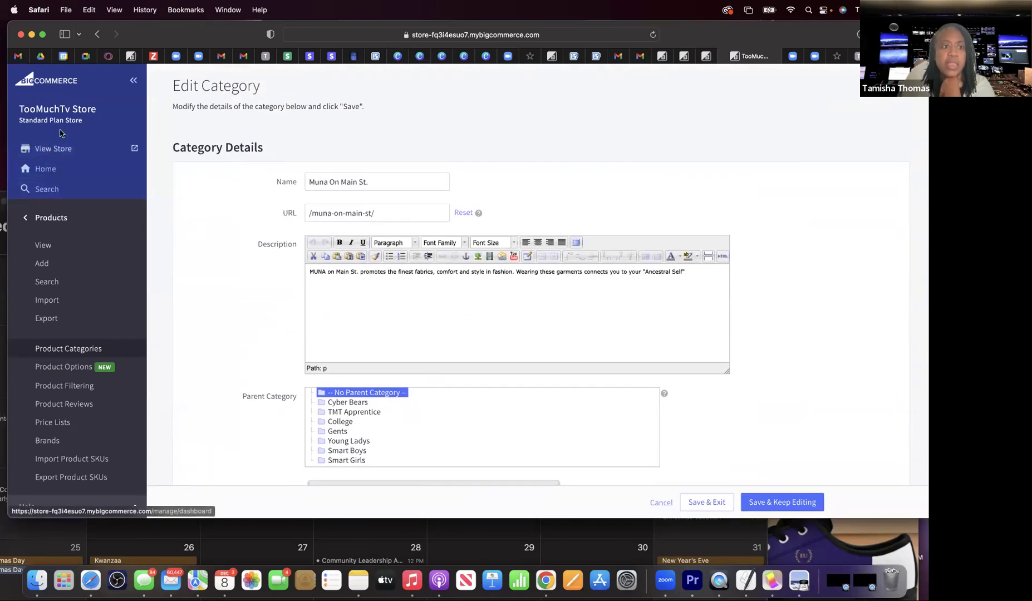
click(58, 148)
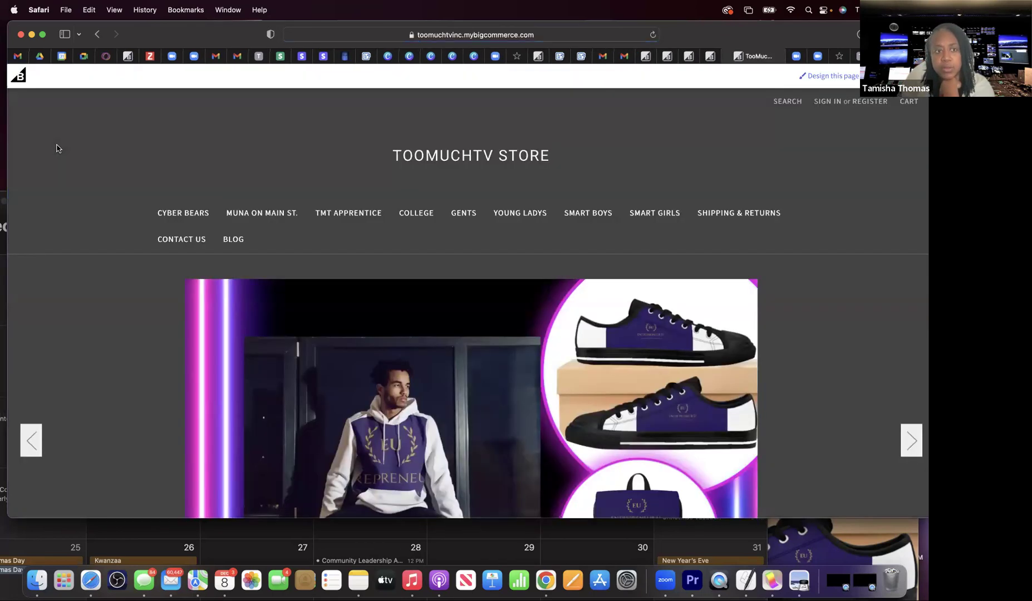
click(18, 78)
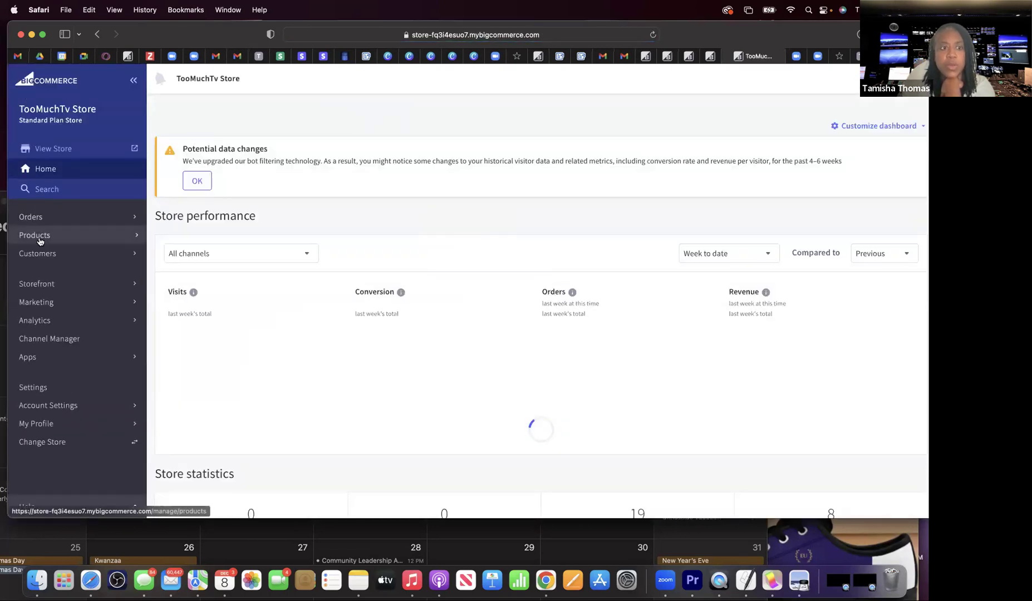
Open the Muna On Main St. product category for editing and skim its whole form
click(38, 238)
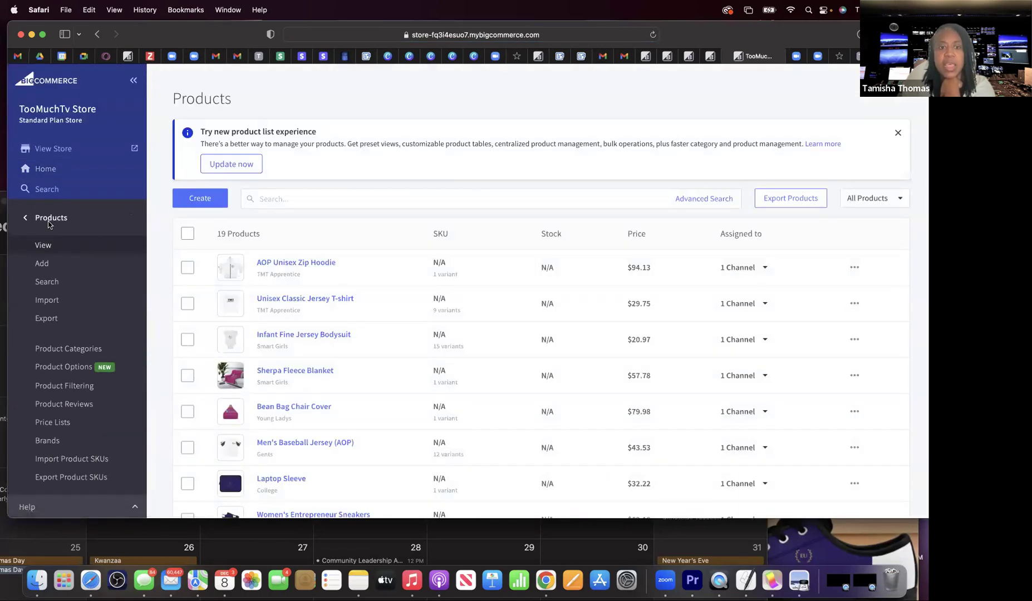
click(66, 350)
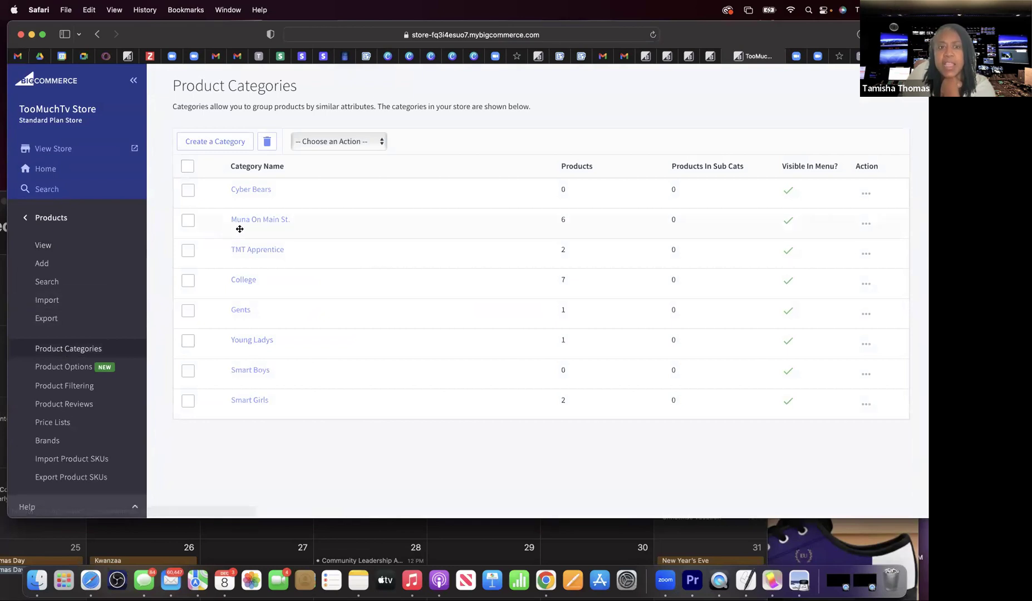
click(255, 220)
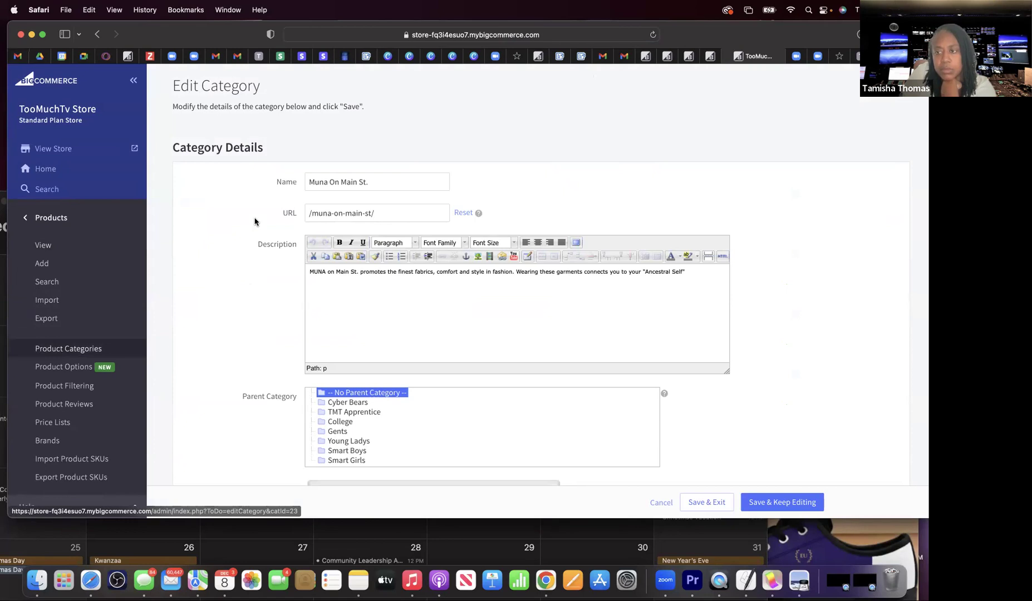
scroll(255, 222, down, 10)
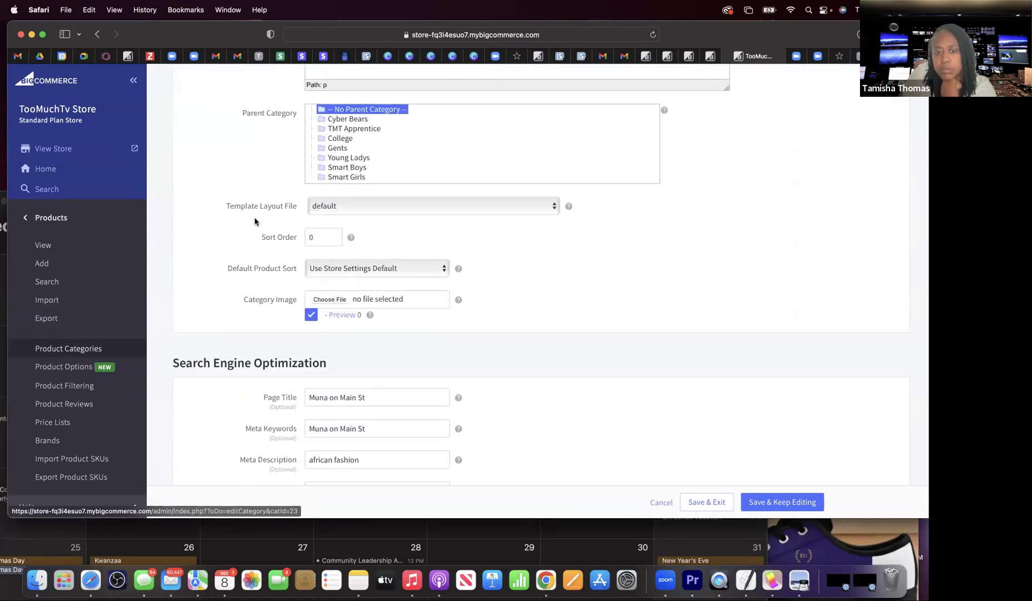
scroll(255, 222, up, 10)
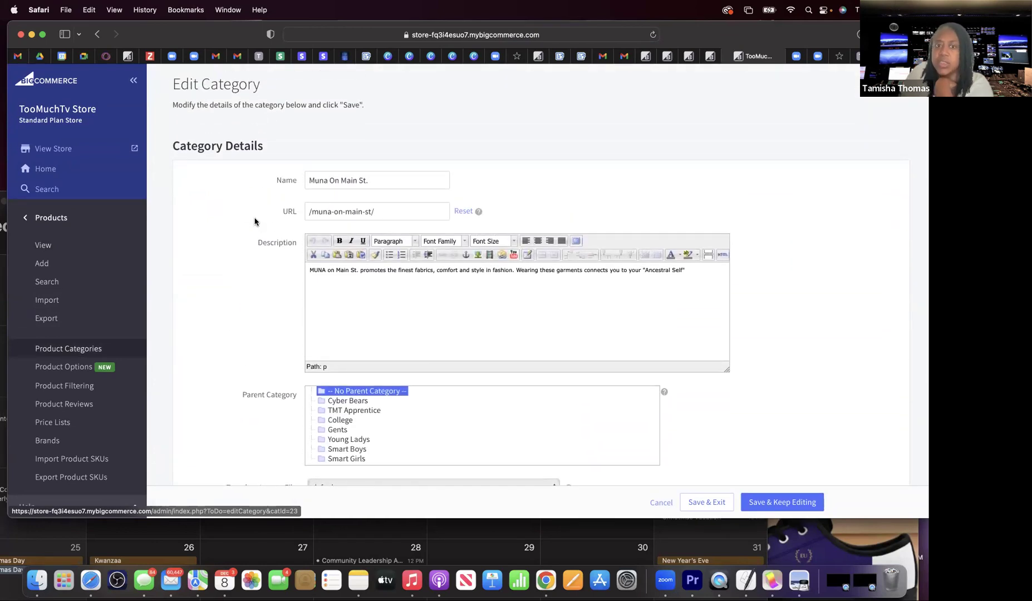
Examine the category's description and parent category list, and check the available template layout files, keeping default
scroll(255, 221, down, 2)
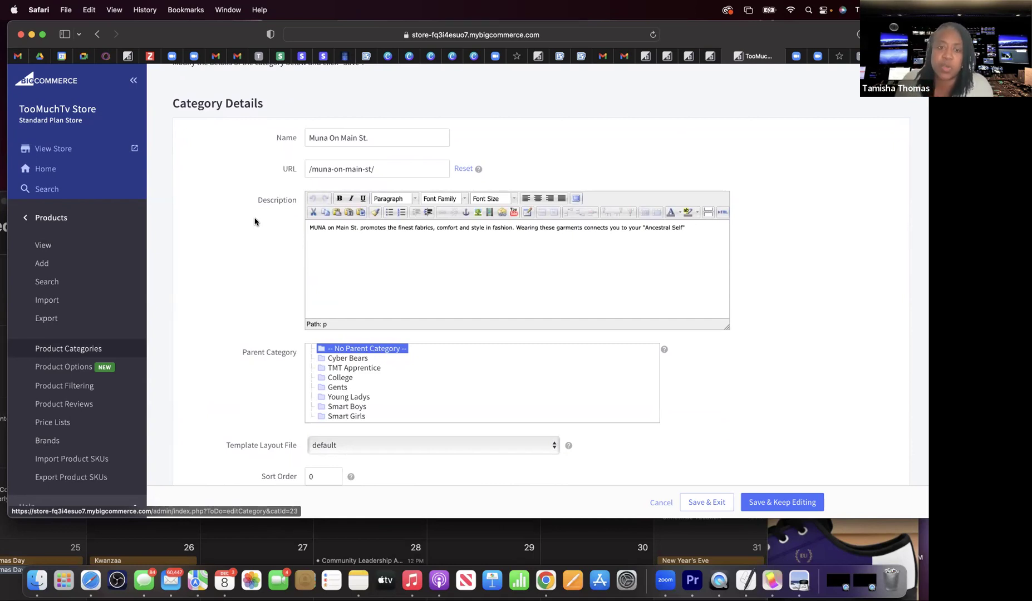
scroll(254, 222, down, 1)
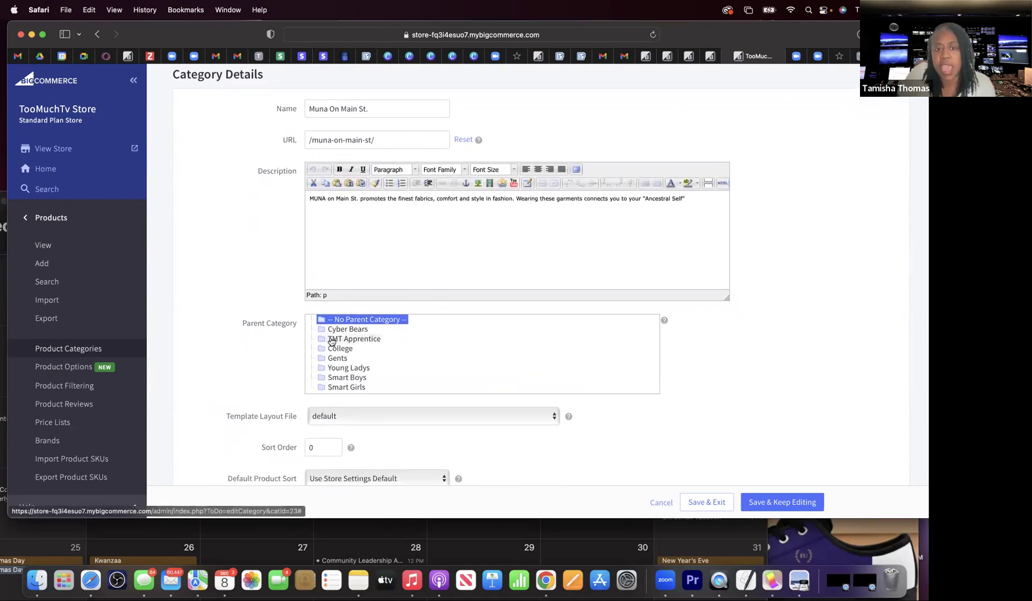
scroll(345, 356, down, 1)
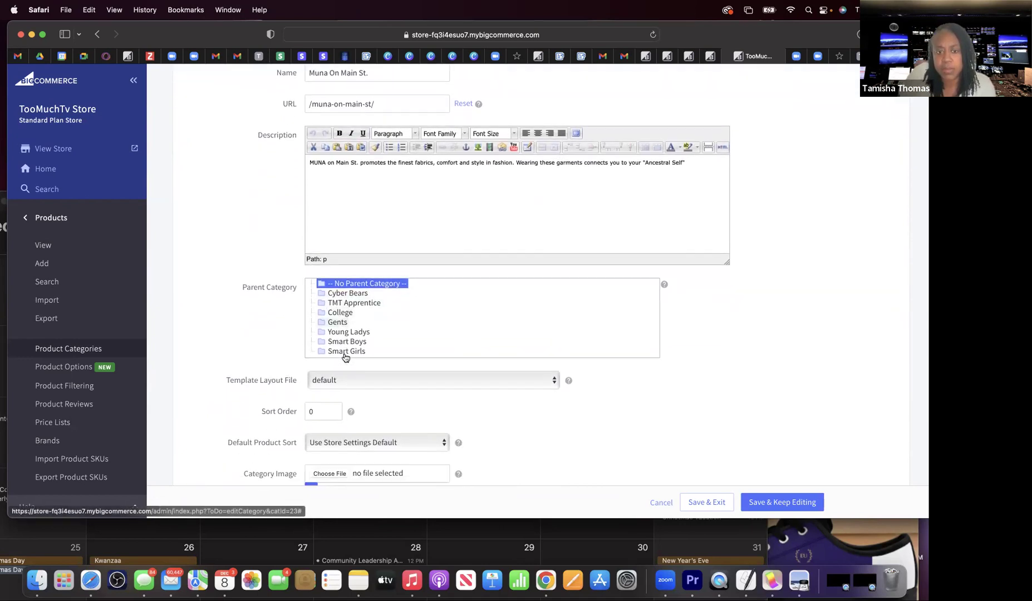
scroll(367, 315, down, 1)
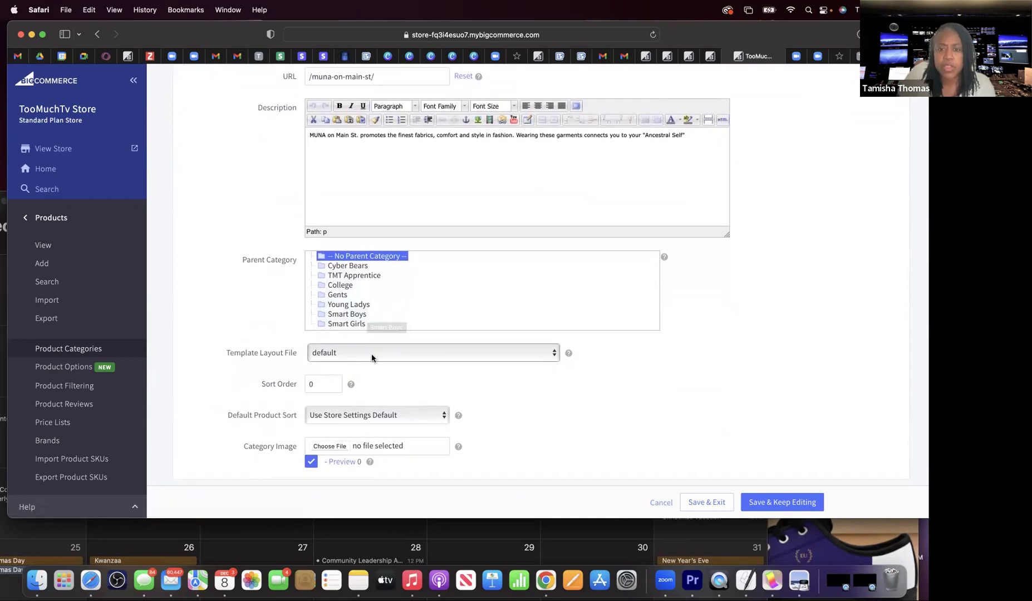
click(554, 359)
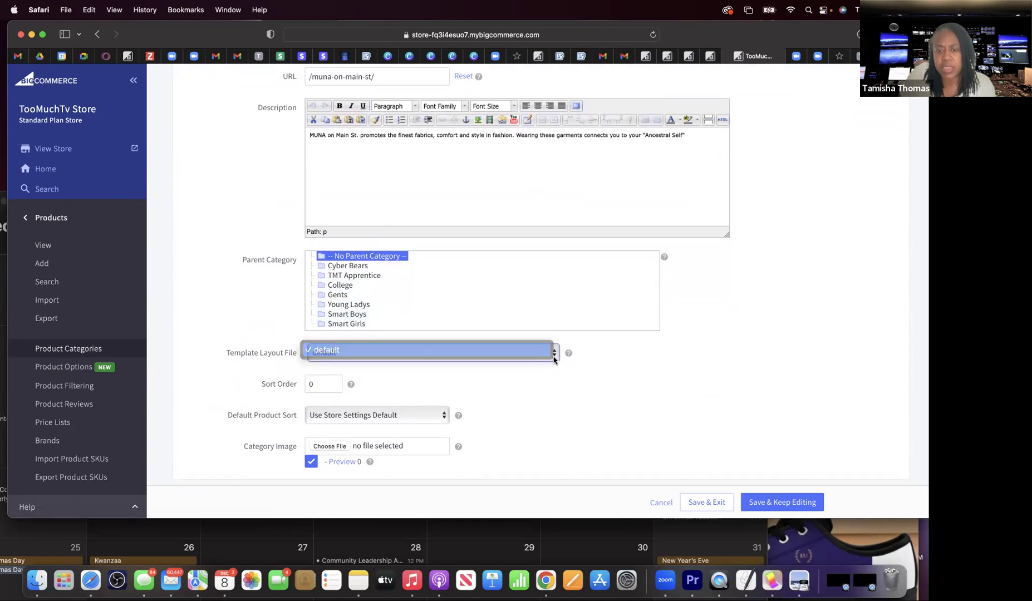
click(531, 354)
scroll(421, 387, down, 3)
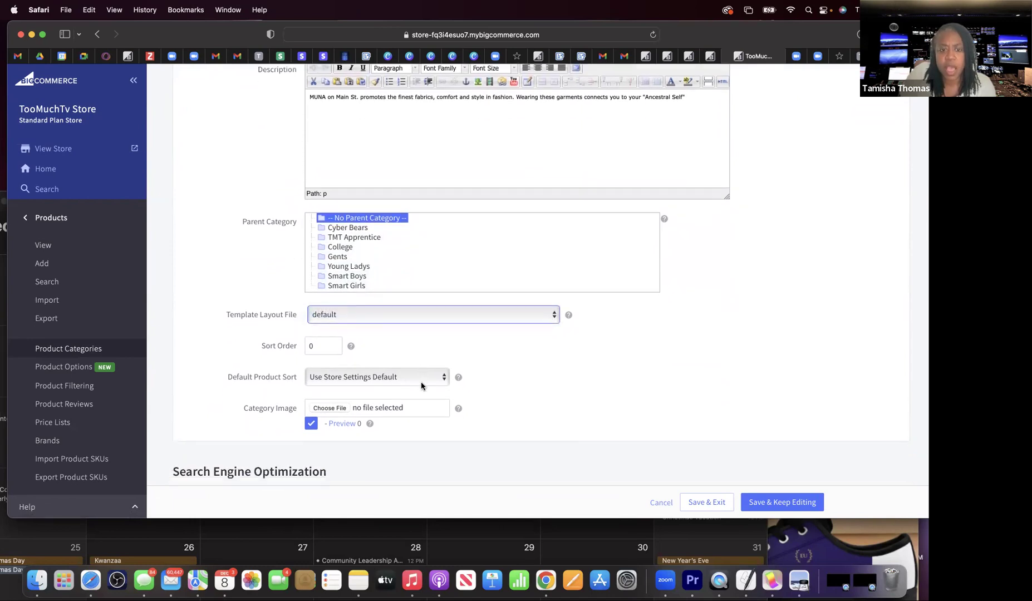
scroll(432, 380, down, 1)
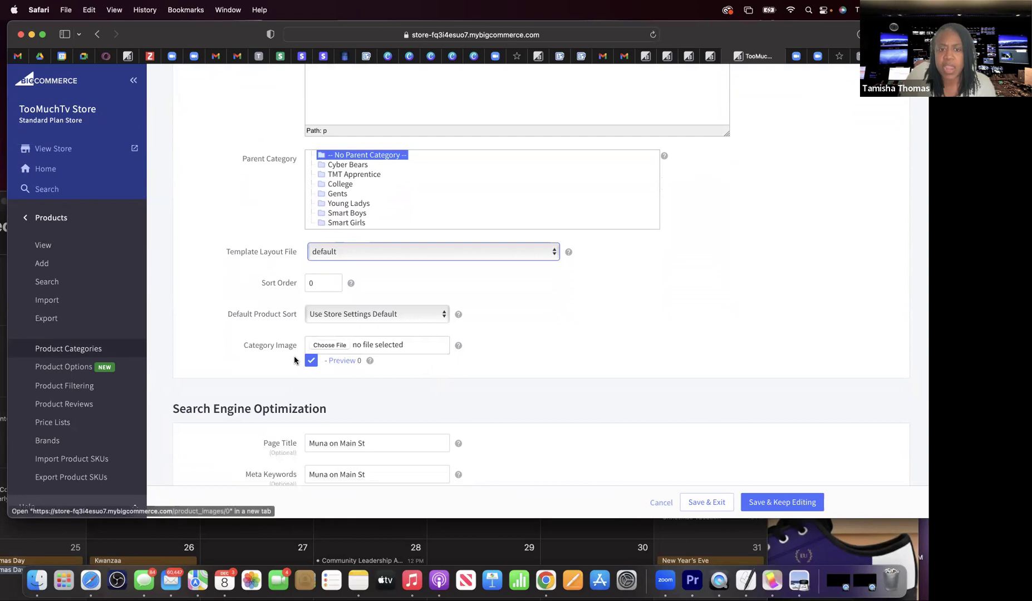
Browse the Downloads folder in the category image's file chooser and cancel without uploading a file
click(331, 346)
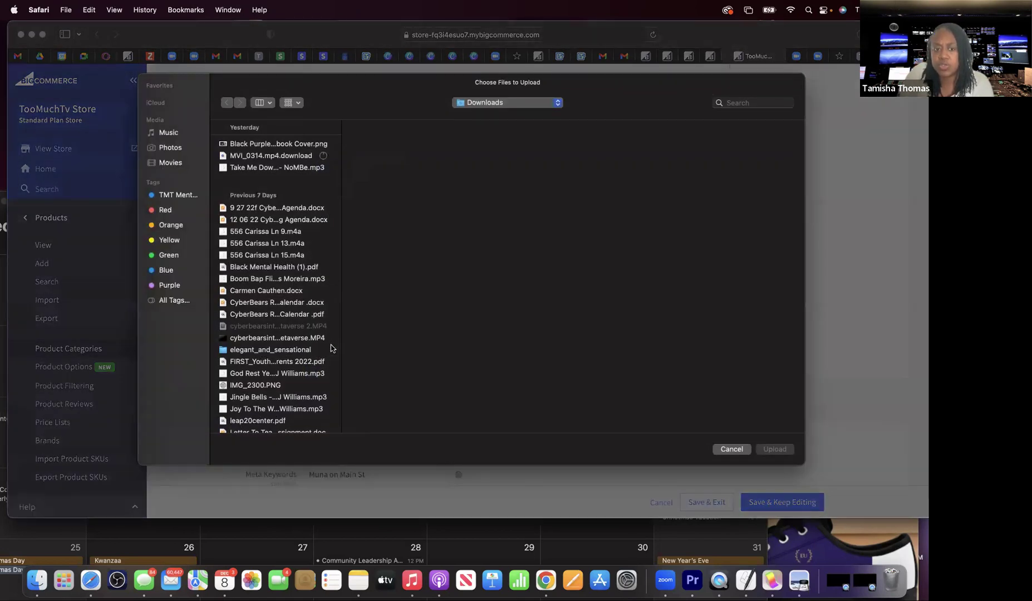
scroll(330, 349, down, 2)
scroll(323, 346, up, 2)
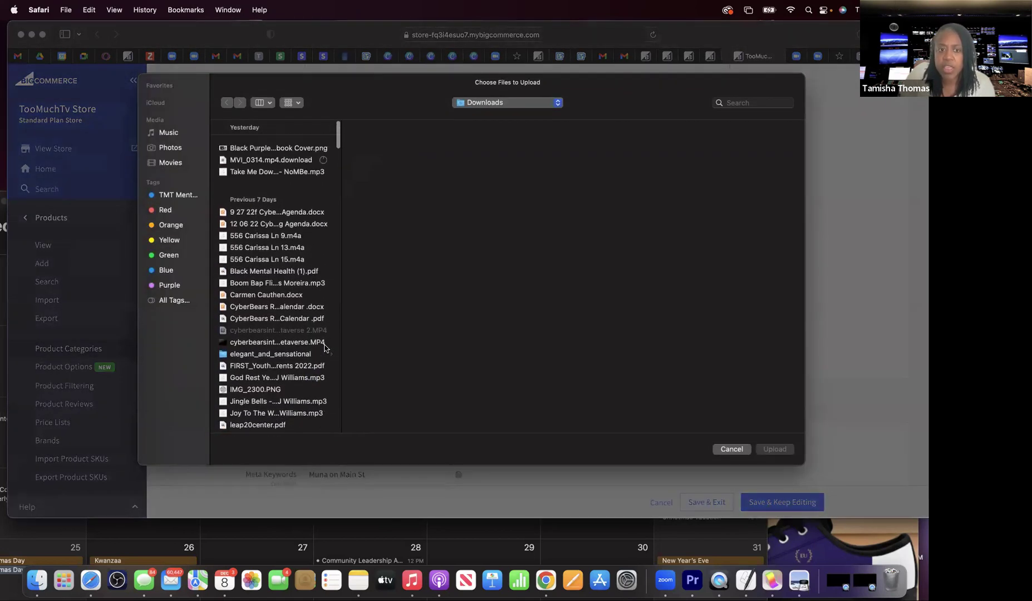
click(732, 449)
Examine the category's page title, meta keywords and meta description fields, and look over its description and details again
scroll(526, 385, down, 5)
click(340, 291)
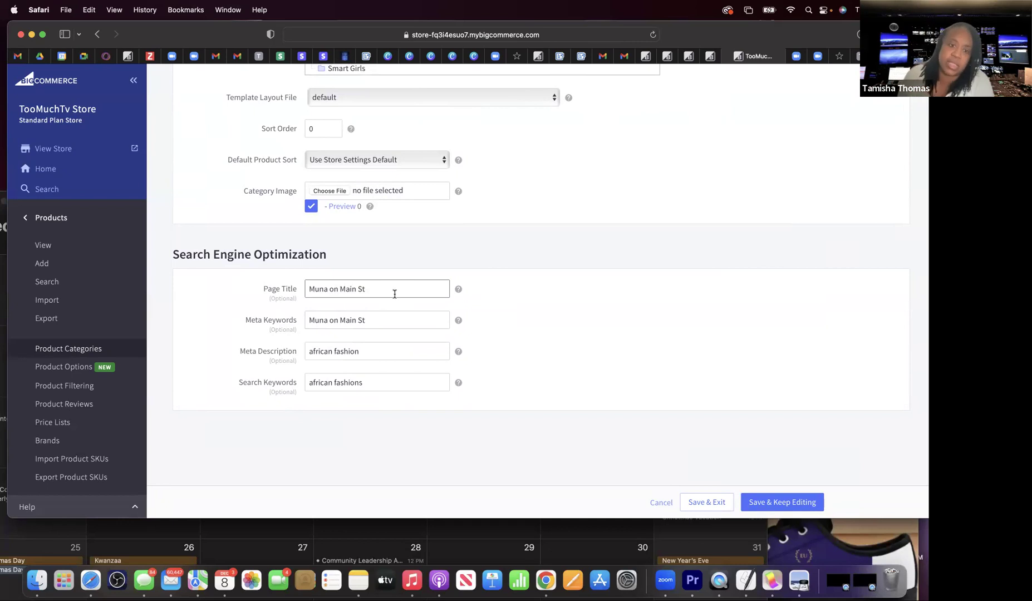
click(323, 346)
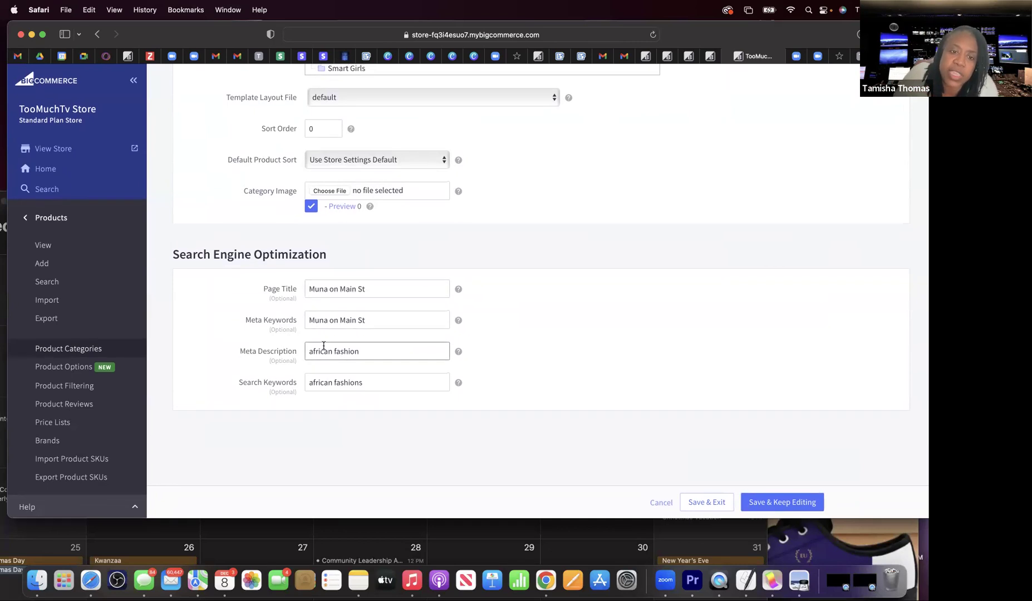
mouse_move(459, 322)
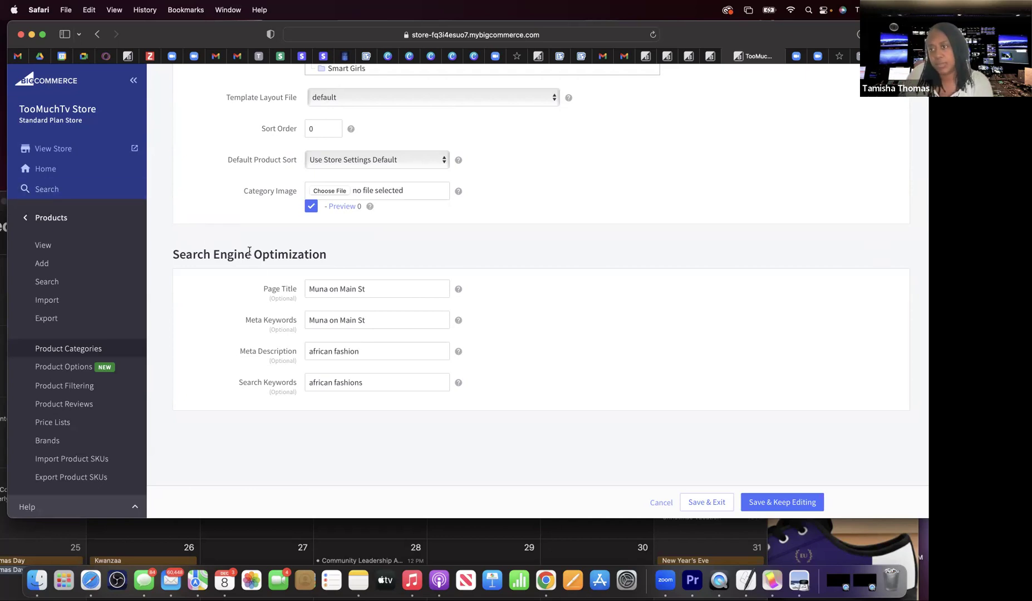
scroll(250, 251, up, 10)
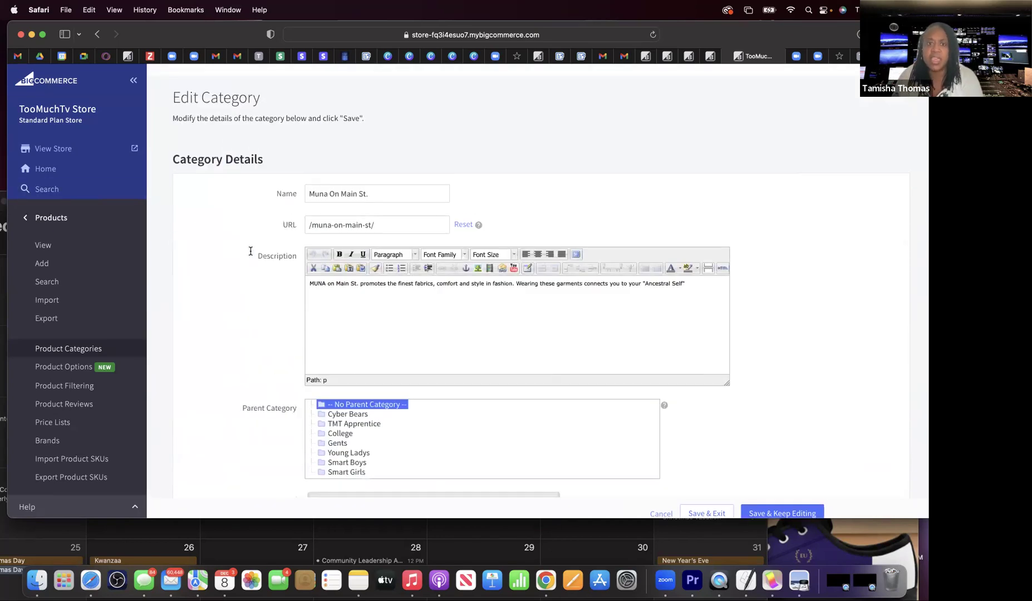
scroll(251, 254, down, 5)
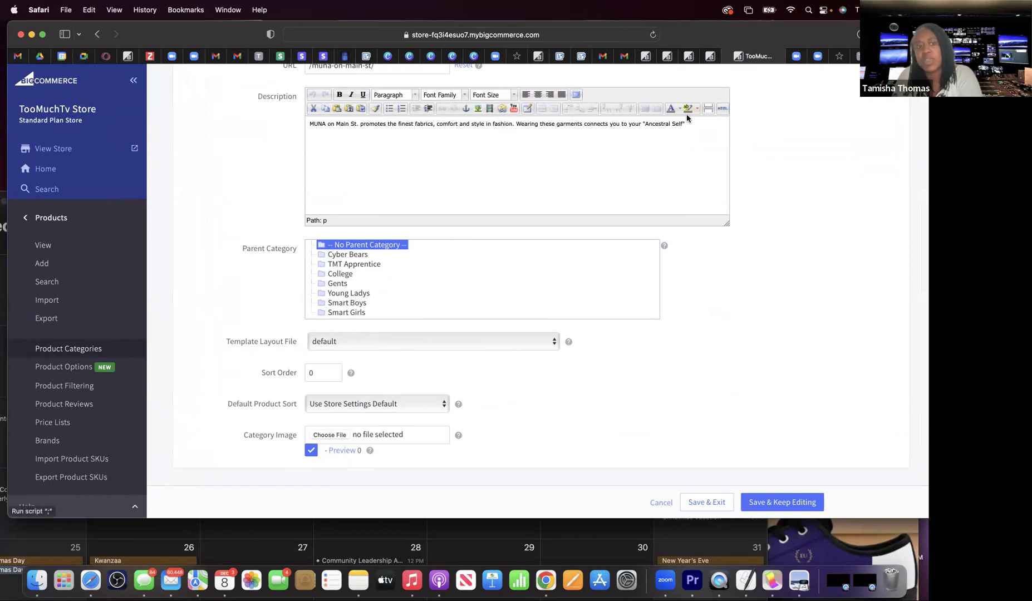
Open the Muna On Main St. category page on the live storefront and review its description, price ranges and products
click(53, 150)
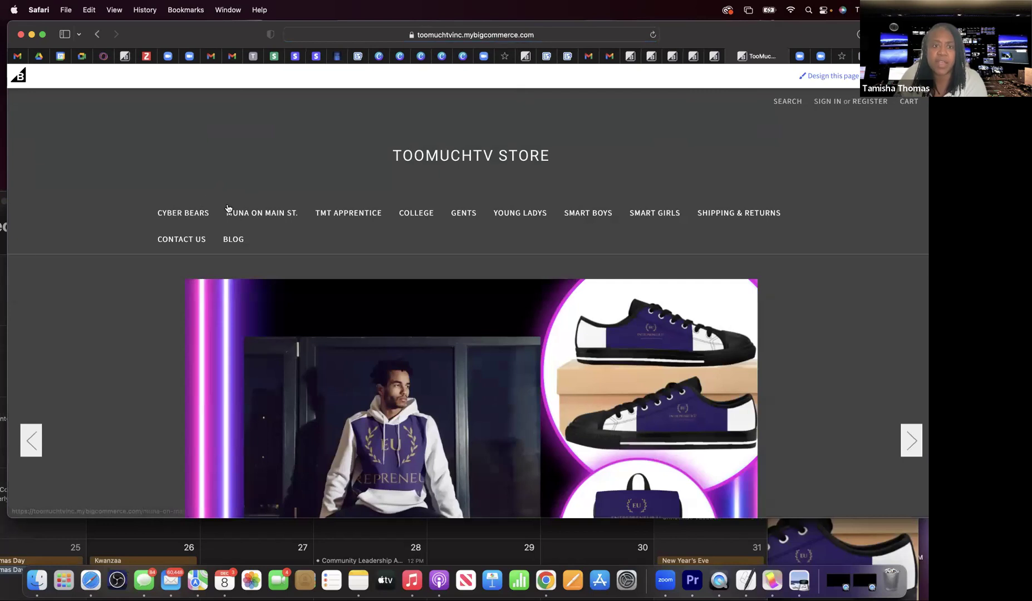
click(248, 212)
scroll(249, 213, down, 3)
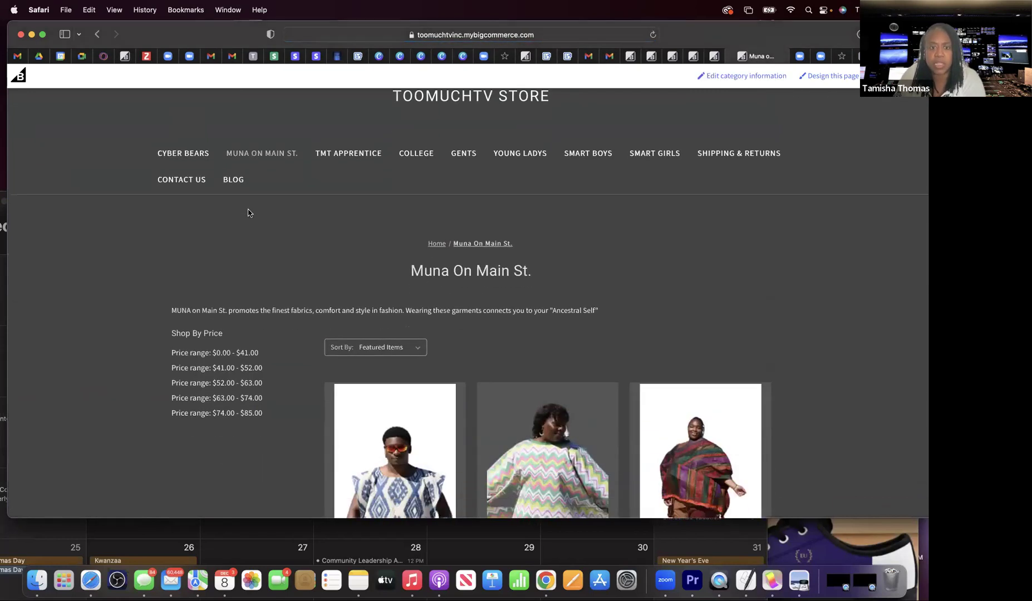
scroll(248, 213, up, 3)
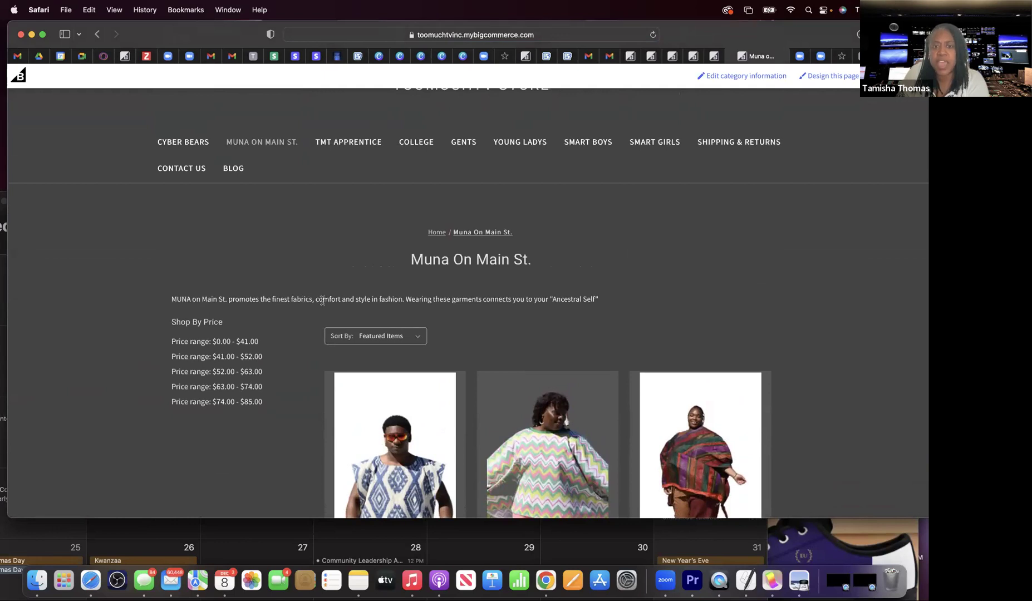
scroll(333, 301, down, 4)
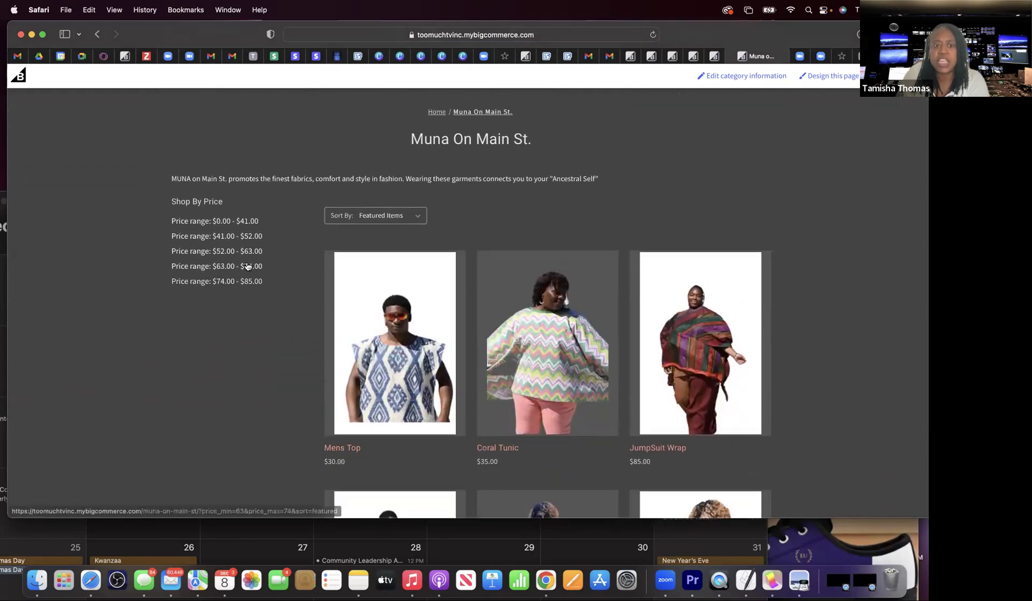
Filter the storefront's Muna On Main St. products by the price ranges $0.00 - $41.00, $41.00 - $52.00, $52.00 - $63.00 and $63.00 - $74.00 in turn
click(211, 223)
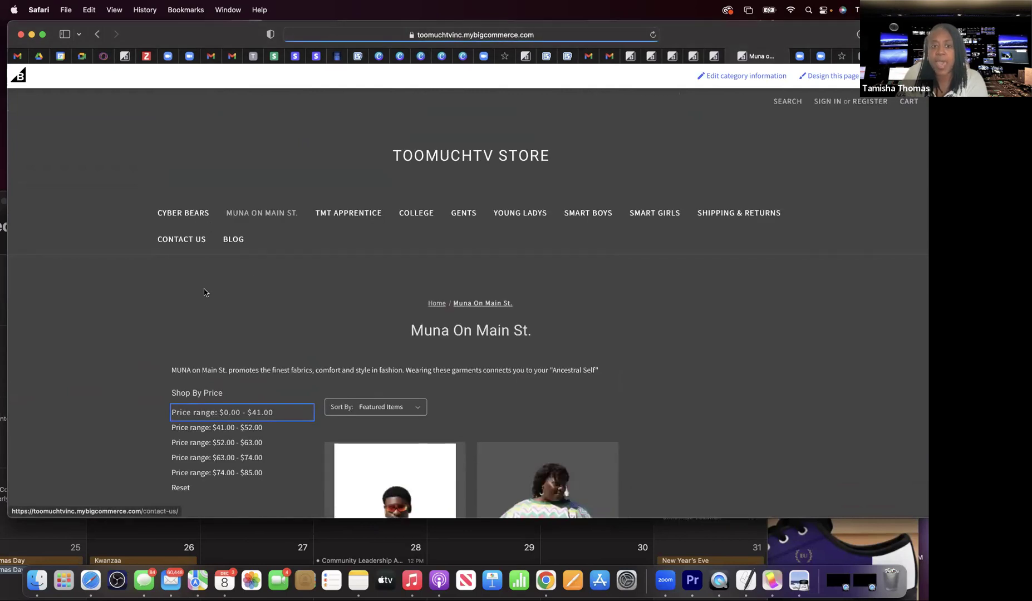
scroll(205, 291, down, 5)
click(216, 189)
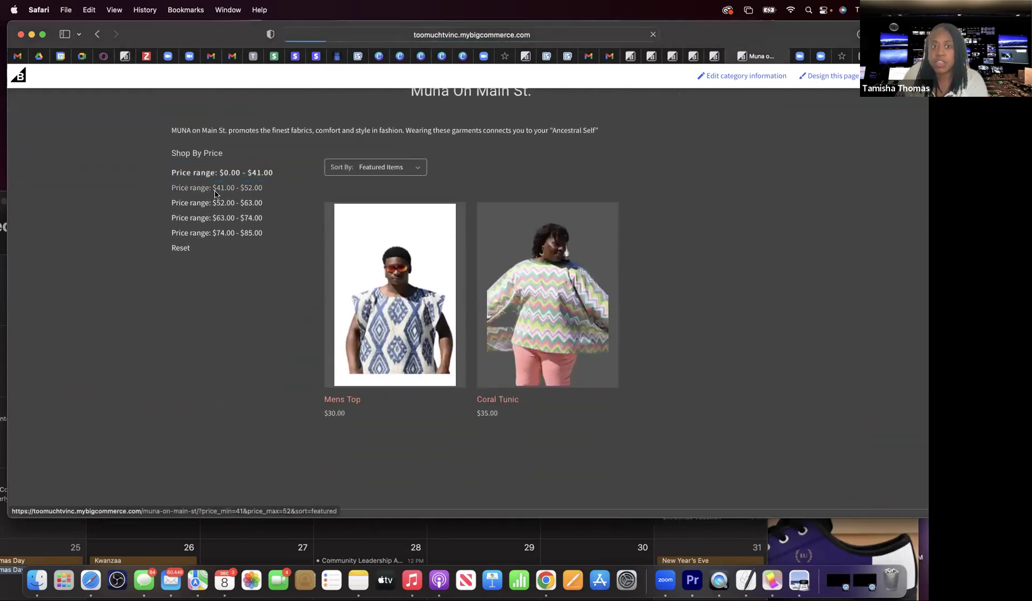
scroll(216, 195, down, 2)
scroll(216, 195, down, 5)
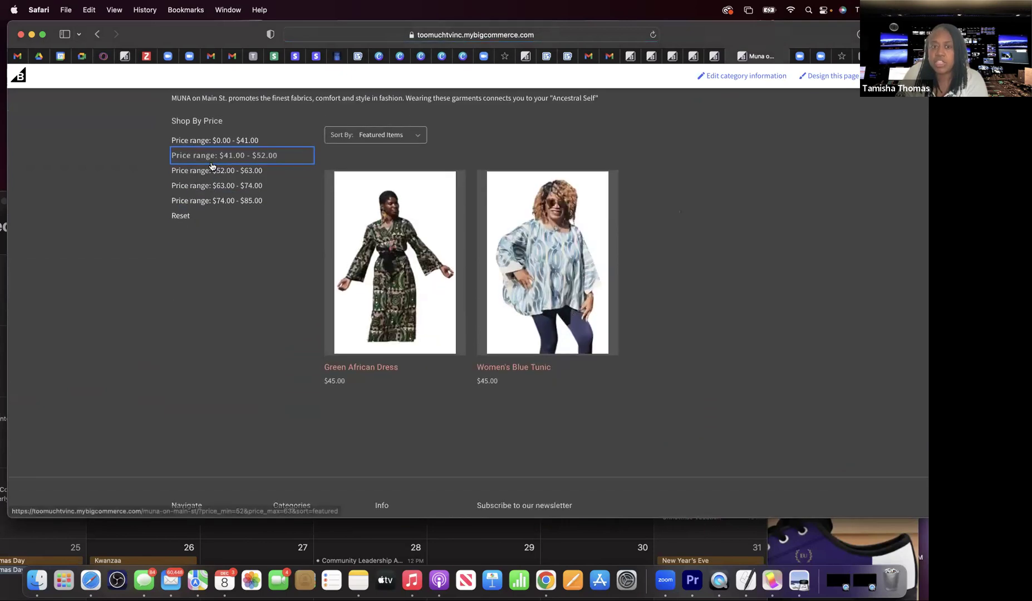
click(208, 171)
scroll(208, 173, down, 3)
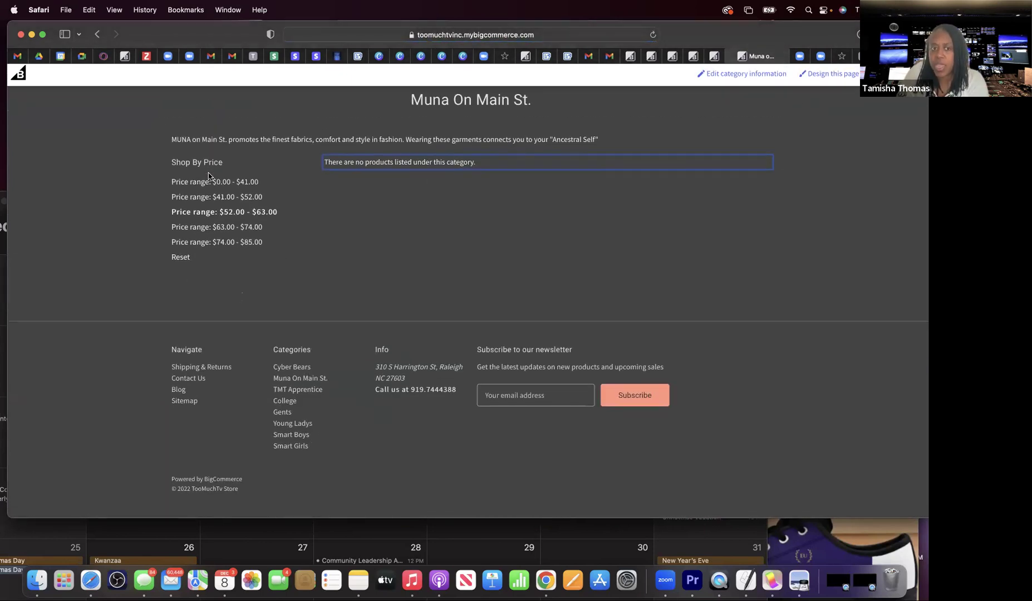
click(204, 230)
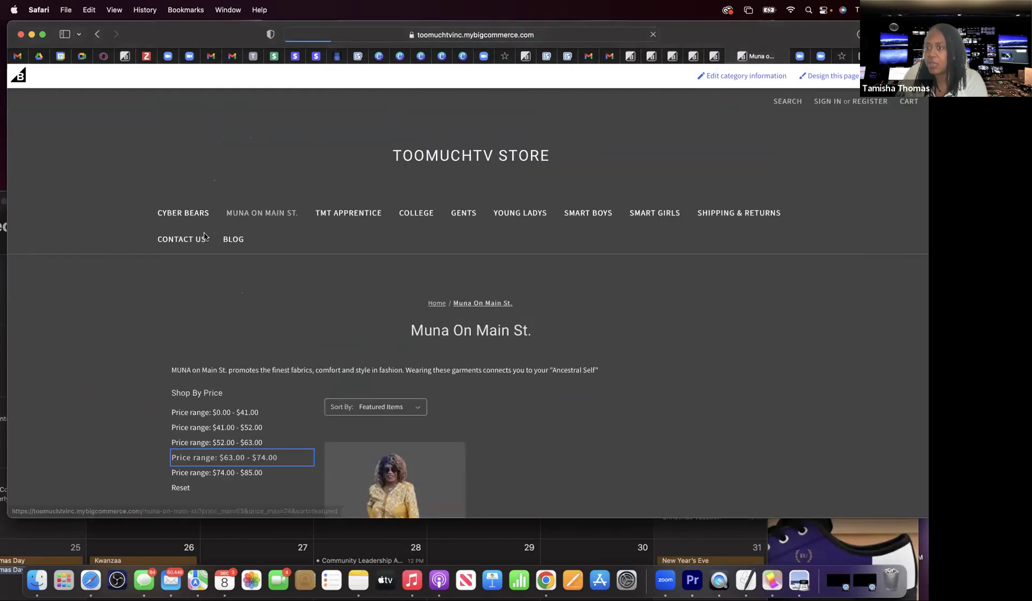
Examine the storefront's Muna On Main St. page filtered to $63.00 - $74.00, including its description, price ranges and product listing
scroll(204, 237, down, 5)
scroll(204, 236, down, 4)
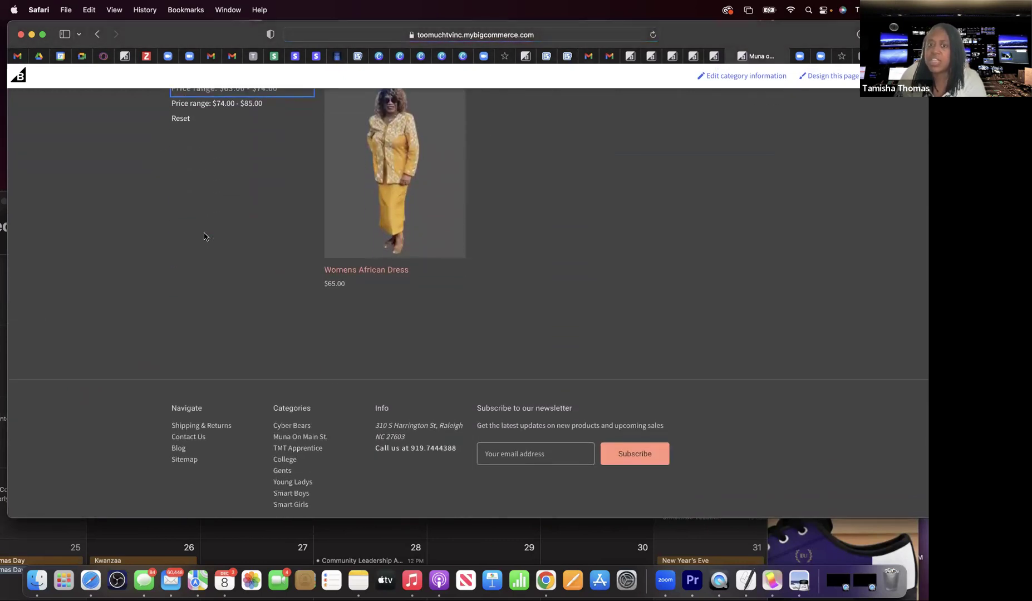
scroll(205, 236, up, 6)
scroll(204, 237, up, 3)
scroll(205, 236, down, 2)
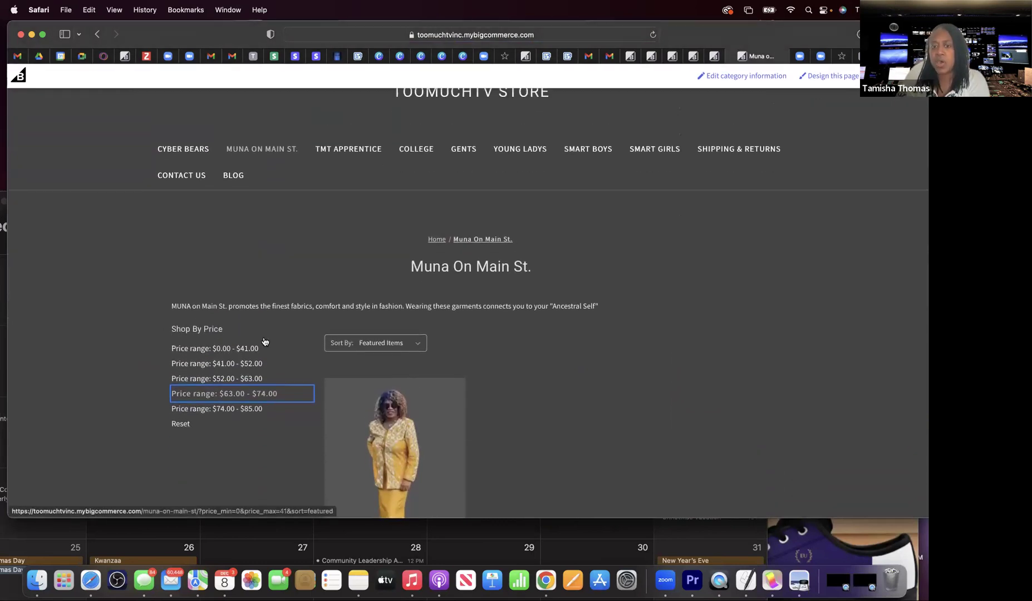
mouse_move(443, 396)
scroll(443, 396, down, 4)
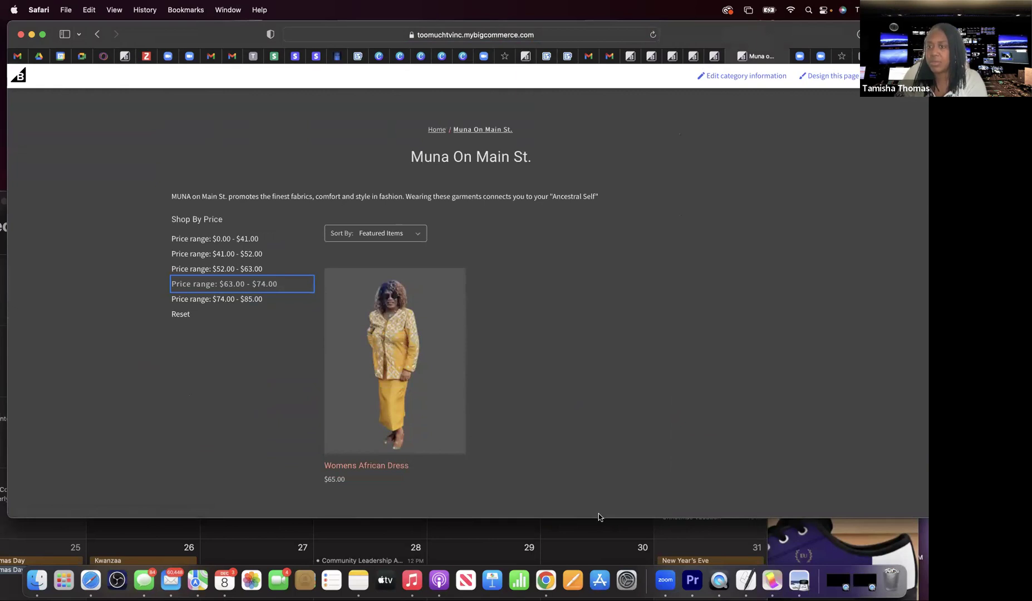
scroll(577, 377, up, 5)
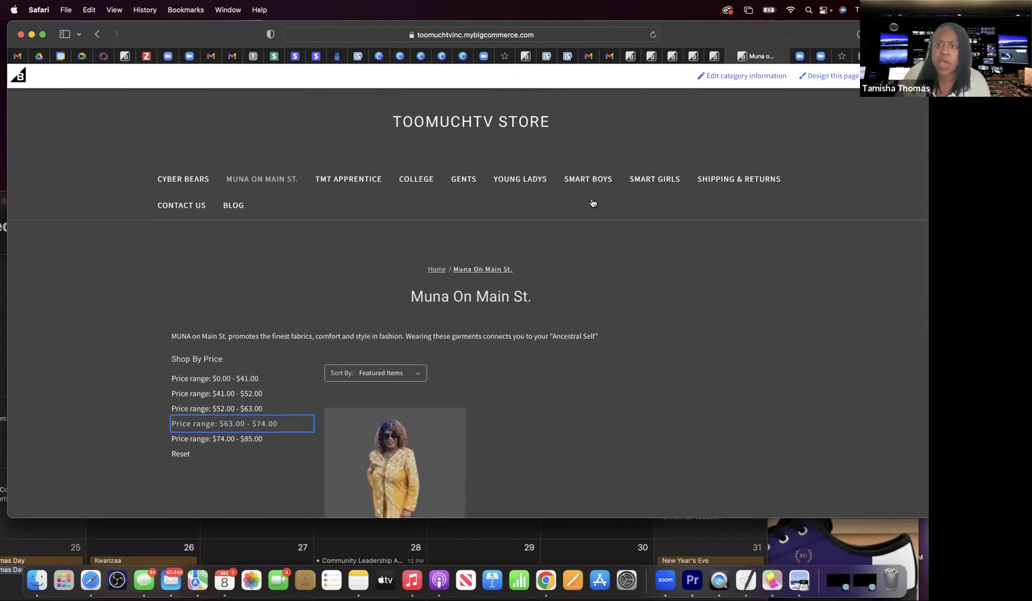
scroll(536, 203, down, 4)
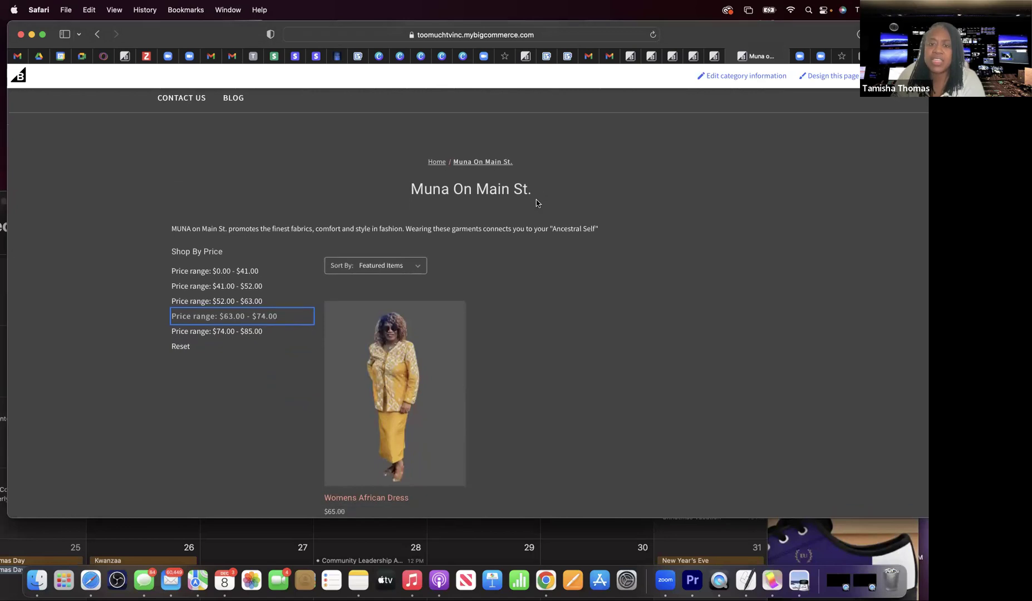
scroll(537, 203, down, 4)
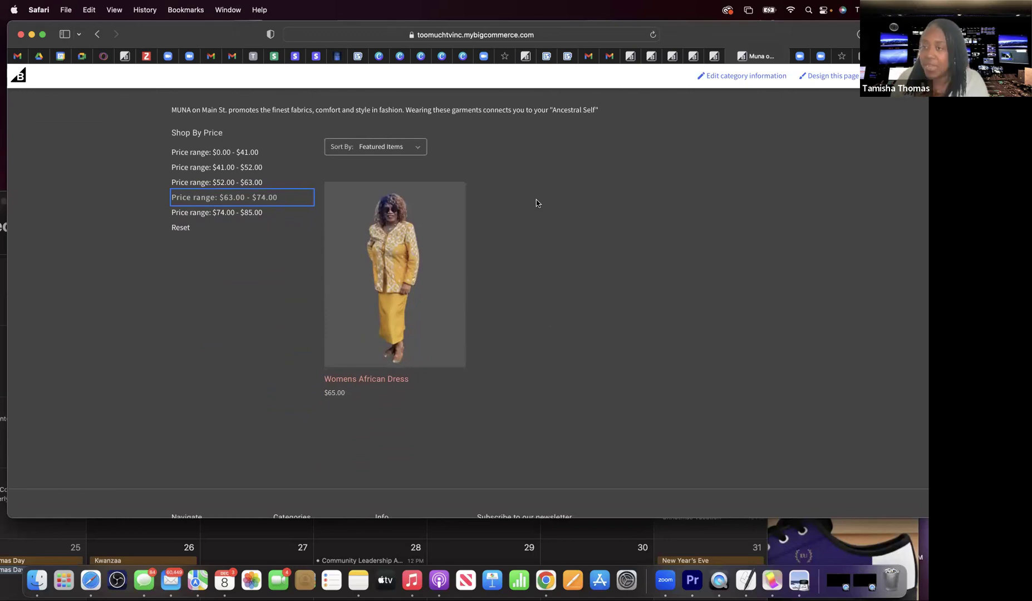
scroll(537, 203, up, 5)
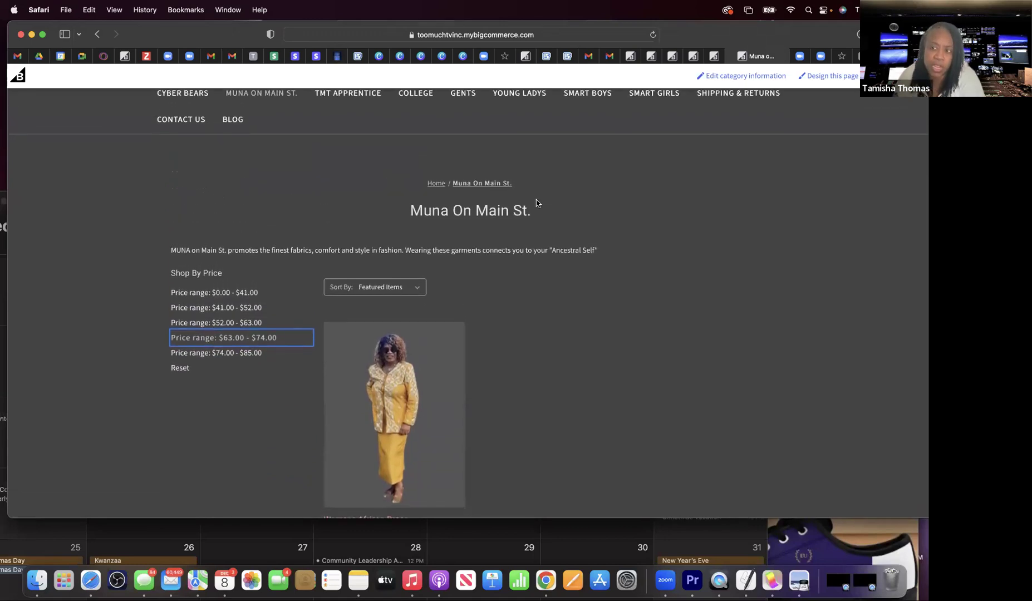
scroll(536, 203, down, 1)
scroll(537, 203, up, 1)
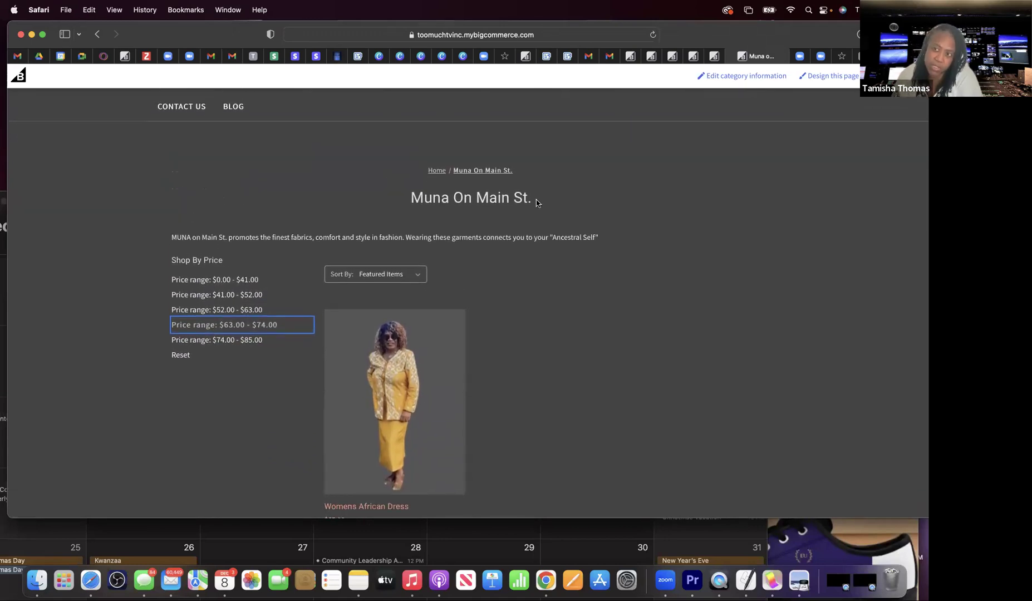
scroll(537, 203, down, 3)
scroll(537, 201, up, 8)
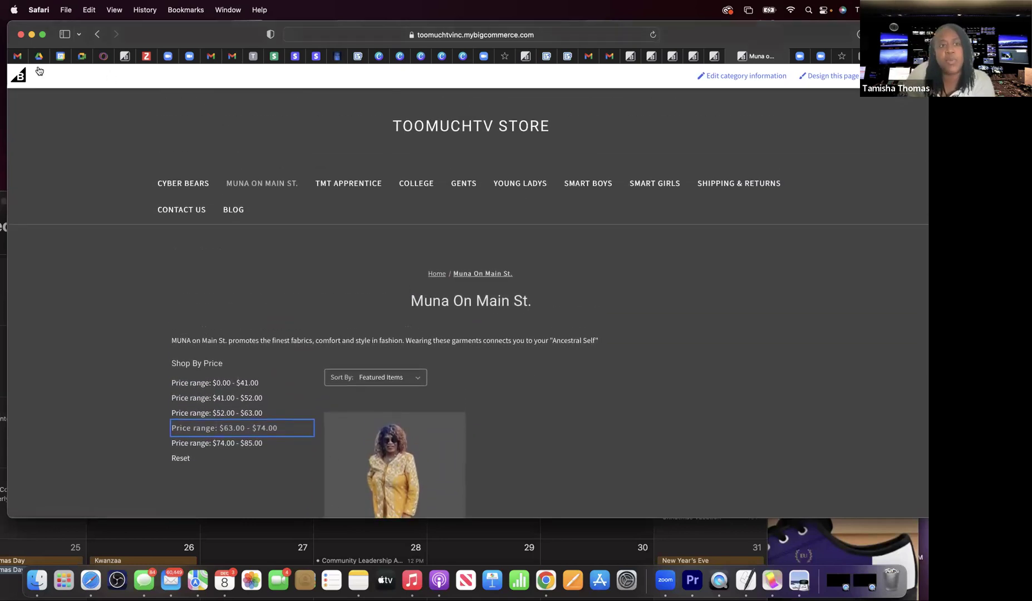
scroll(253, 109, up, 2)
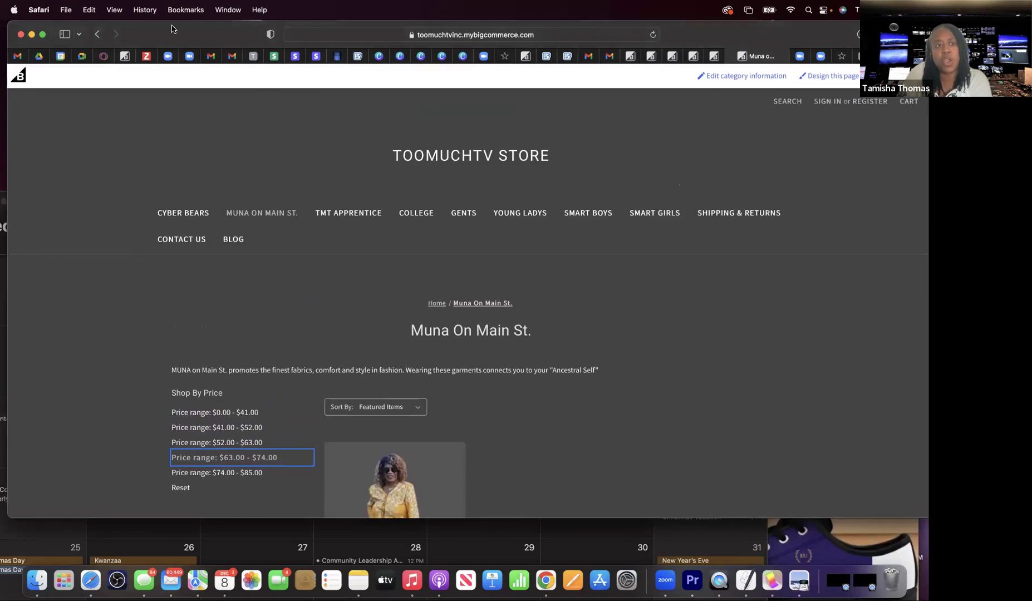
Return from the storefront to the store's control panel and look through the full product list
click(19, 79)
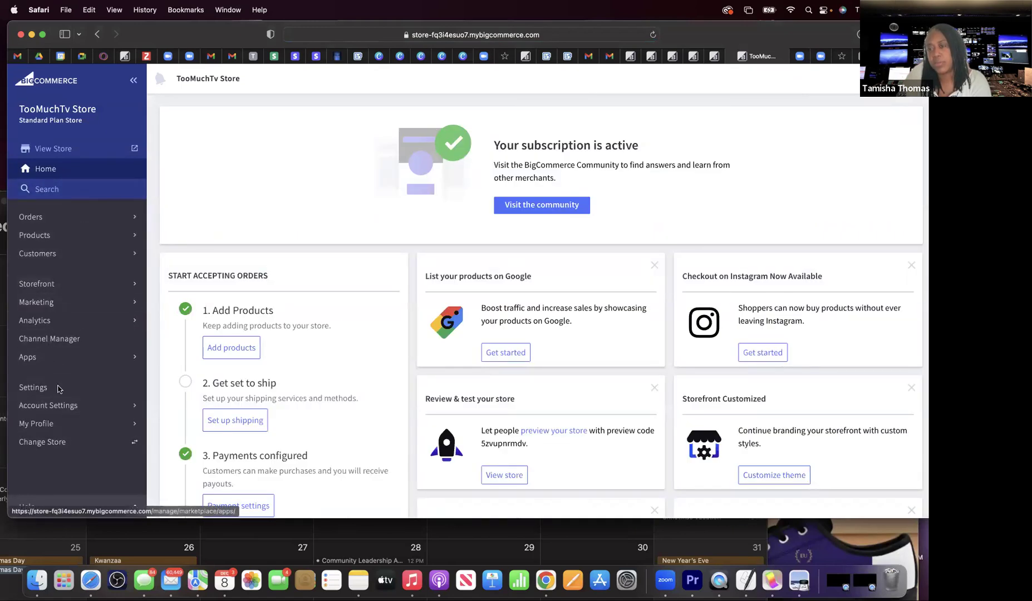
scroll(37, 324, down, 1)
scroll(38, 324, up, 1)
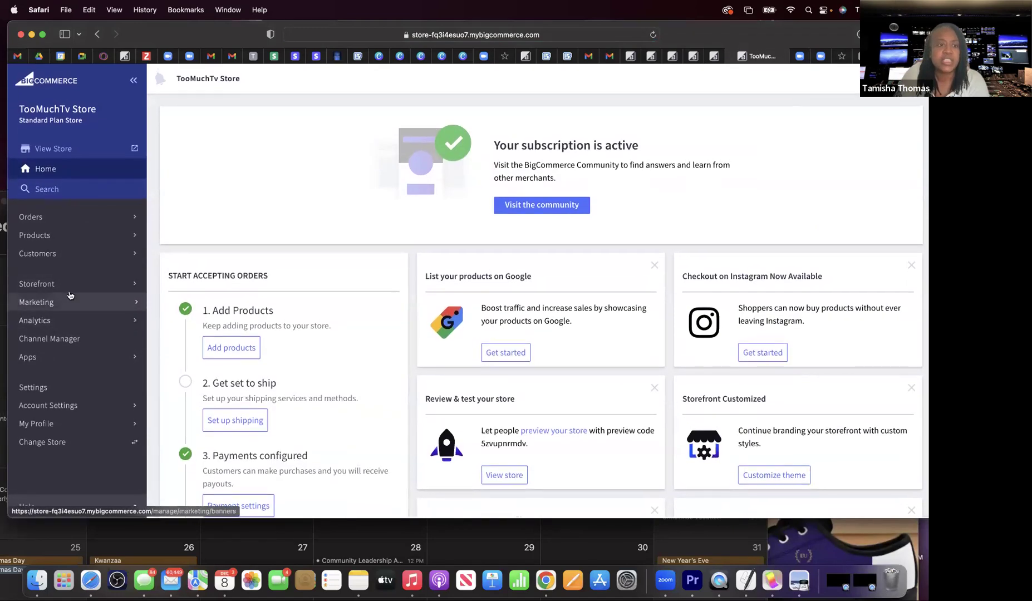
click(46, 235)
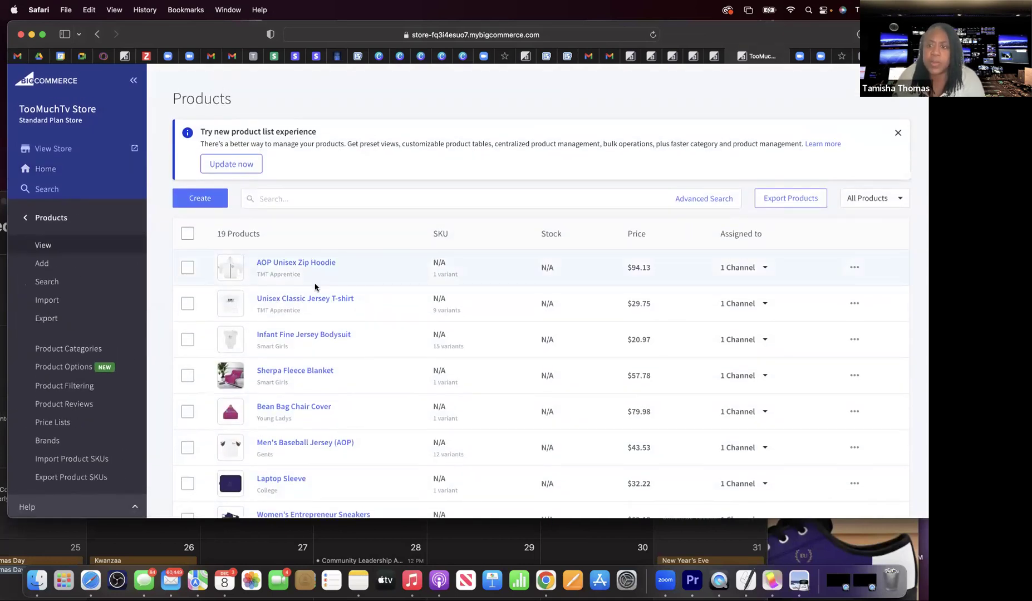
scroll(315, 287, down, 2)
scroll(315, 288, down, 10)
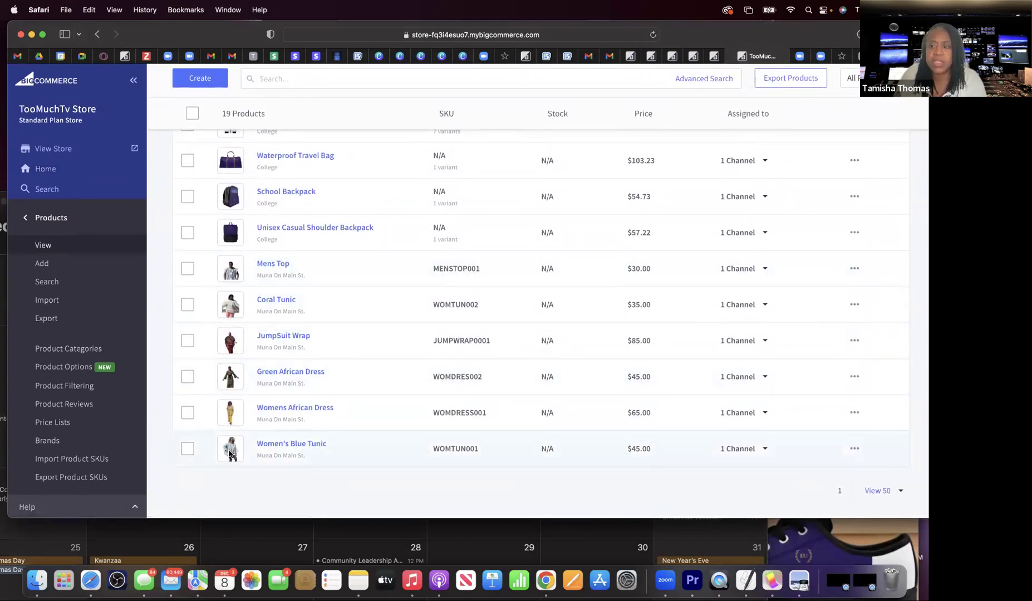
scroll(454, 309, up, 15)
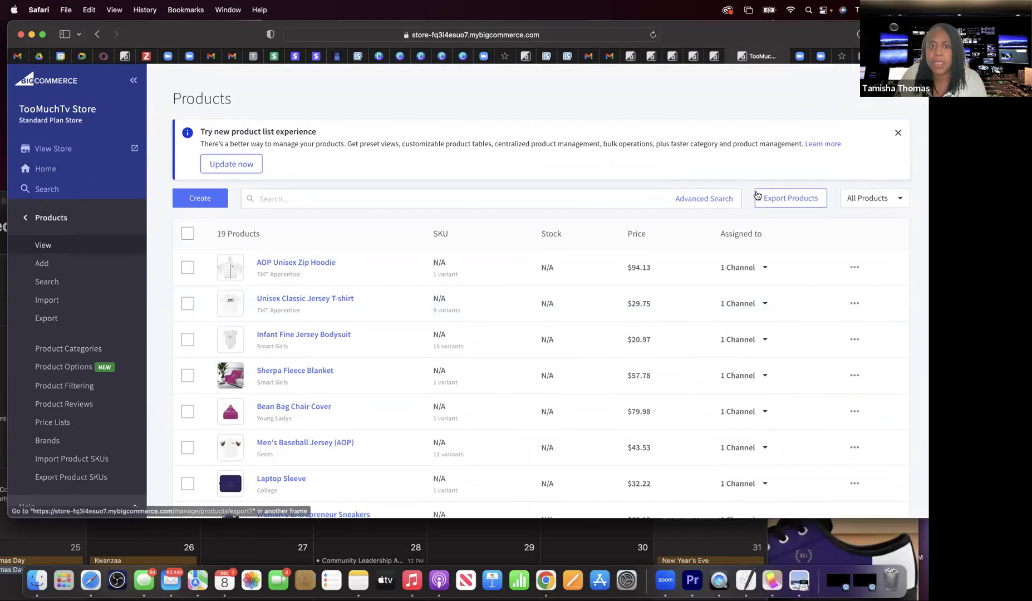
Check the blank Add Product form and the storefront home page, and return to the product list in the control panel
click(209, 201)
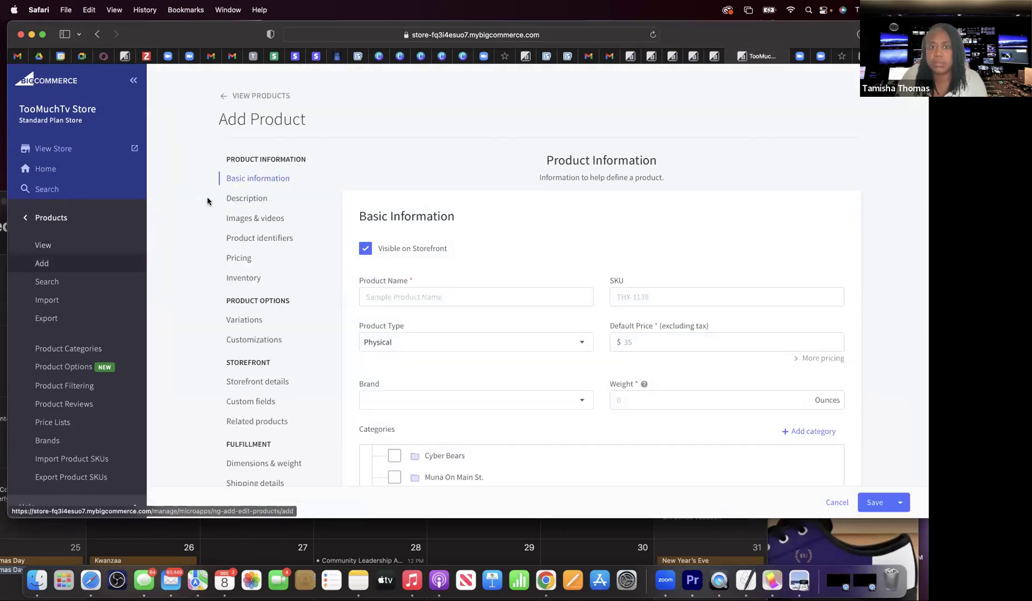
click(40, 147)
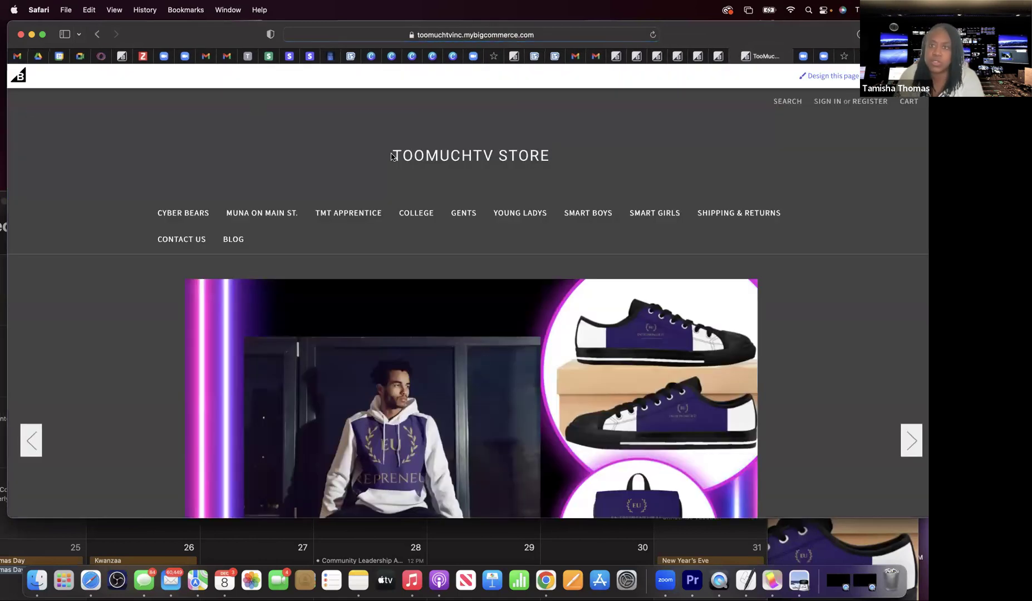
click(13, 78)
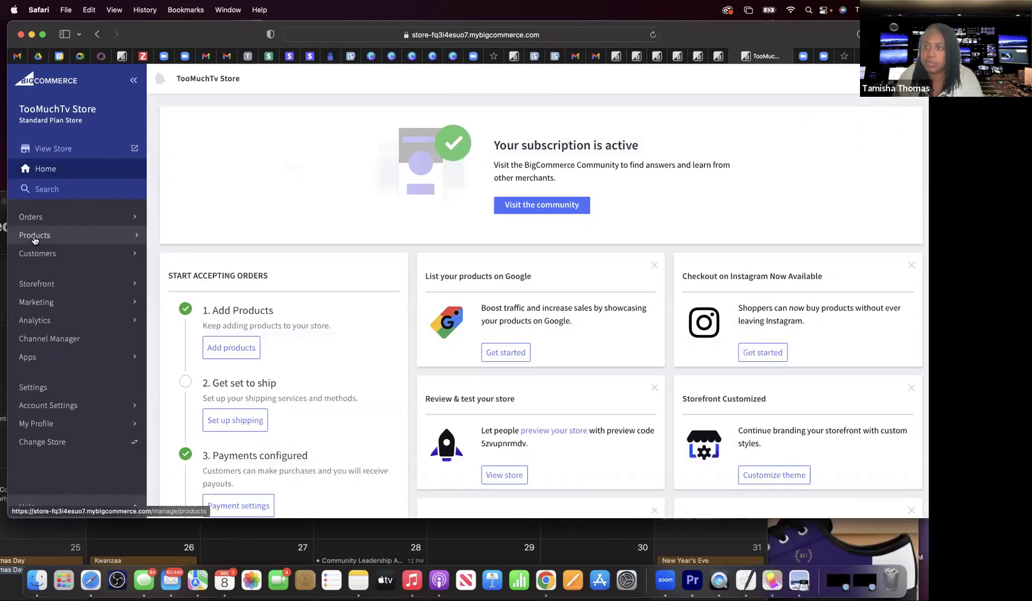
click(127, 240)
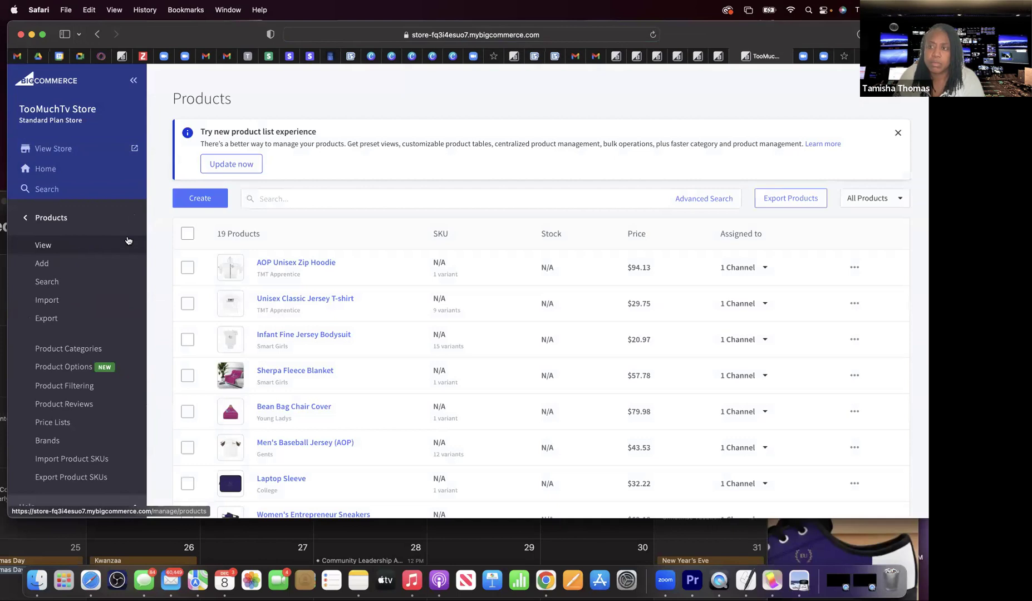
Open the Add Product form and review its basic information fields and category choices
click(88, 268)
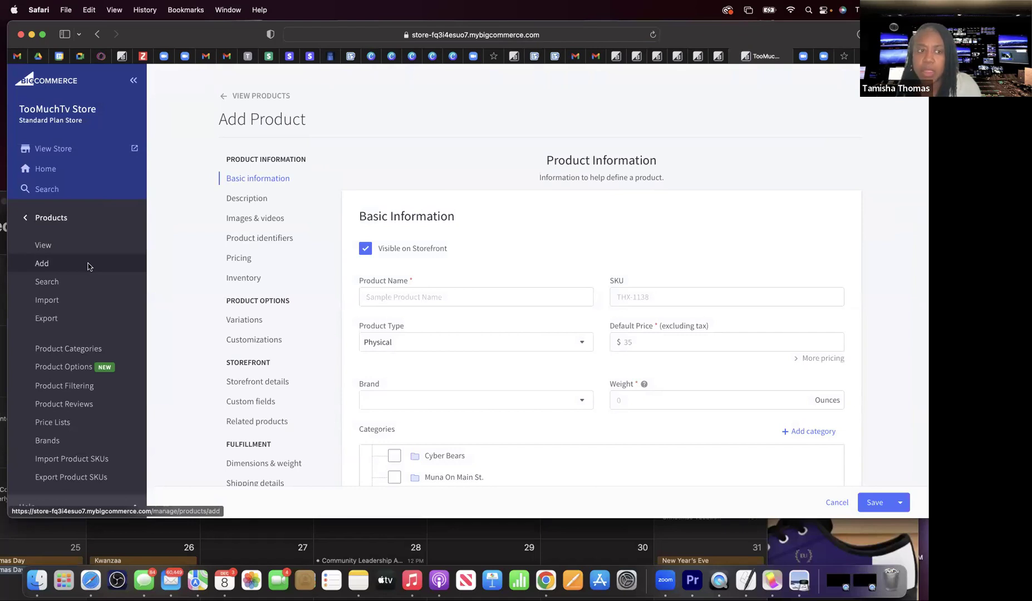
click(68, 220)
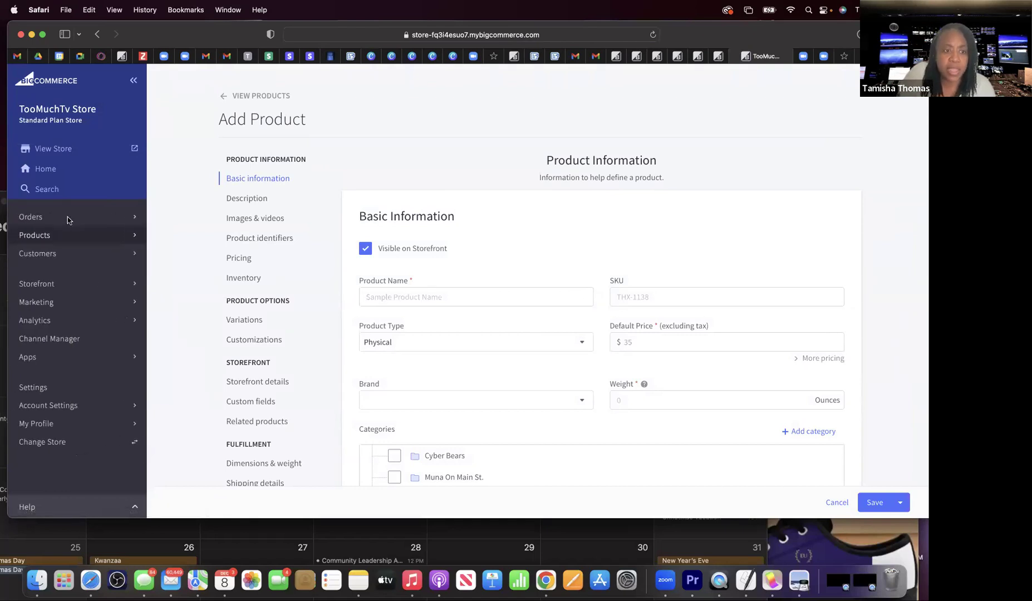
click(78, 236)
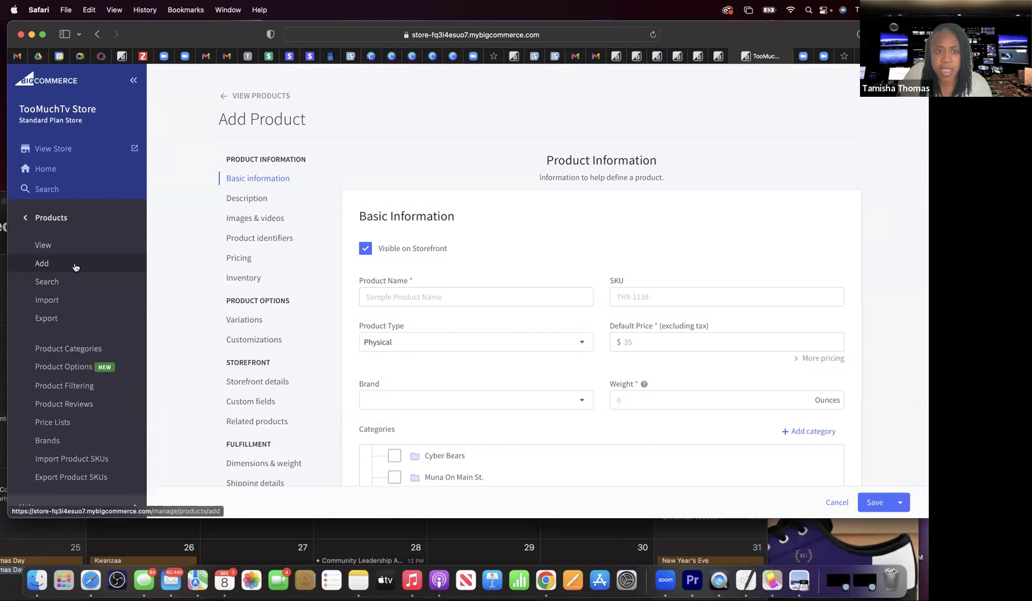
scroll(311, 226, down, 5)
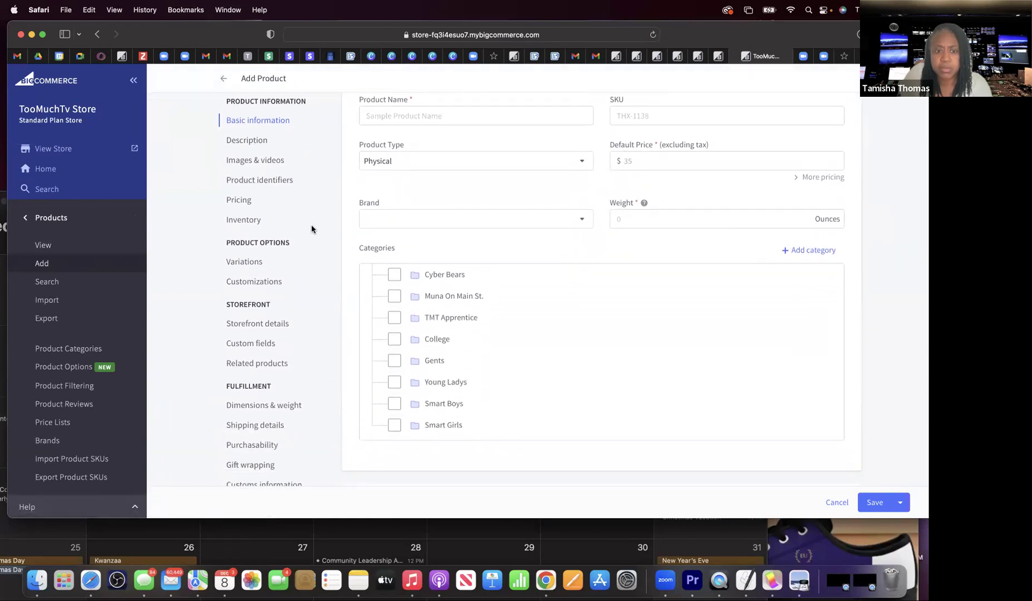
scroll(311, 228, up, 5)
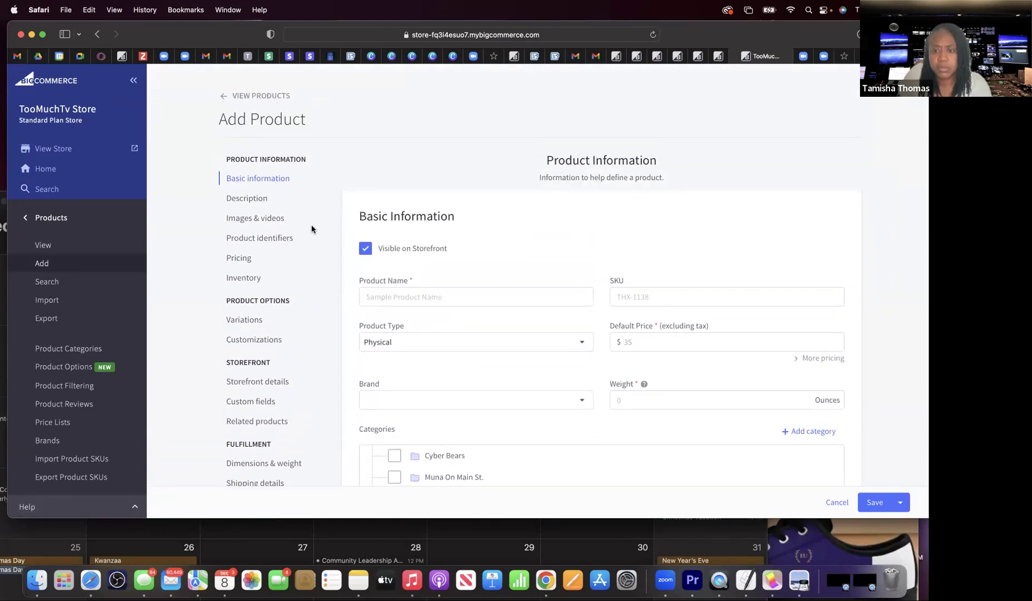
scroll(446, 253, down, 3)
scroll(440, 275, up, 2)
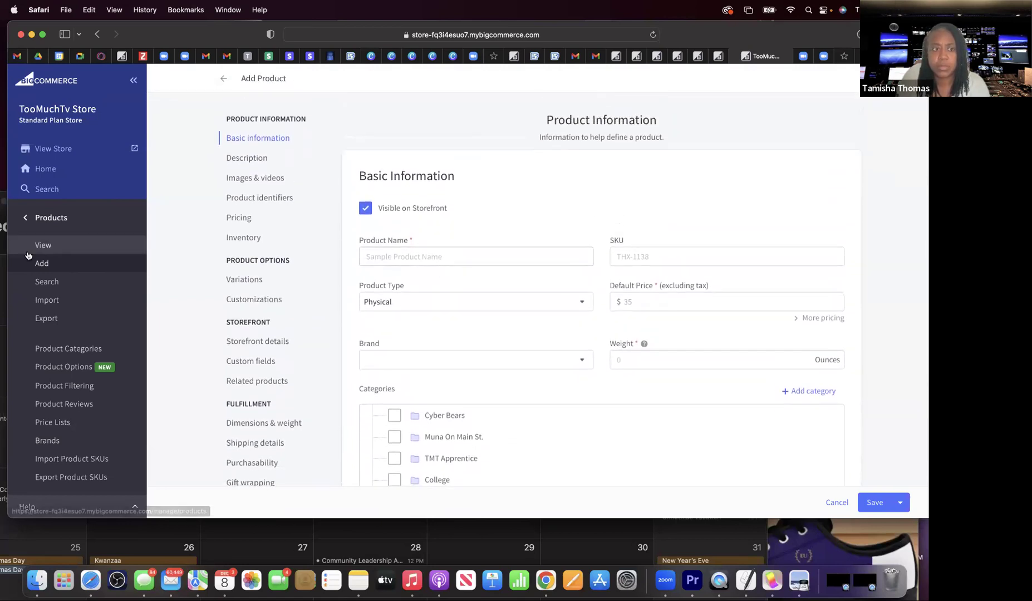
Leave the Add Product form without saving and look over the existing products down to the Muna On Main St. items
click(49, 218)
click(49, 235)
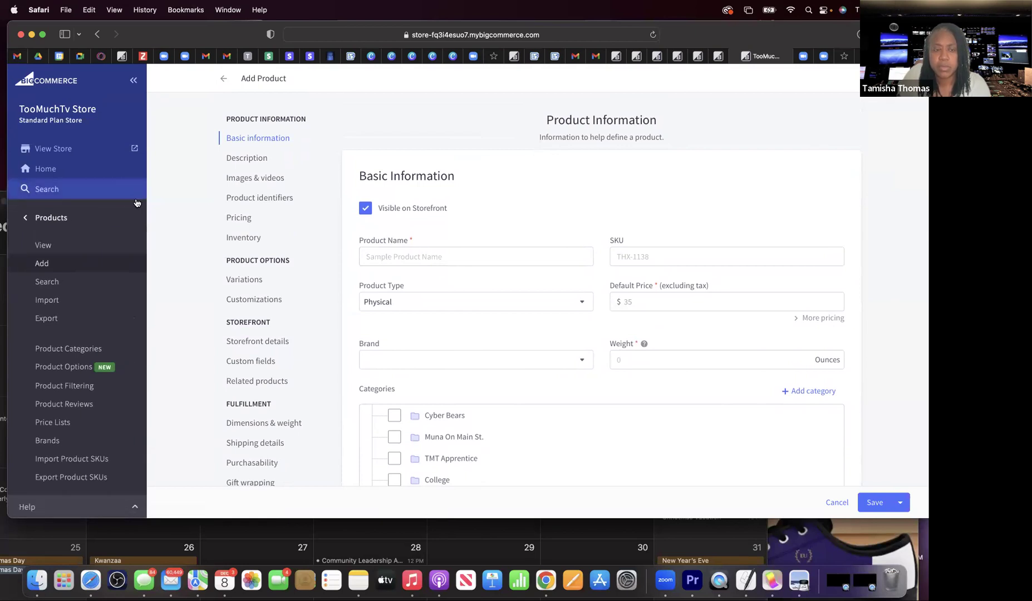
click(224, 79)
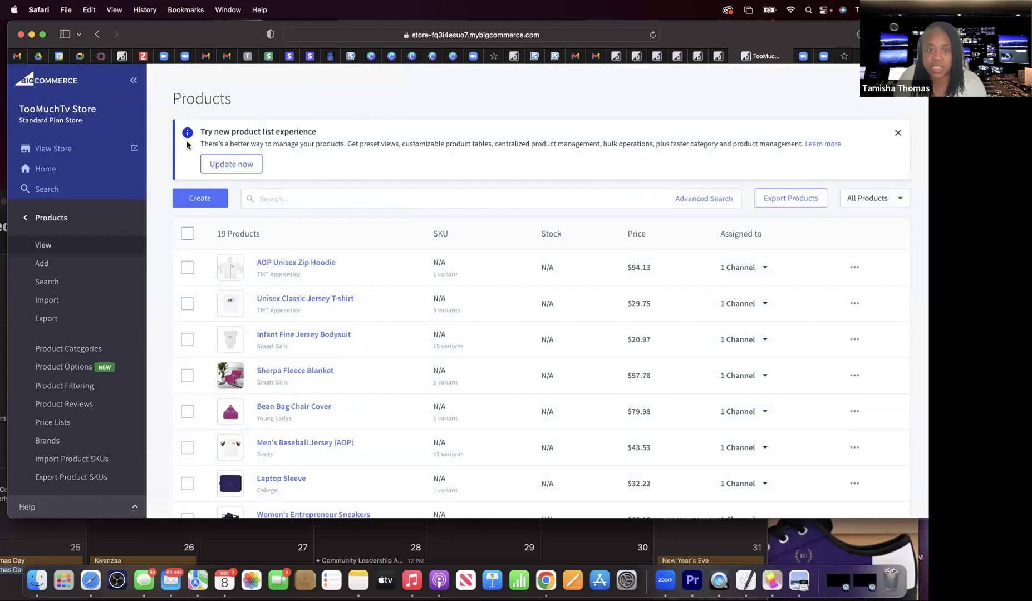
scroll(187, 145, down, 10)
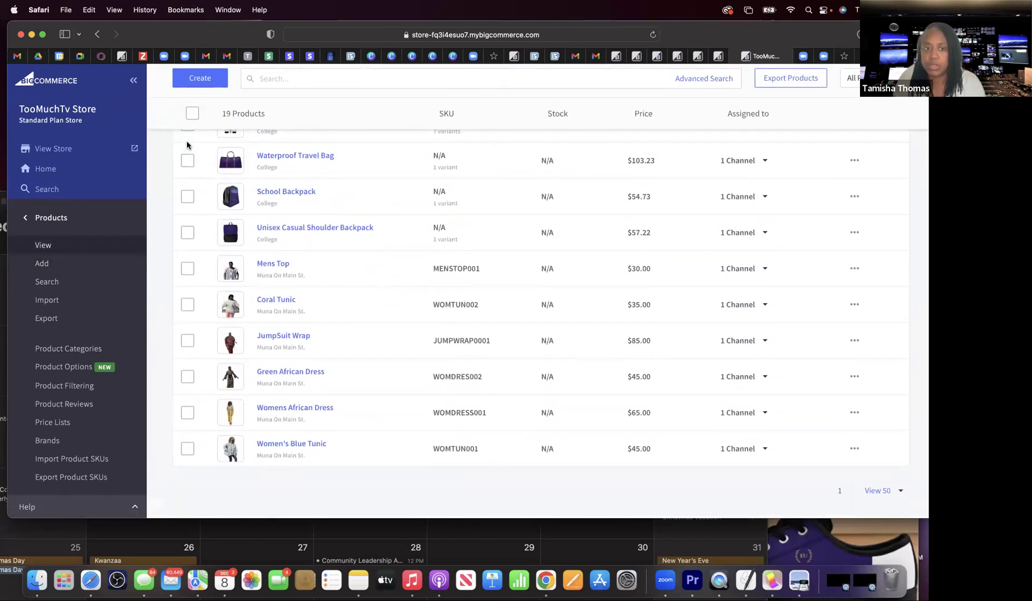
scroll(187, 145, up, 10)
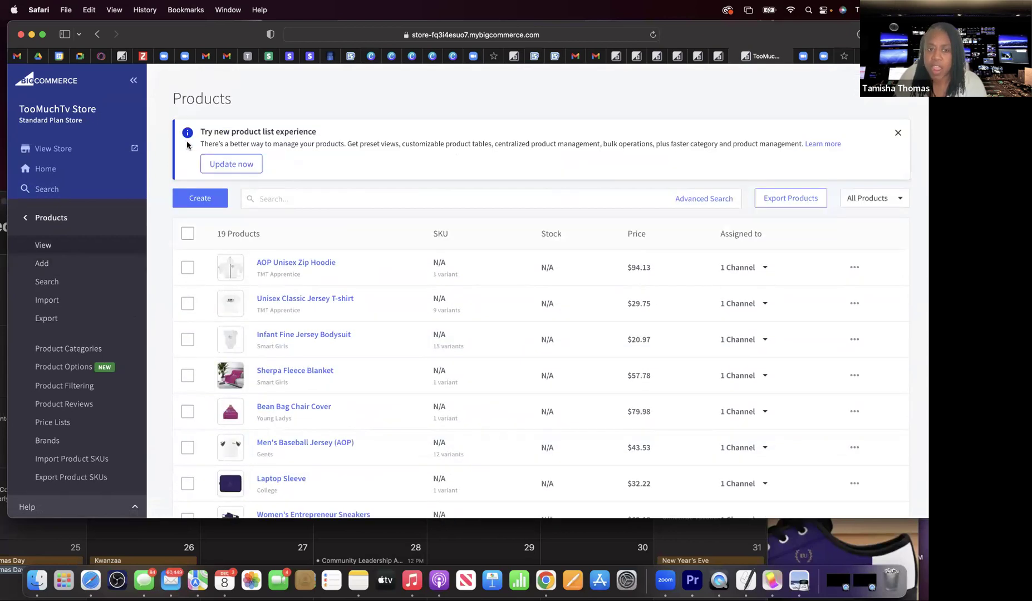
scroll(187, 145, down, 6)
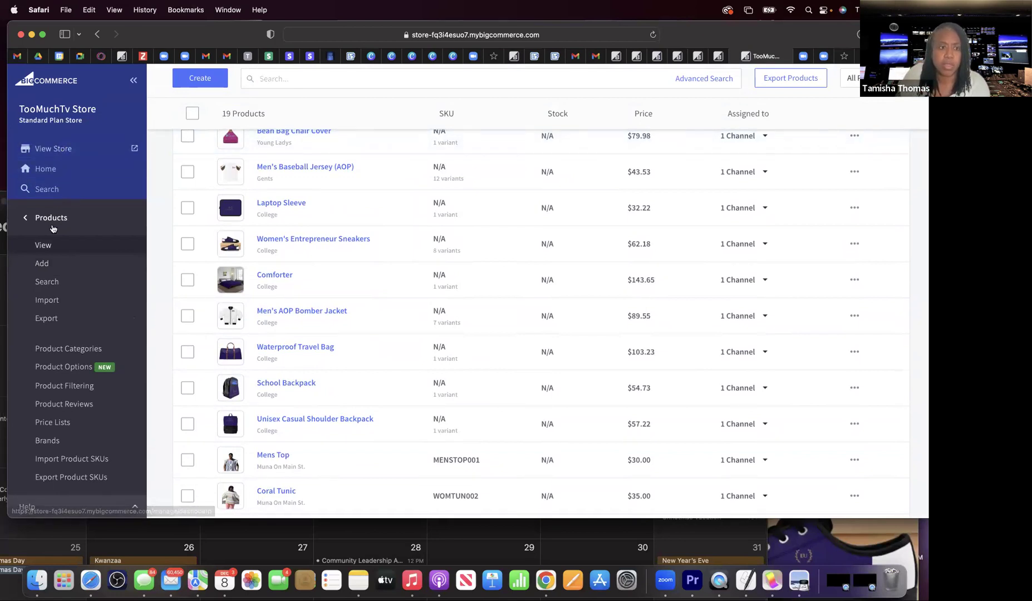
scroll(322, 242, down, 5)
scroll(322, 243, up, 10)
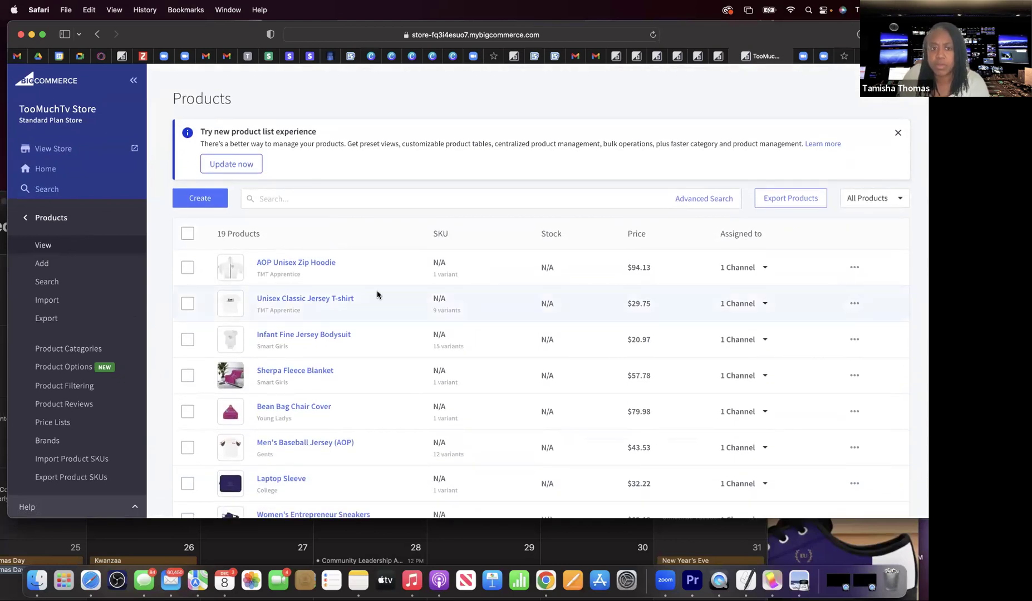
Open the live storefront home page and look over its banner carousel, Muna On Main Street partner products and New Products section
click(61, 148)
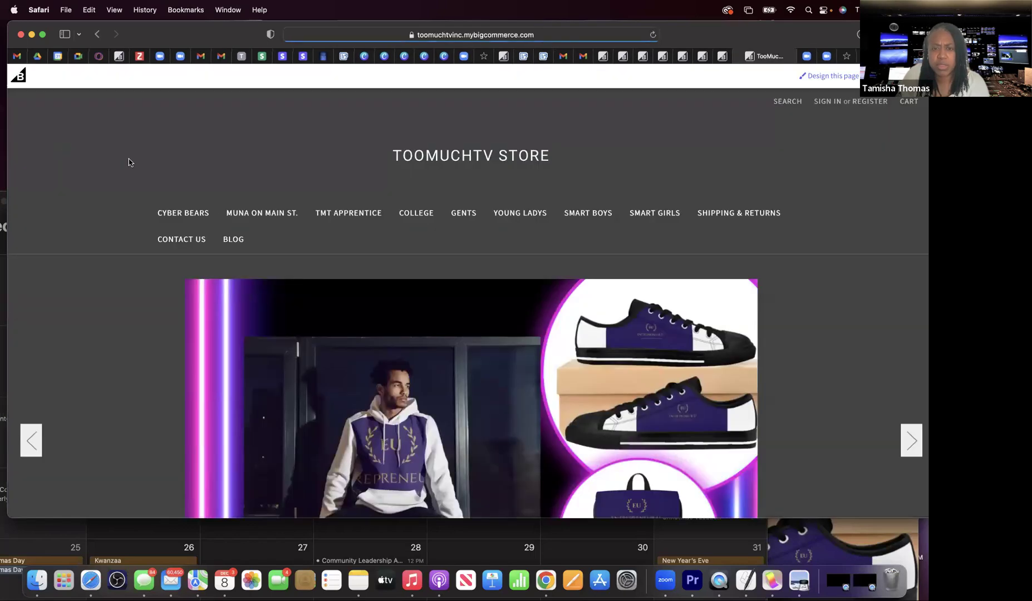
scroll(251, 307, down, 15)
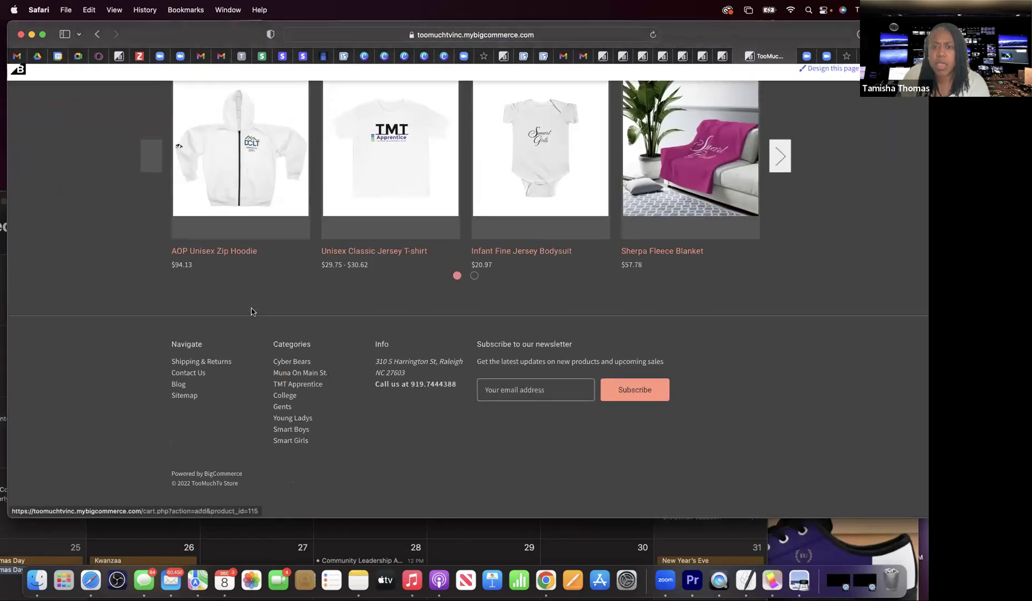
scroll(251, 312, up, 10)
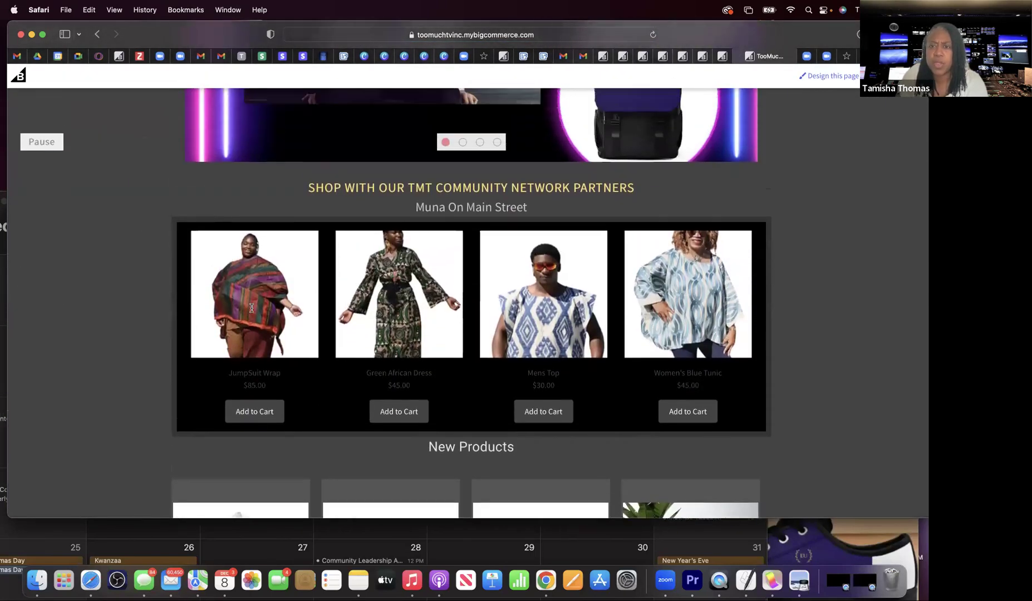
scroll(251, 308, up, 8)
scroll(252, 312, down, 3)
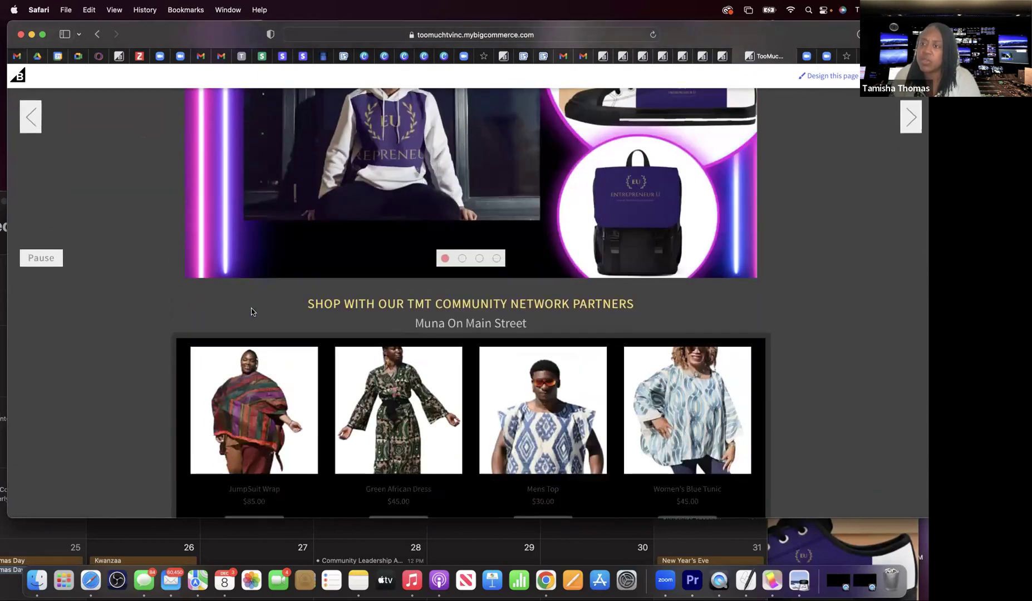
Examine how the TMT Community Network Partners section presents Muna On Main Street products below the banner, and the storefront's category navigation
scroll(252, 312, down, 5)
scroll(251, 312, up, 5)
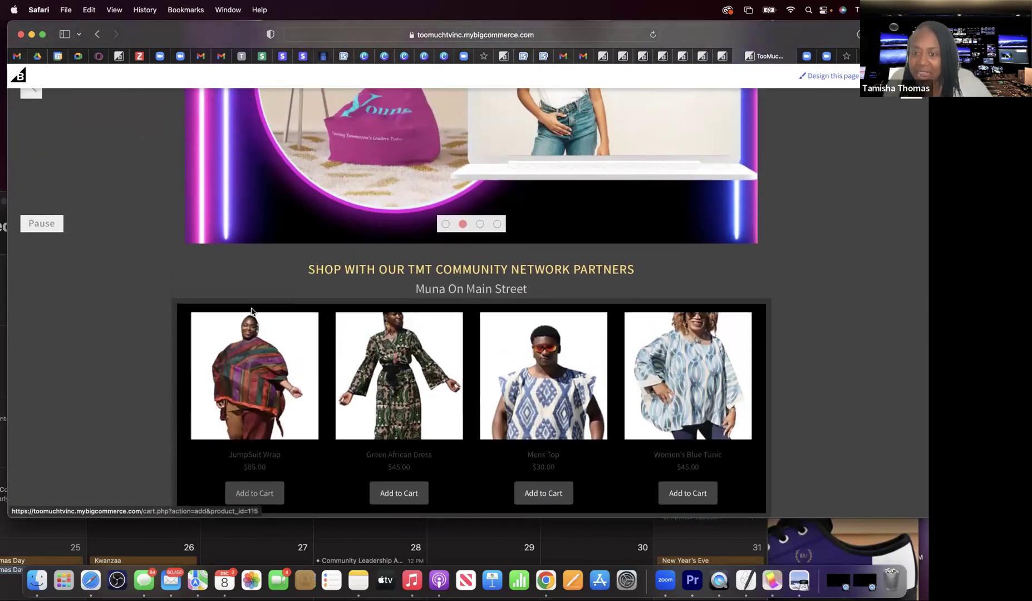
scroll(251, 312, up, 5)
scroll(251, 311, down, 1)
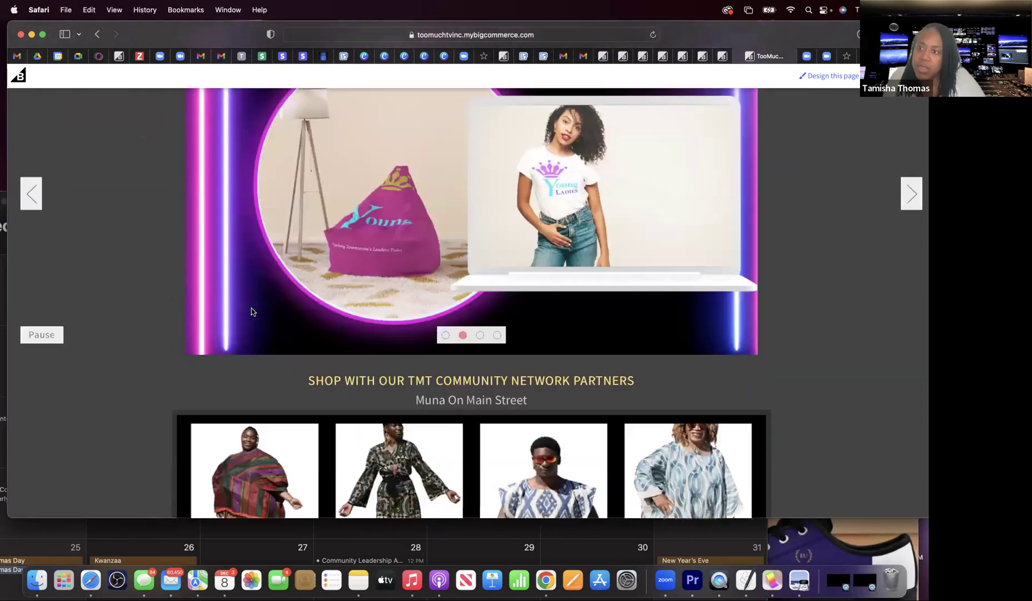
scroll(251, 312, down, 10)
scroll(252, 312, up, 4)
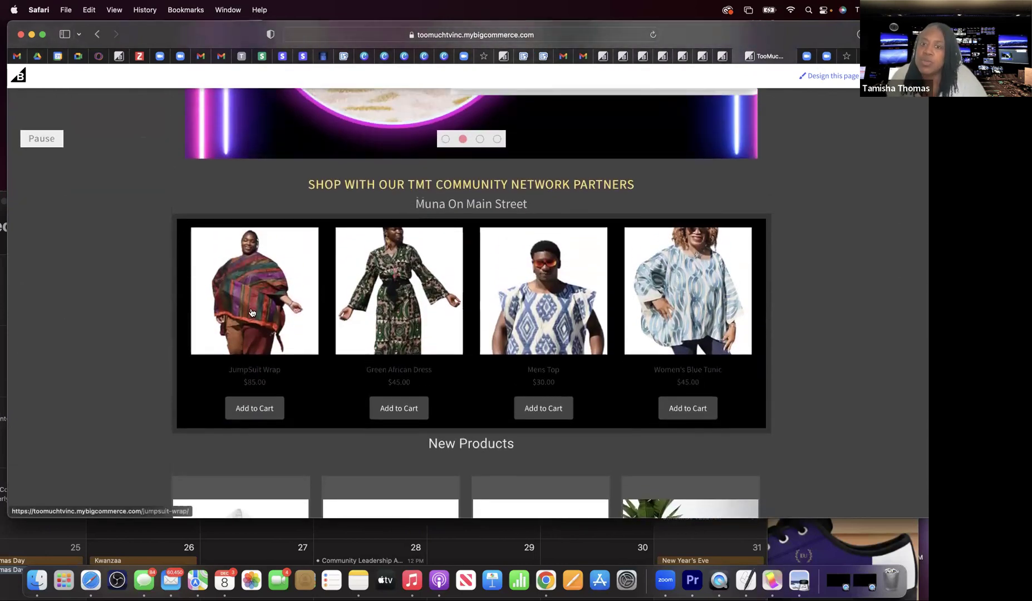
scroll(316, 306, up, 10)
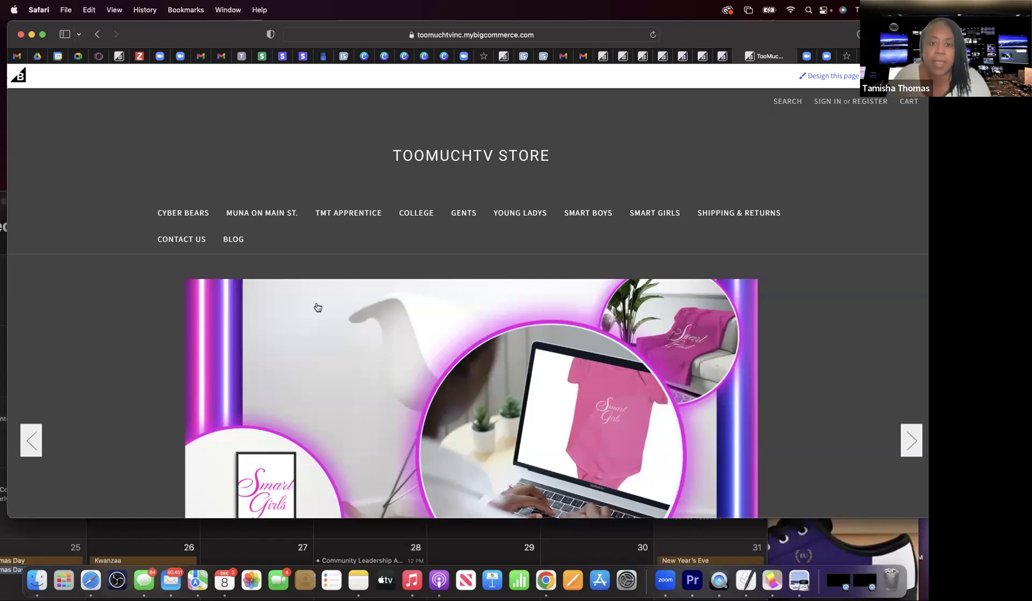
scroll(252, 270, down, 8)
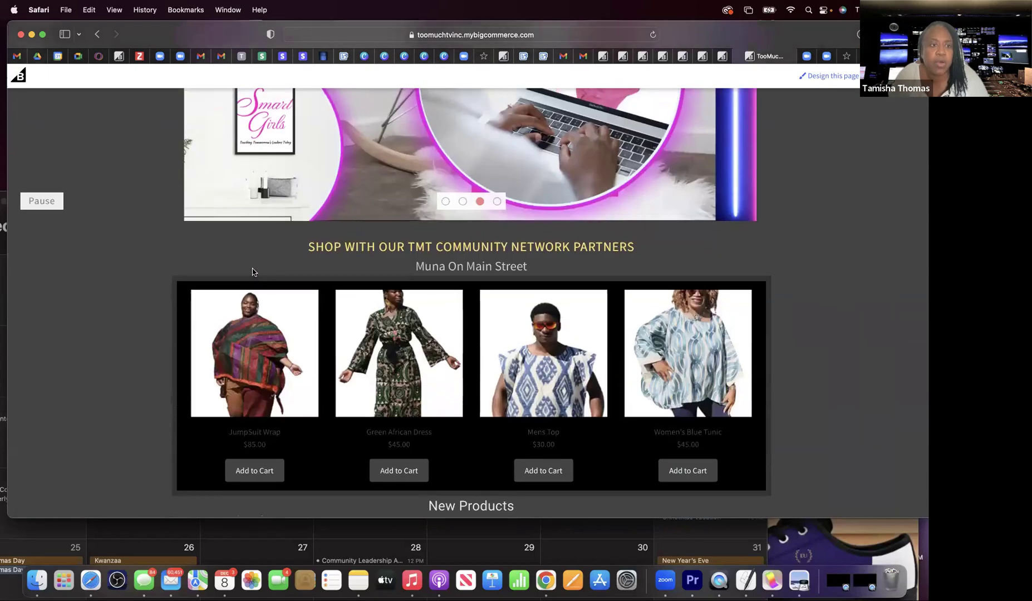
scroll(253, 272, up, 8)
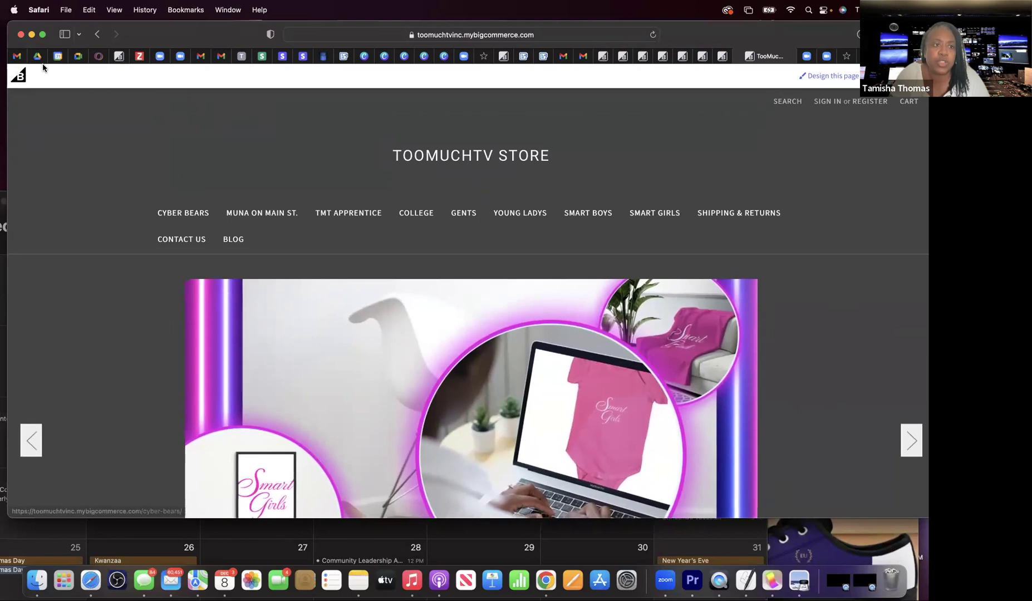
Return to the store's control panel and start a new product from the product list
click(18, 75)
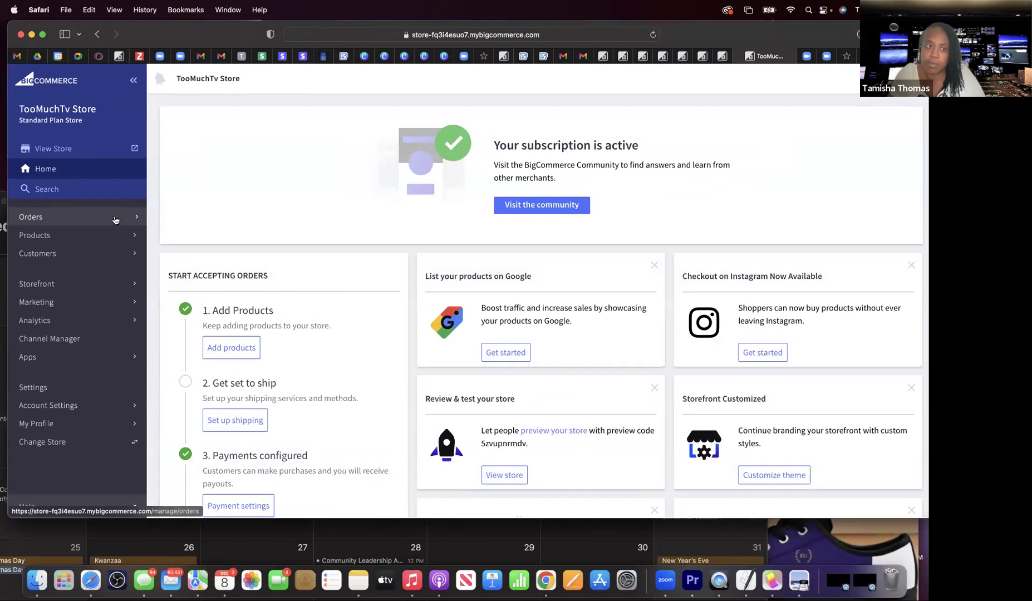
click(84, 237)
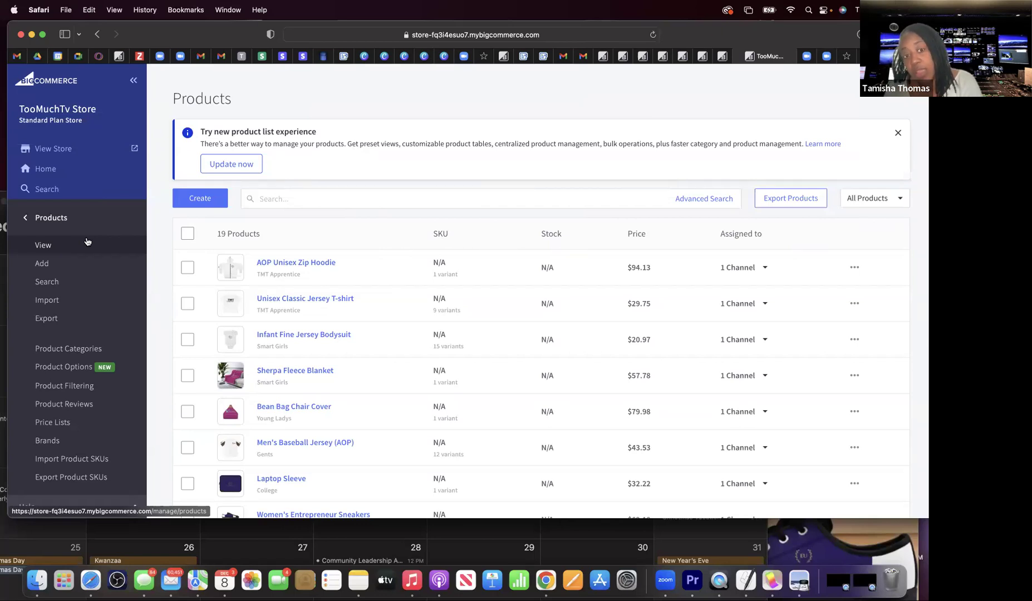
click(207, 198)
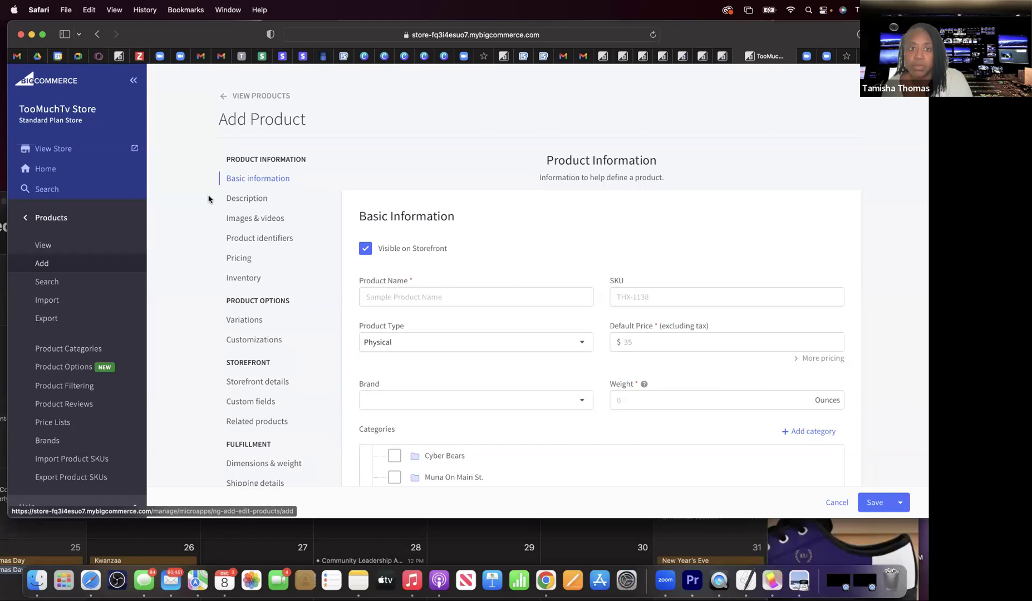
Review the product form's Description and Images & Videos sections, and return to Basic Information
click(246, 199)
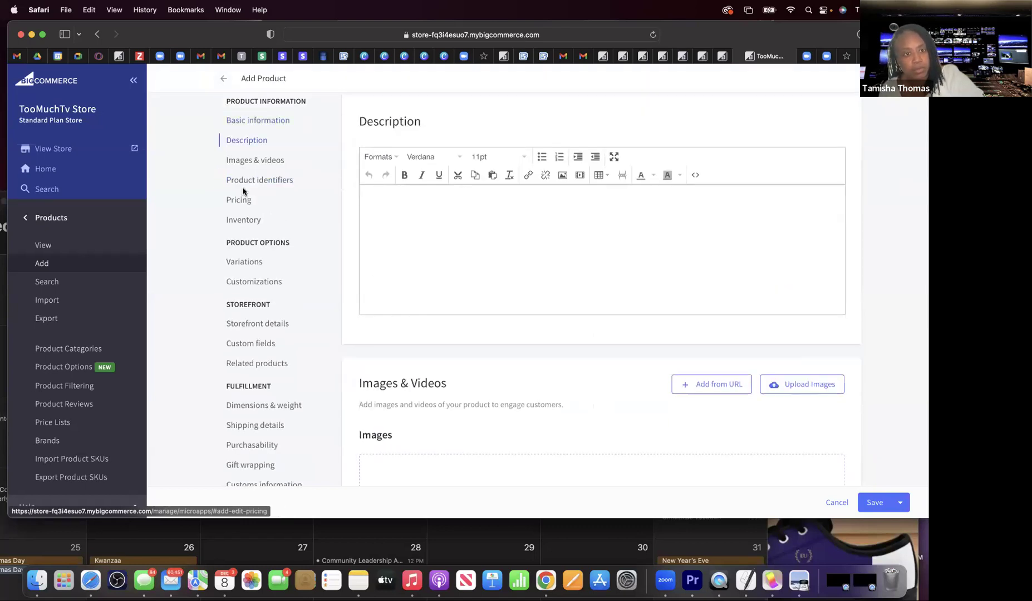
click(247, 162)
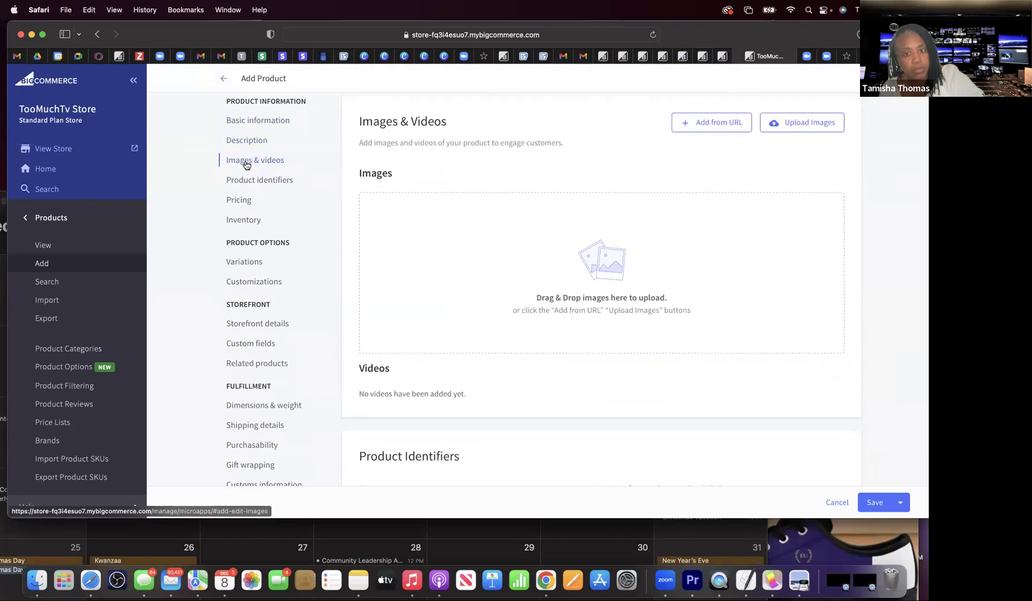
click(245, 136)
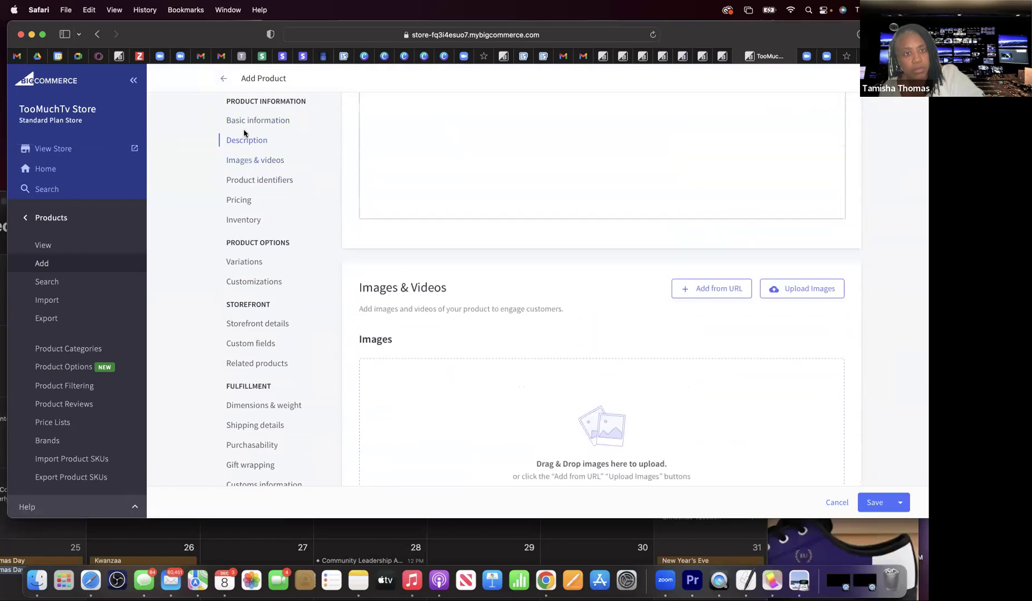
scroll(244, 133, up, 10)
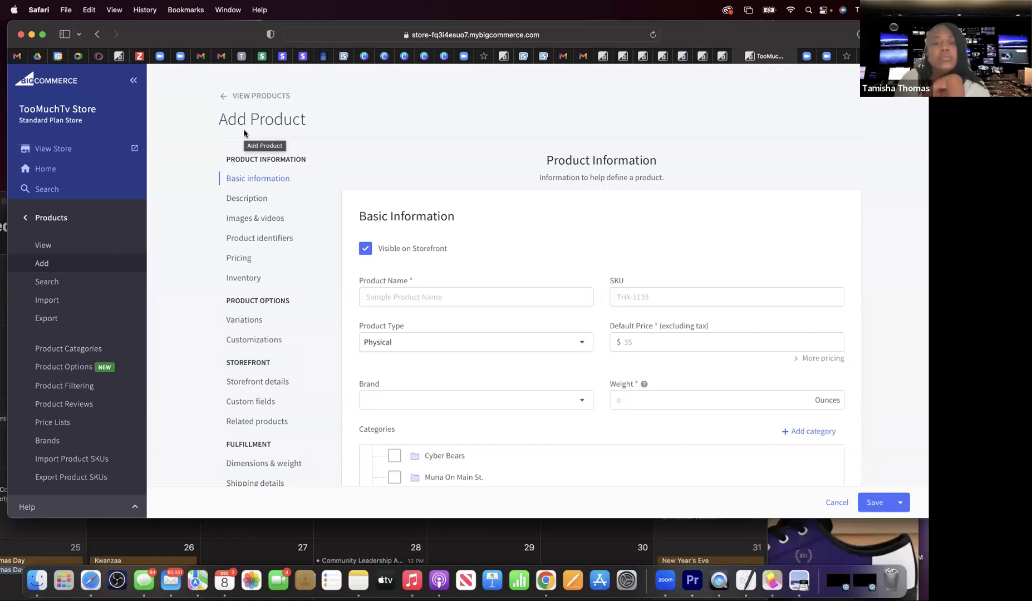
Add an African Home Decor sub-category under Muna On Main St. in the product's categories
scroll(245, 131, down, 4)
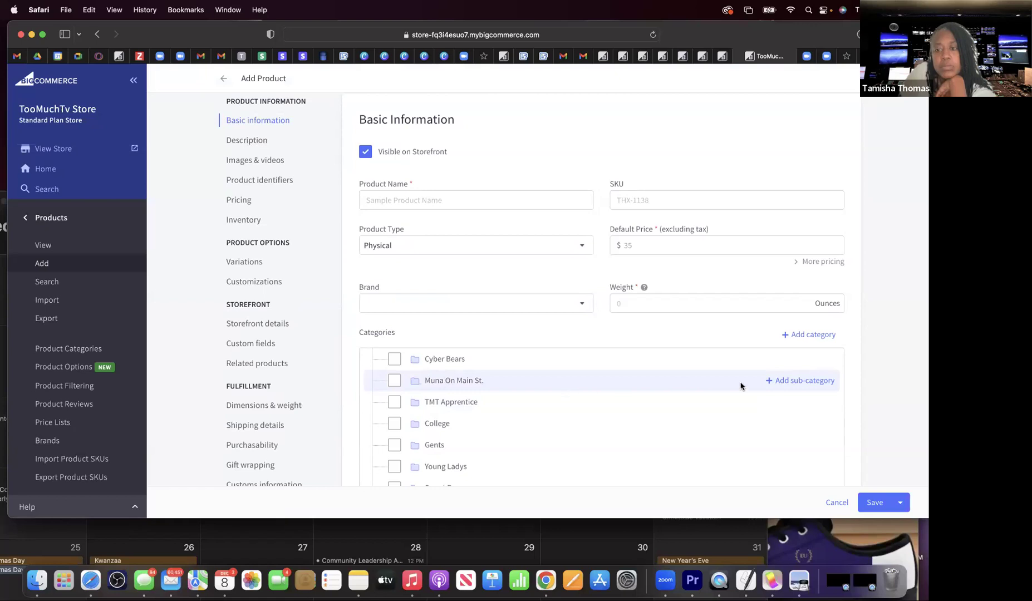
click(801, 385)
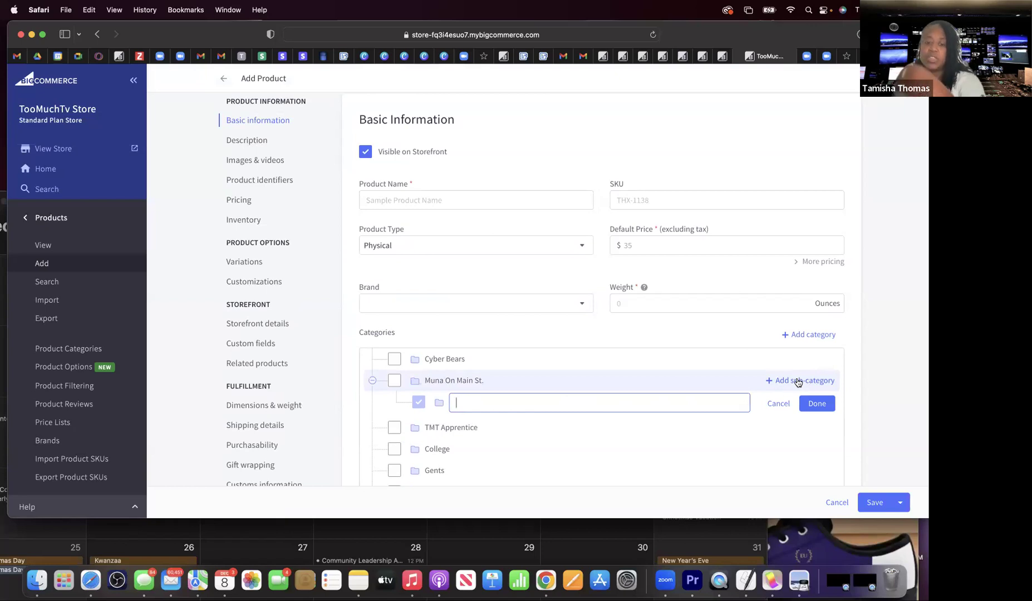
text(Hats)
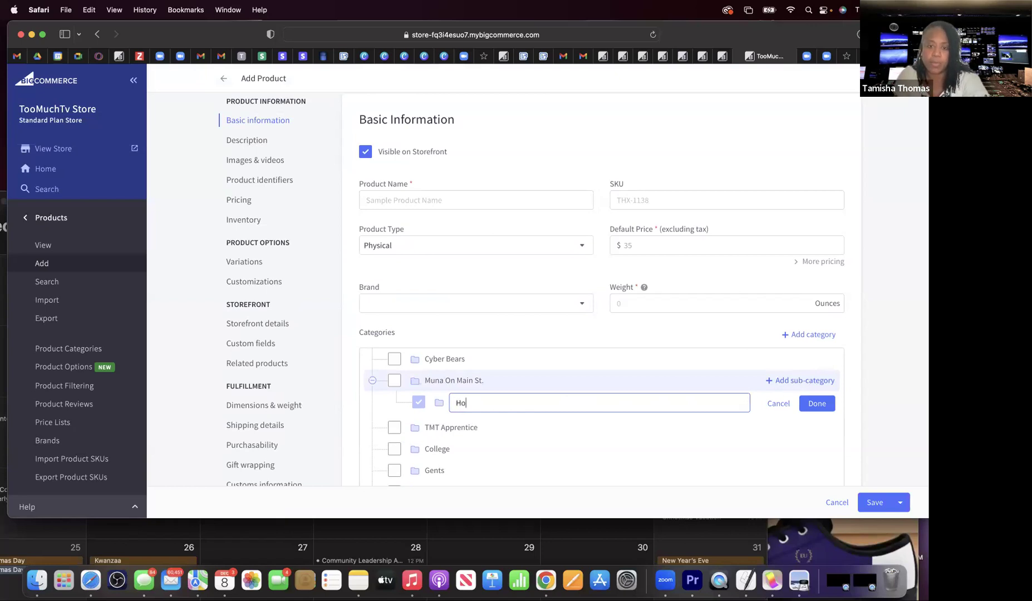
key(BackSpace)
key(BackSpace)
key(BackSpace)
key(BackSpace)
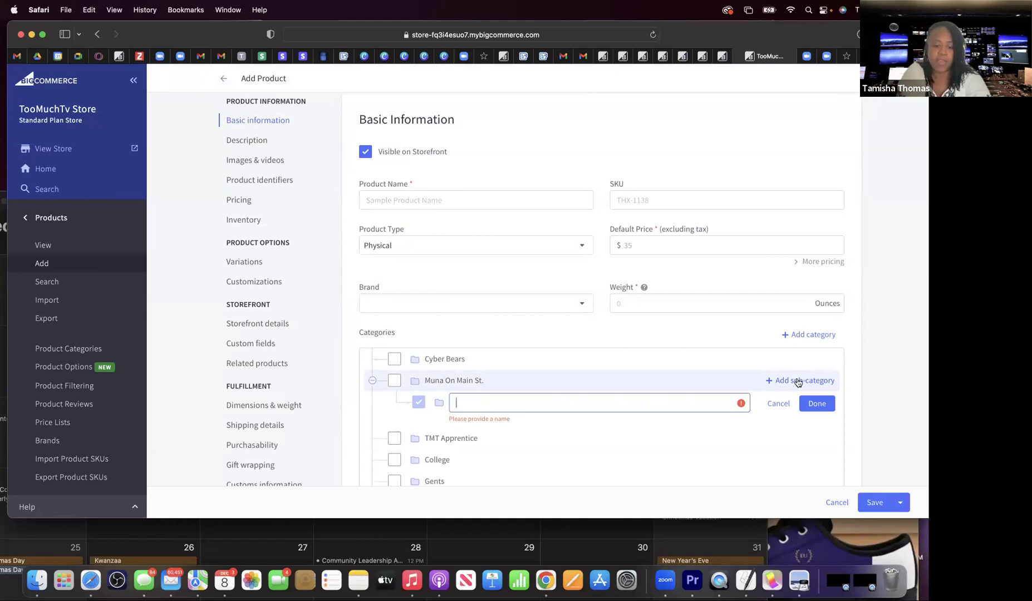
text(Africn)
key(BackSpace)
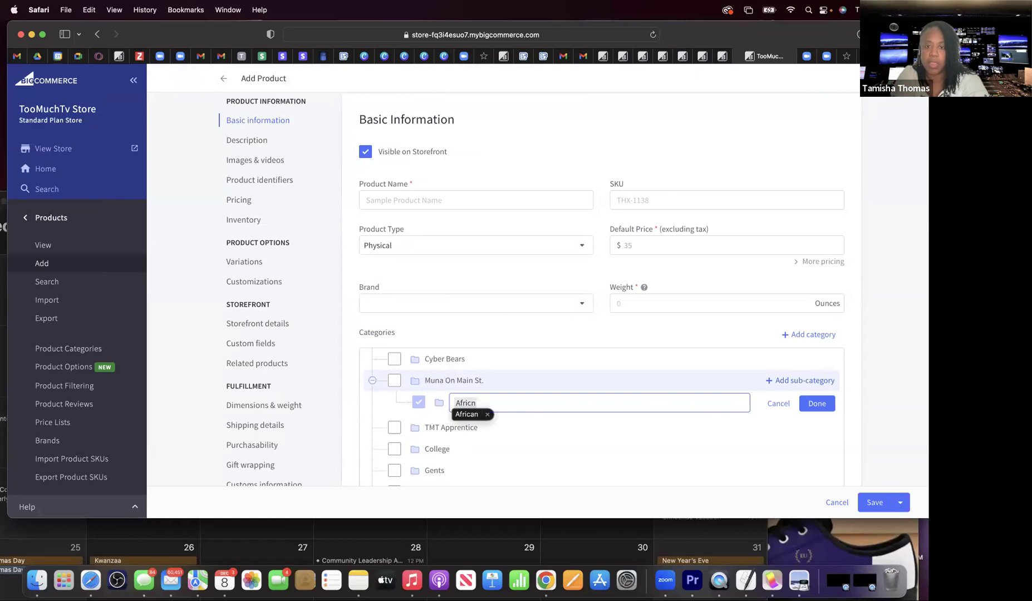
text(an)
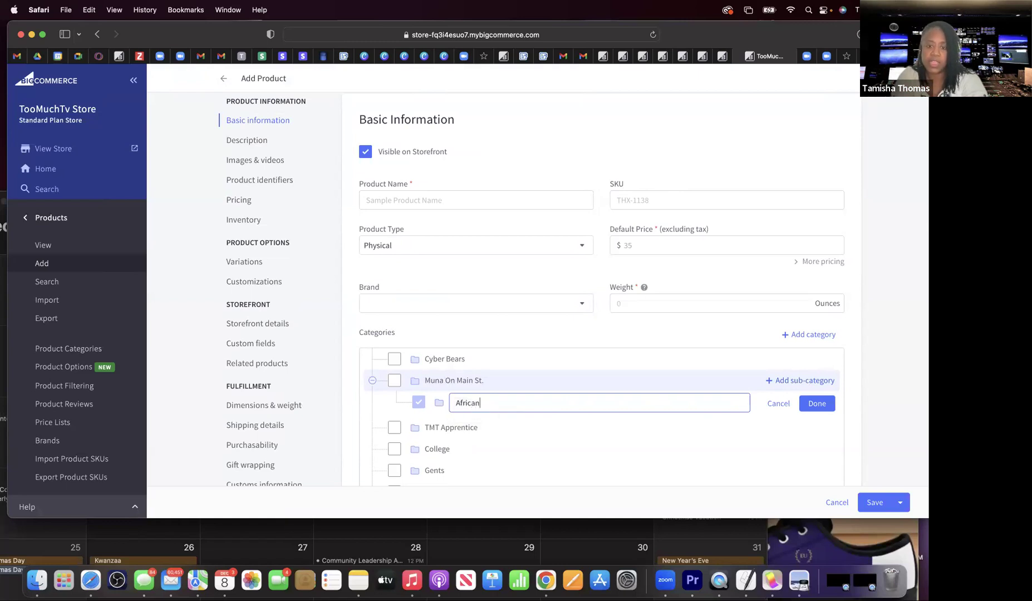
text( Home Decor)
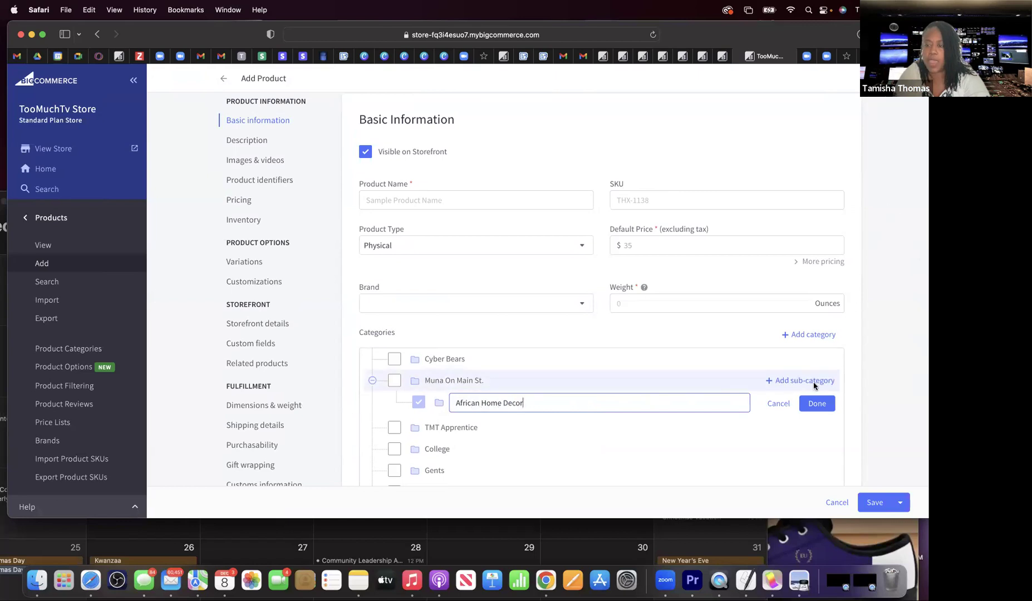
click(815, 402)
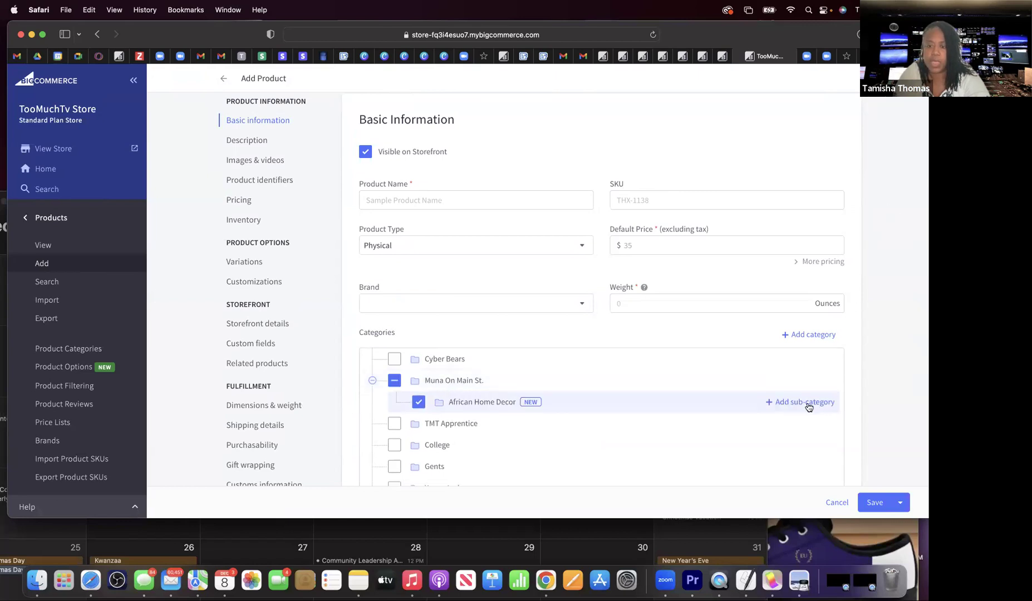
click(807, 404)
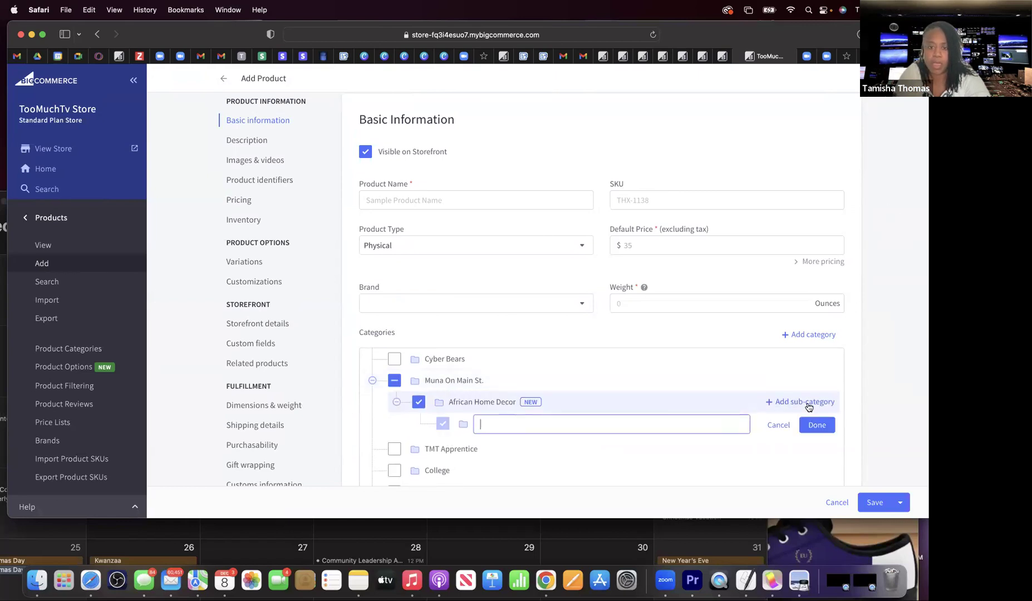
click(397, 402)
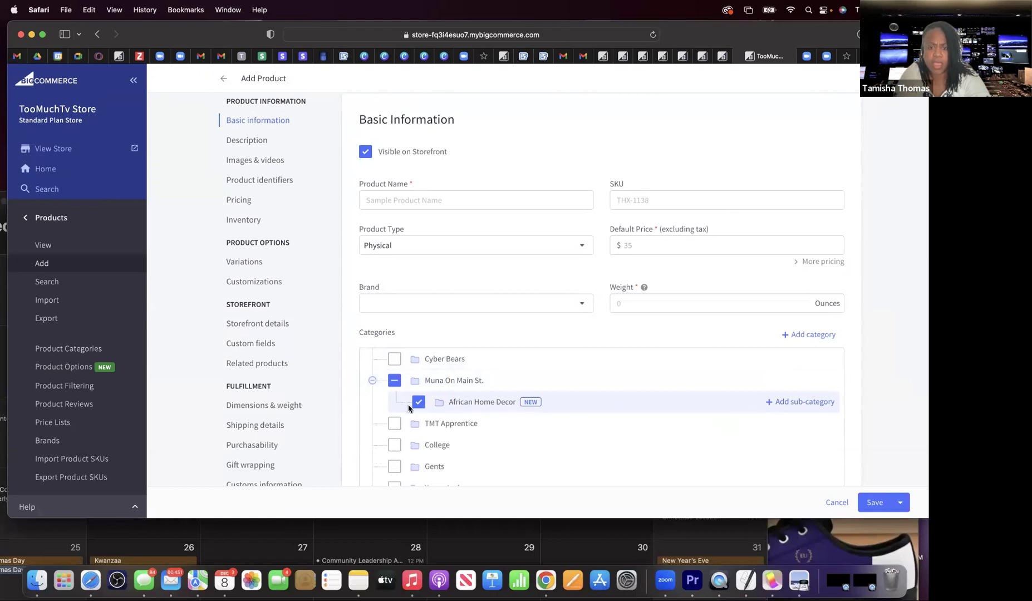
click(420, 402)
click(450, 404)
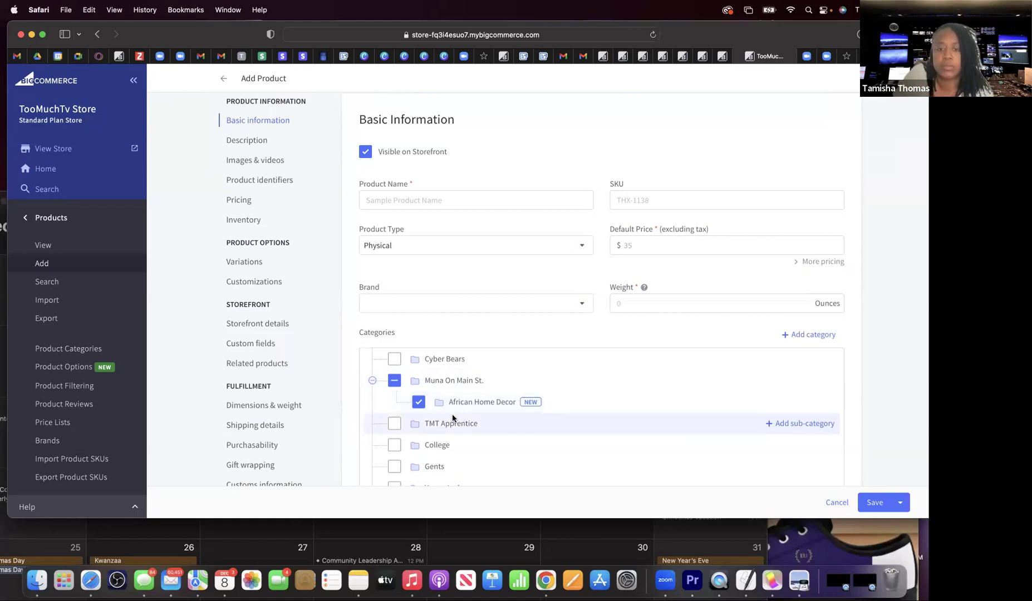
Assign the product to Muna On Main St. instead of African Home Decor, and add a Women's Wear sub-category under it
click(417, 403)
click(394, 382)
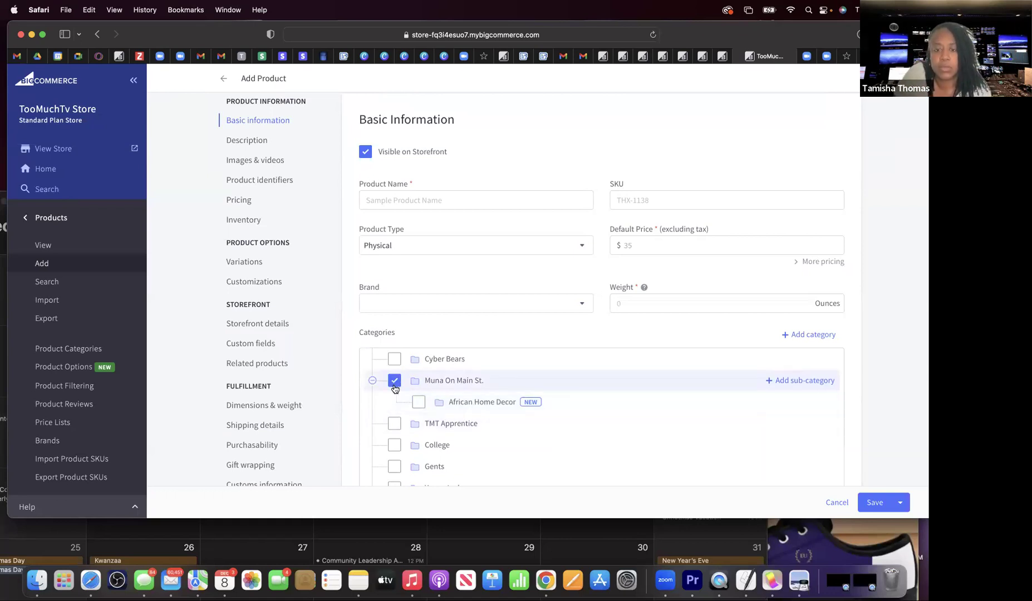
click(793, 385)
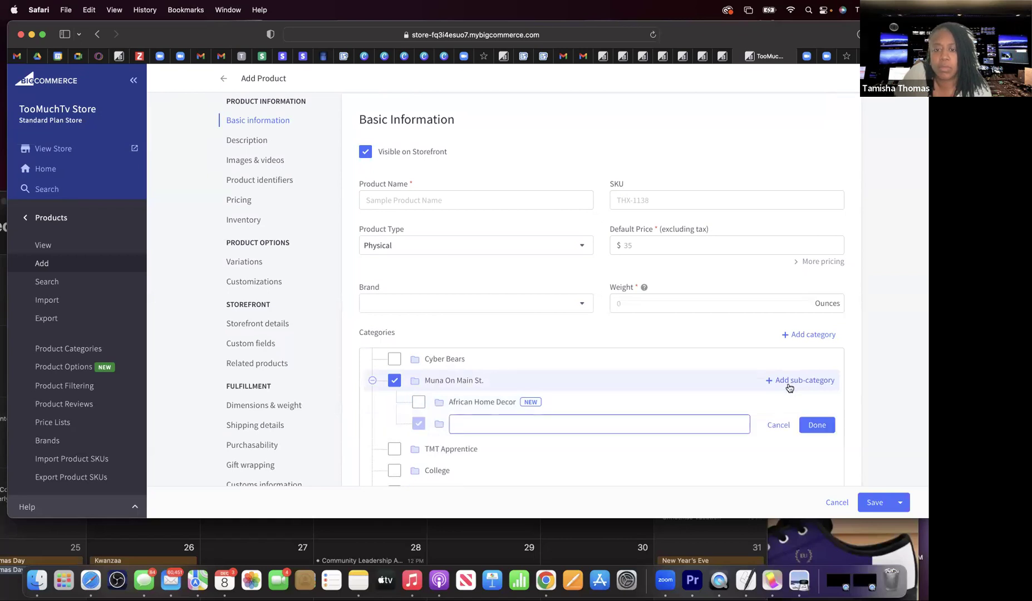
text(Wo)
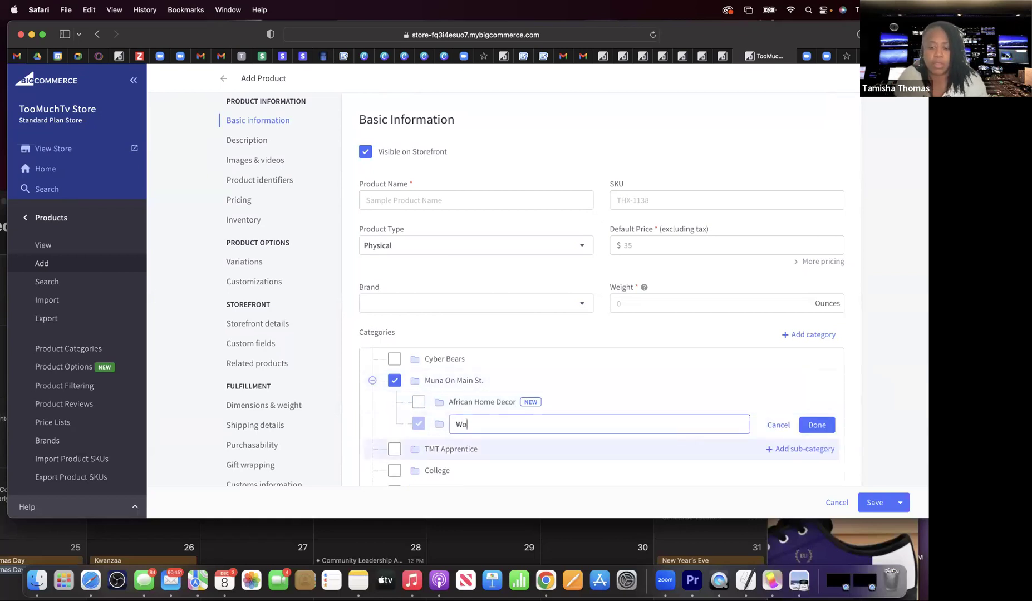
text(men's)
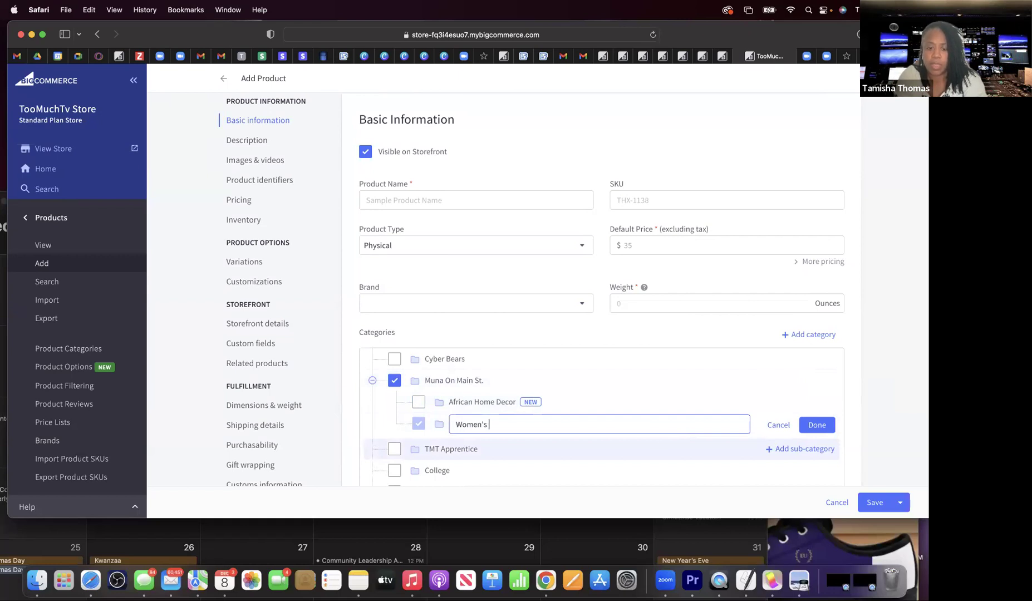
text( Wear)
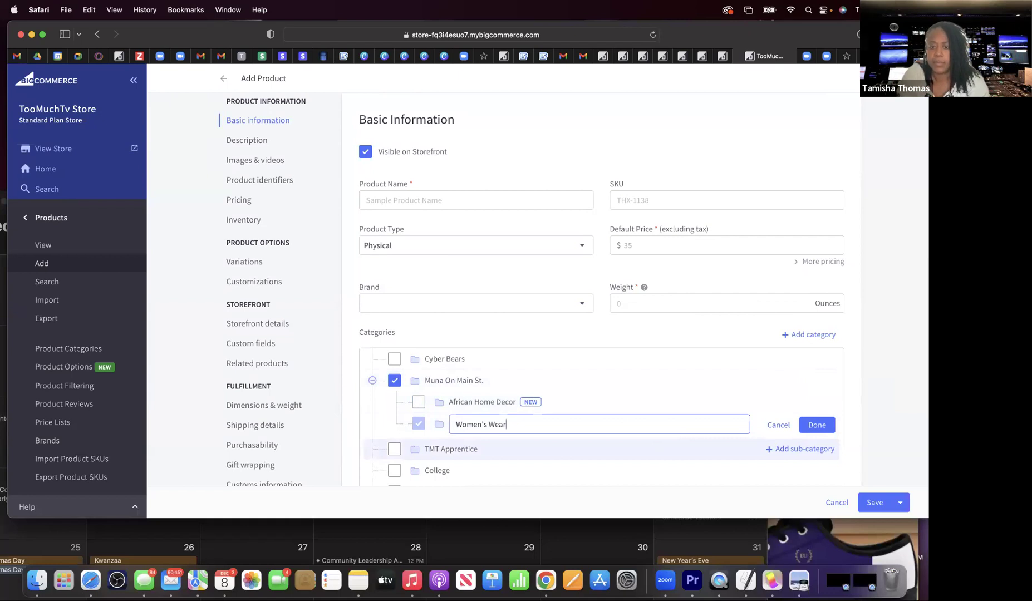
key(Return)
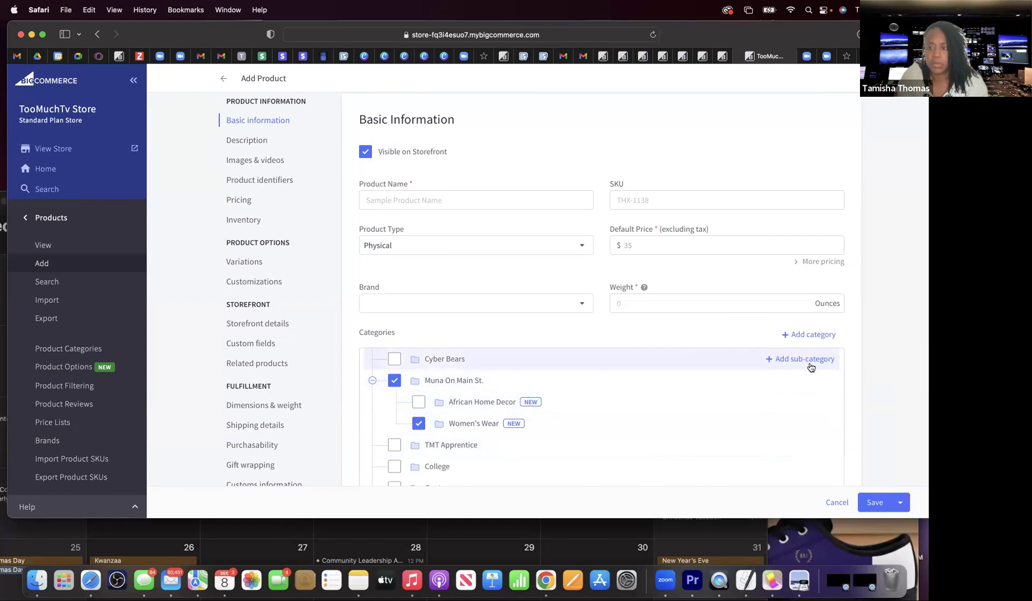
Try to add a Men's Wear sub-category under Muna On Main St
click(806, 381)
text(Men)
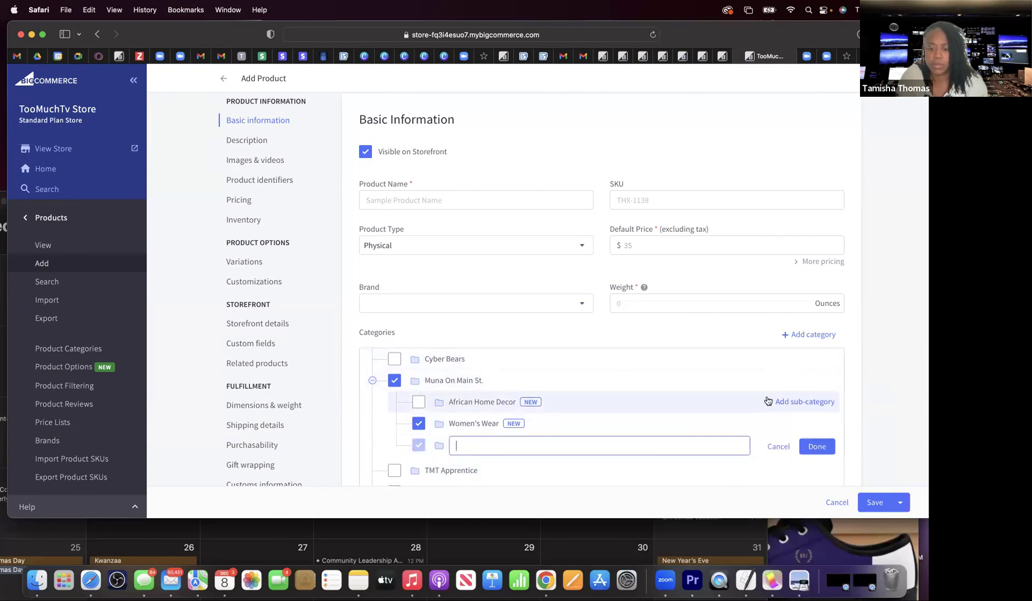
text('s Wear)
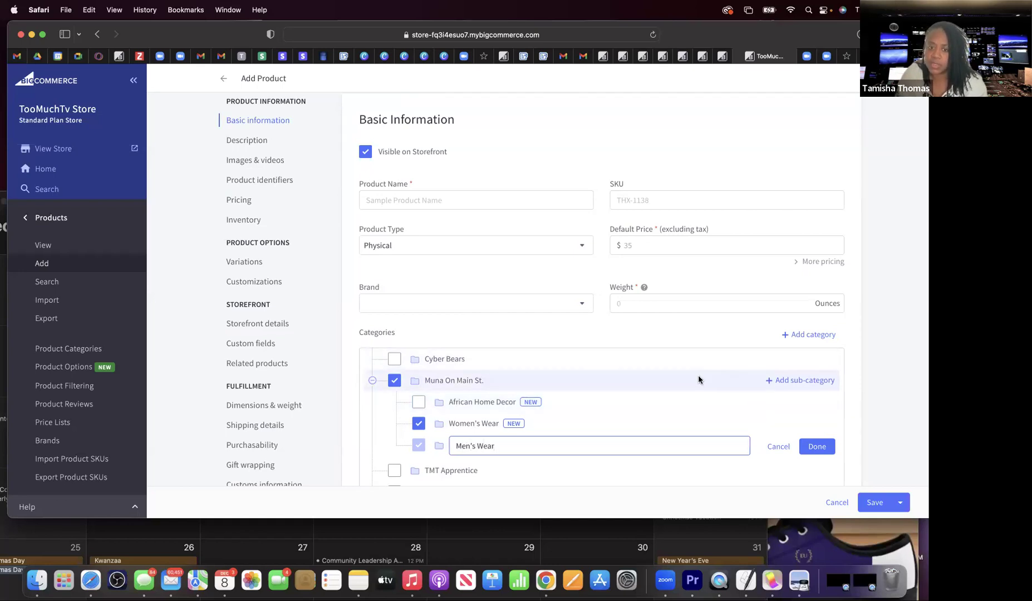
key(Return)
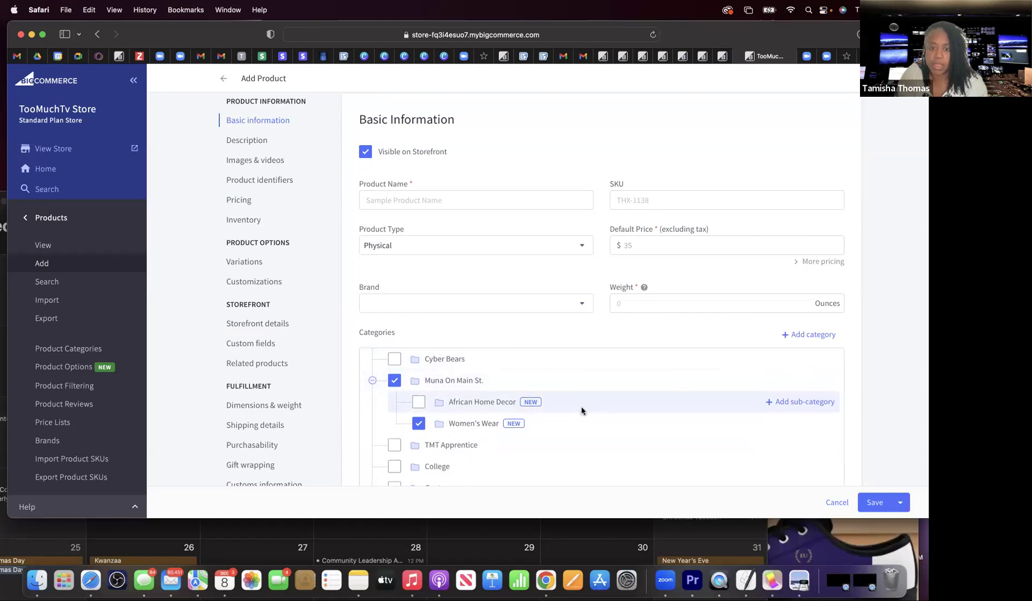
Limit the product's category selection to the Women's Wear sub-category under Muna On Main St
click(413, 425)
click(418, 425)
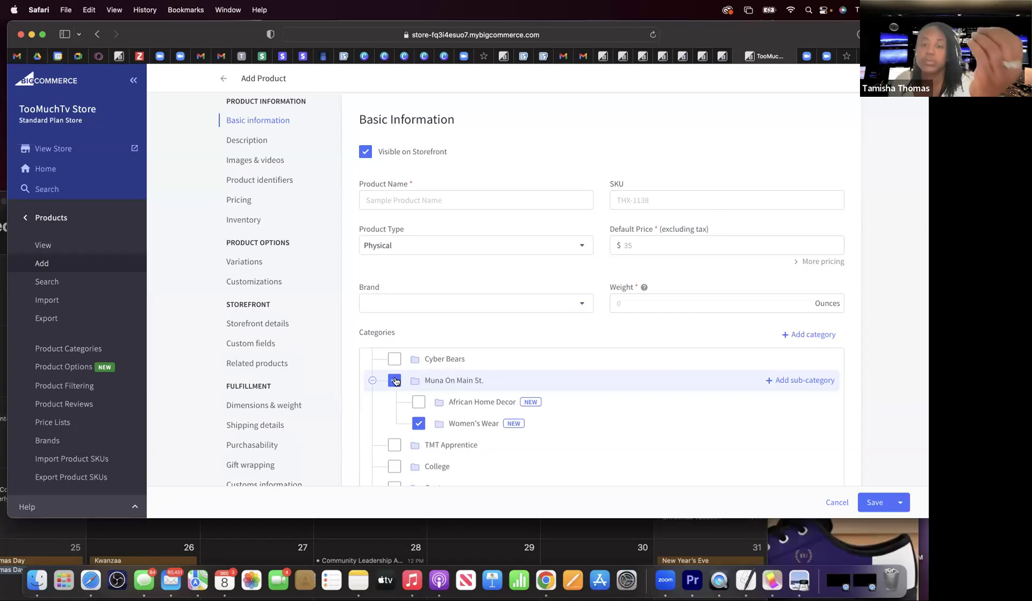
scroll(396, 381, down, 15)
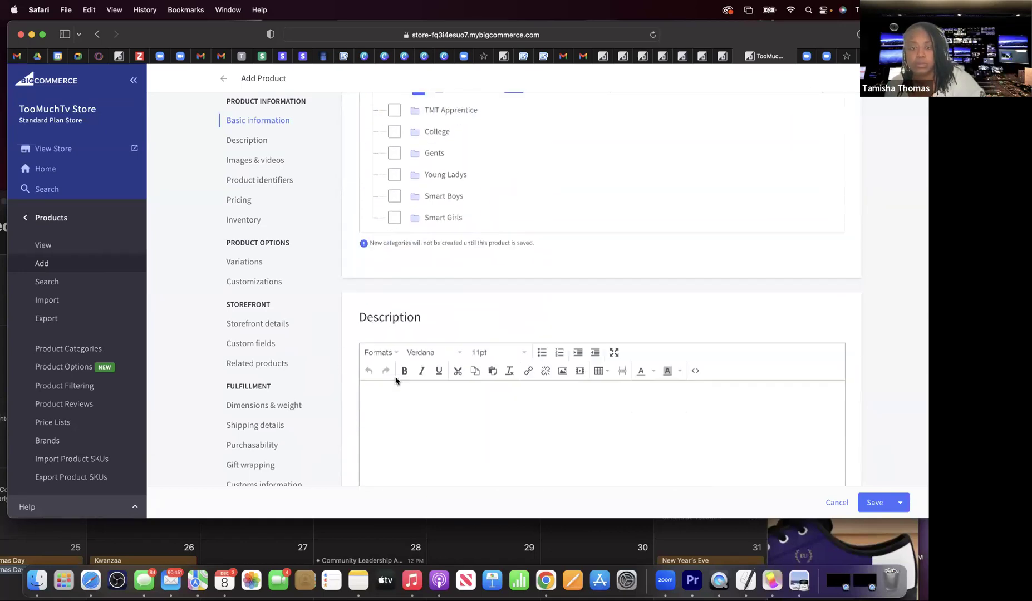
Look through the Add Product form's sections from Description to Open Graph Sharing, and return to Basic Information
scroll(396, 381, down, 20)
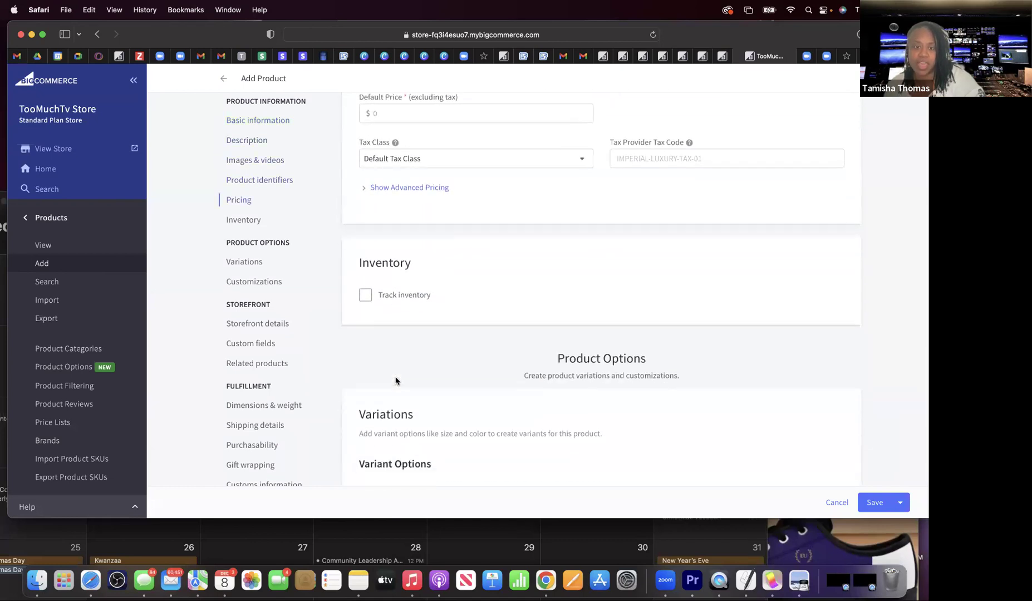
scroll(396, 381, down, 20)
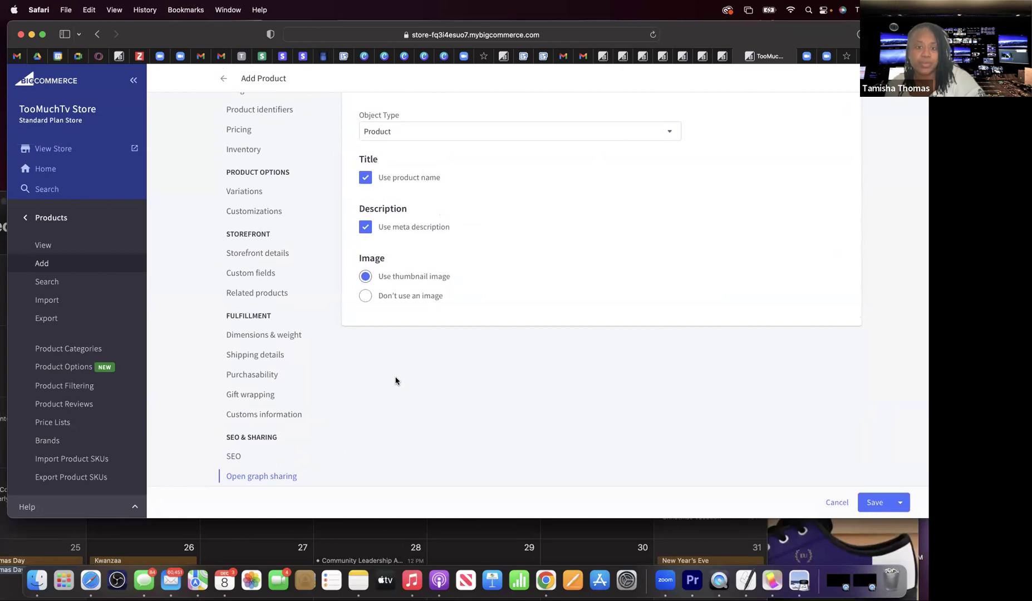
scroll(369, 281, up, 15)
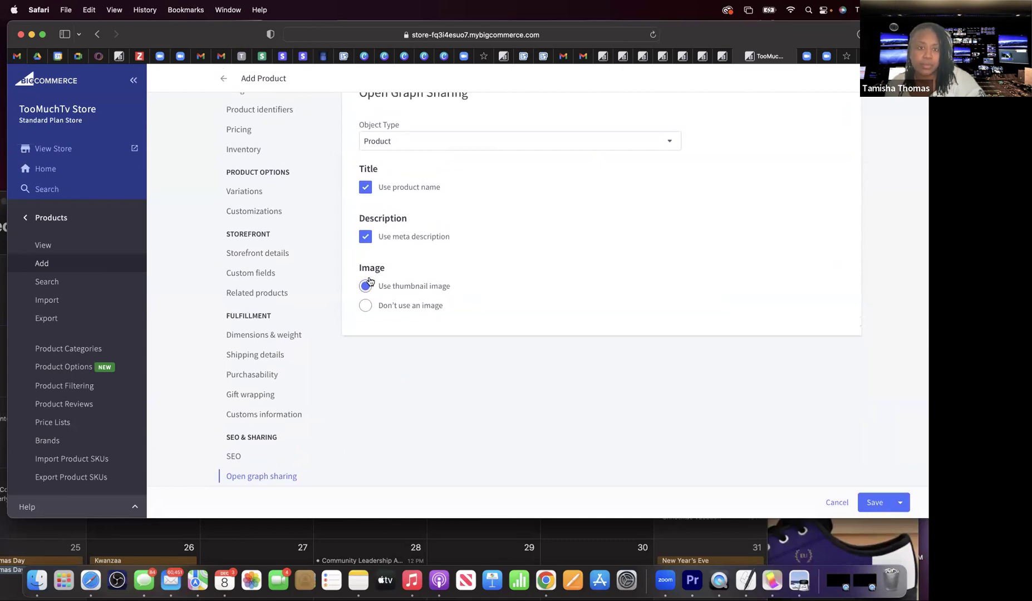
scroll(369, 281, up, 20)
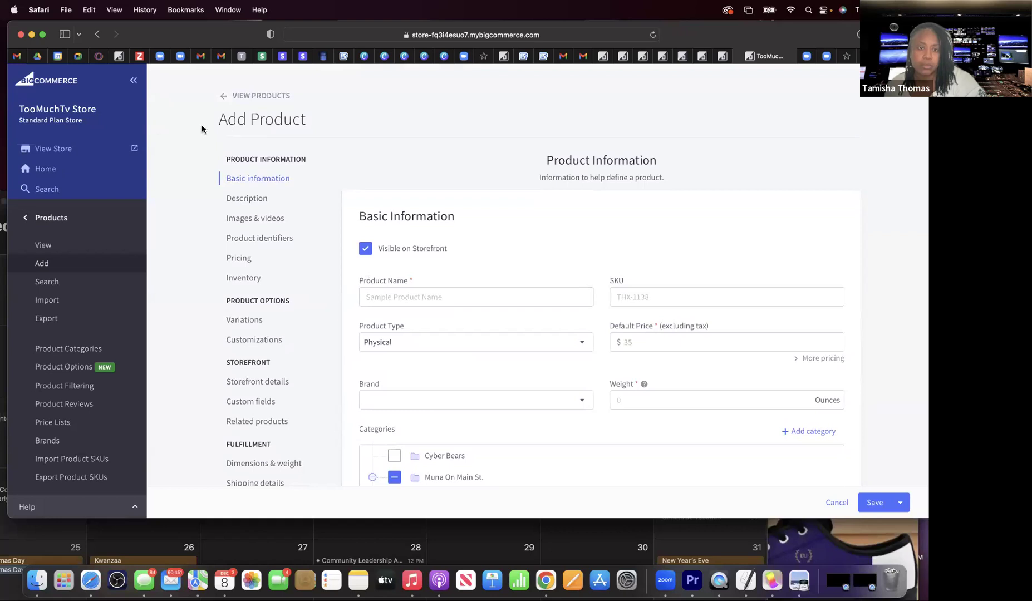
scroll(418, 348, down, 6)
scroll(418, 349, up, 6)
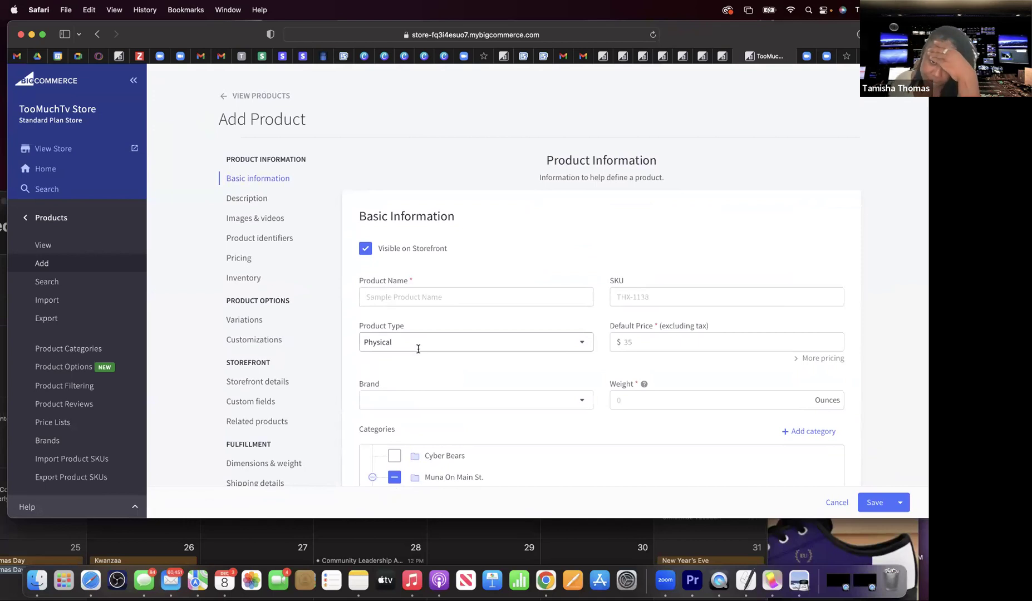
Try to add a sub-category named Mens Wear under Muna On Main St. in the product's categories
scroll(418, 348, down, 5)
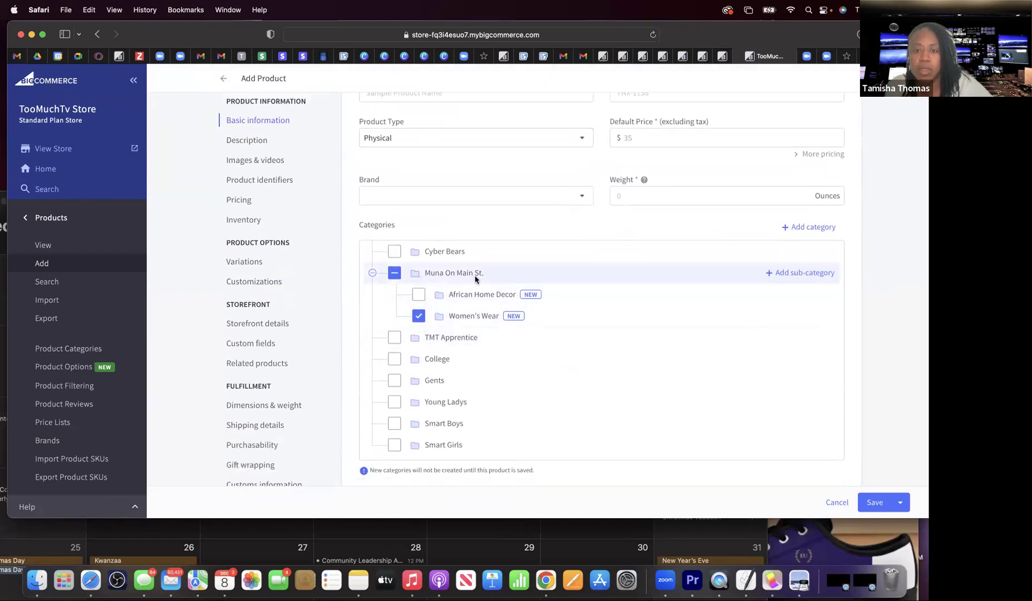
click(785, 273)
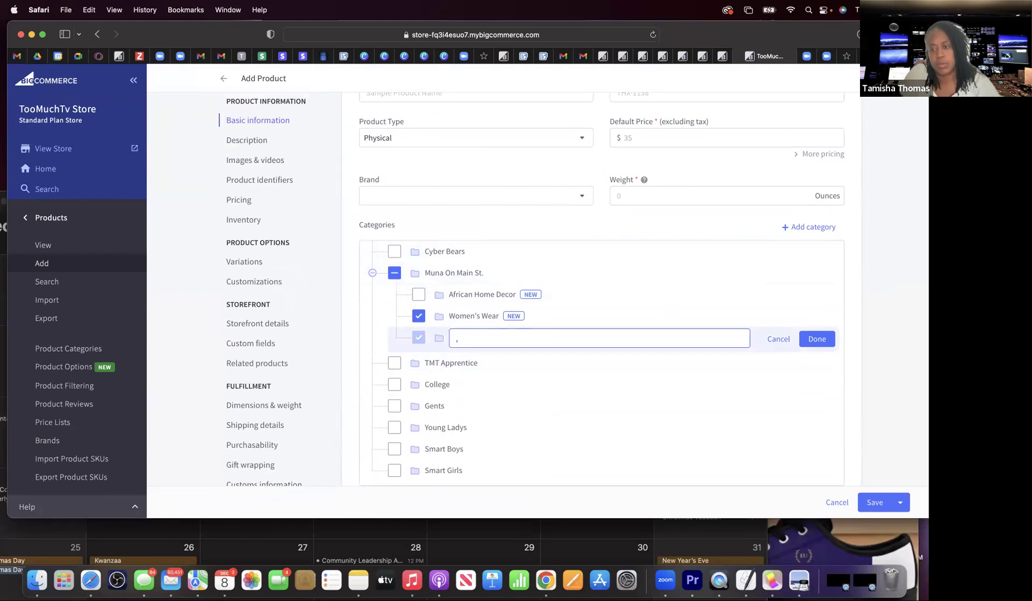
click(457, 338)
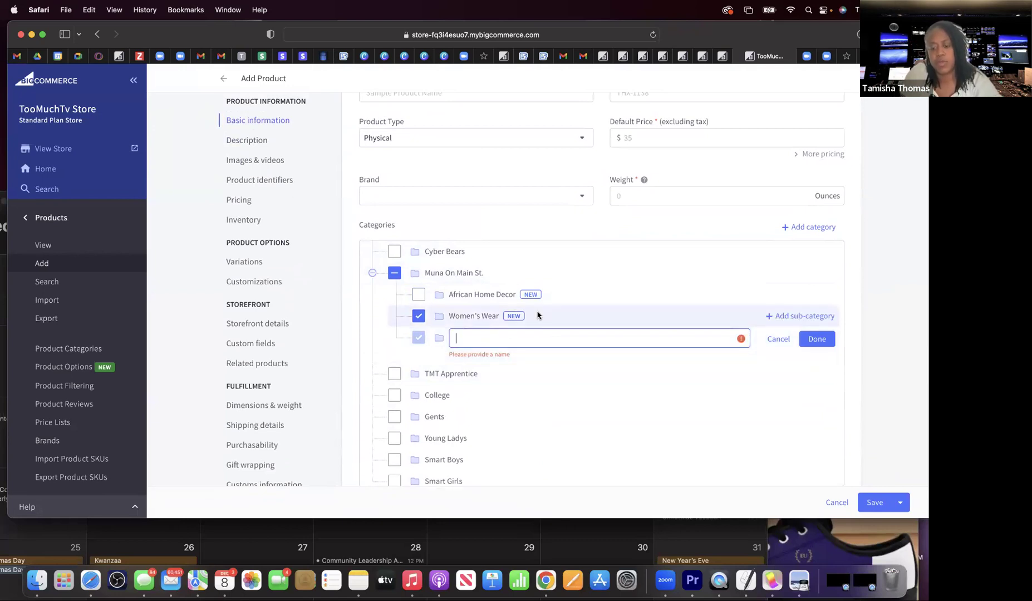
text(me)
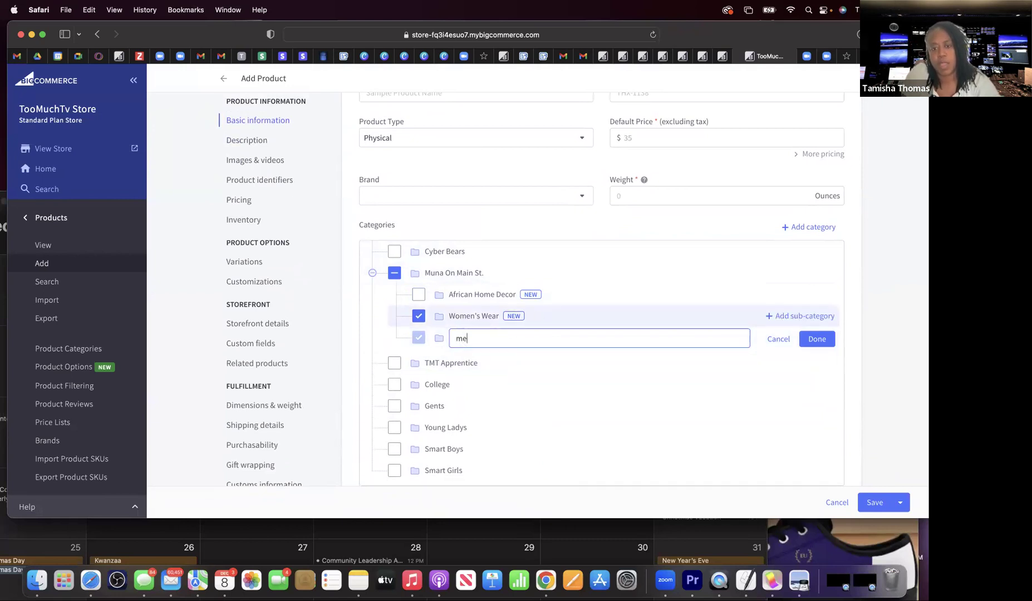
key(BackSpace)
key(BackSpace)
text(Men)
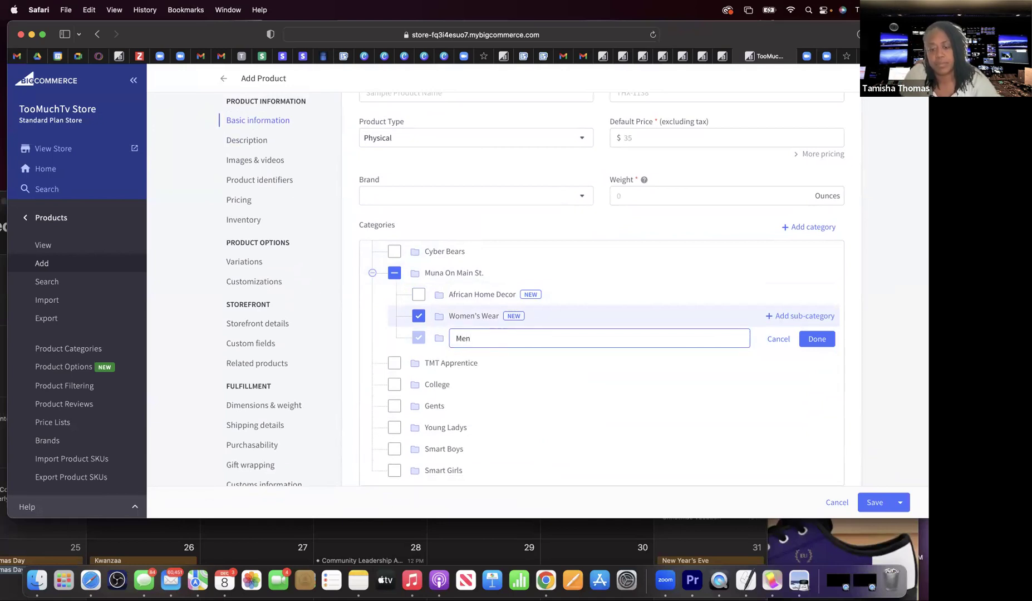
text('s)
key(BackSpace)
text(s Wear)
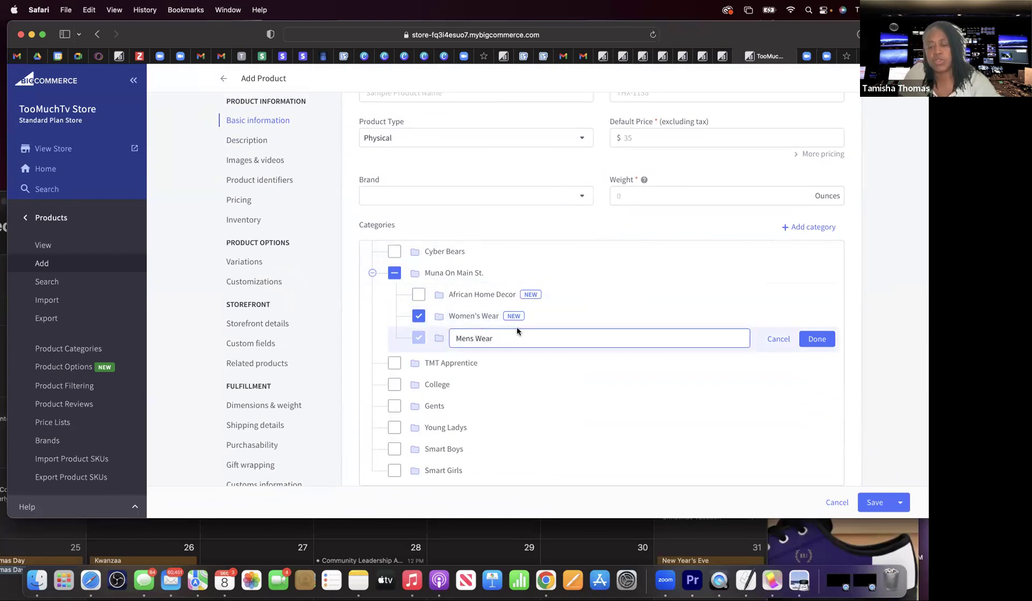
click(480, 317)
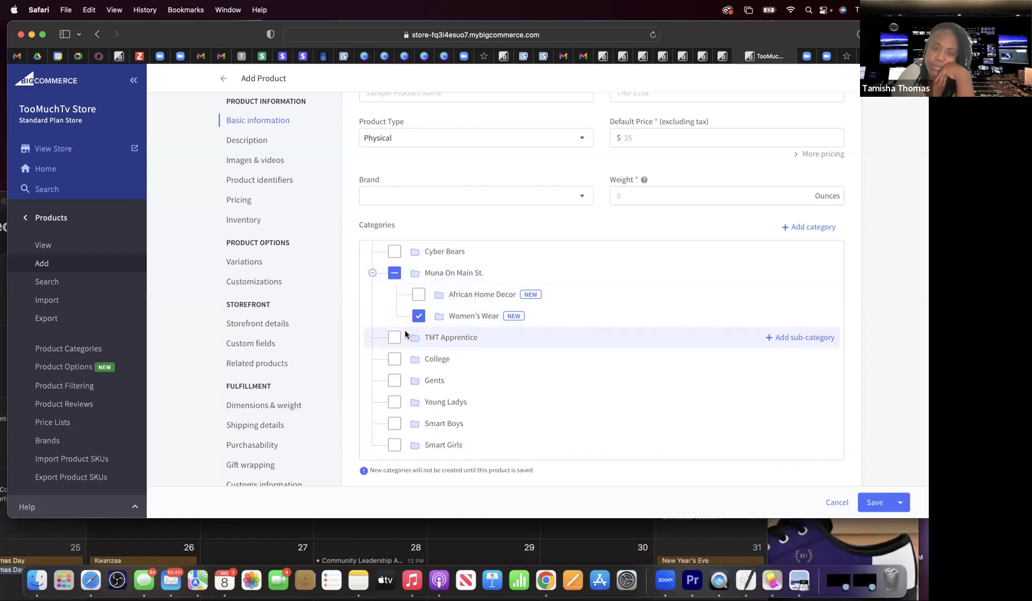
scroll(405, 331, down, 2)
scroll(404, 333, down, 20)
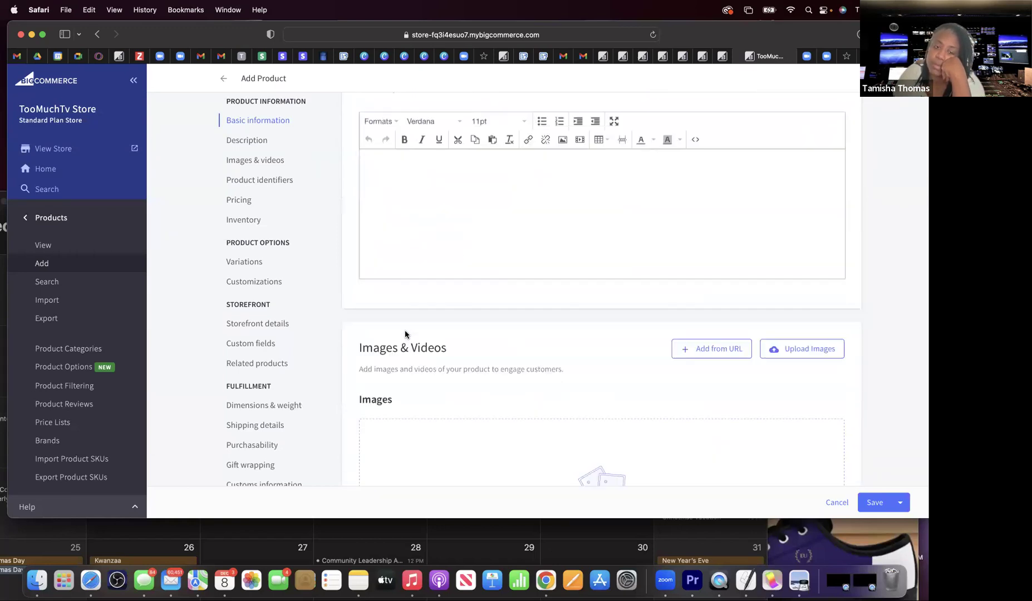
scroll(405, 334, down, 1)
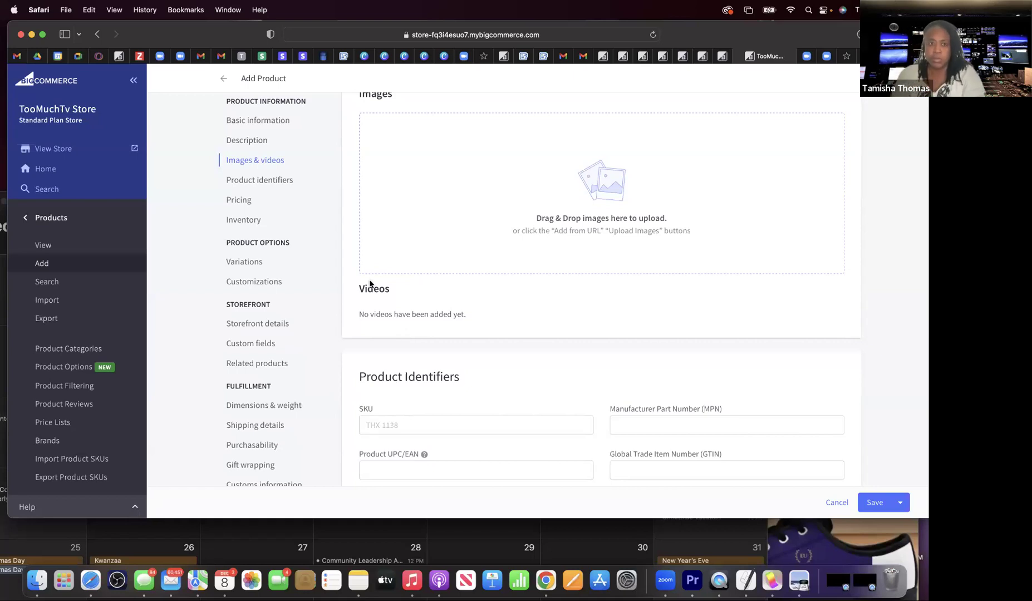
mouse_move(615, 63)
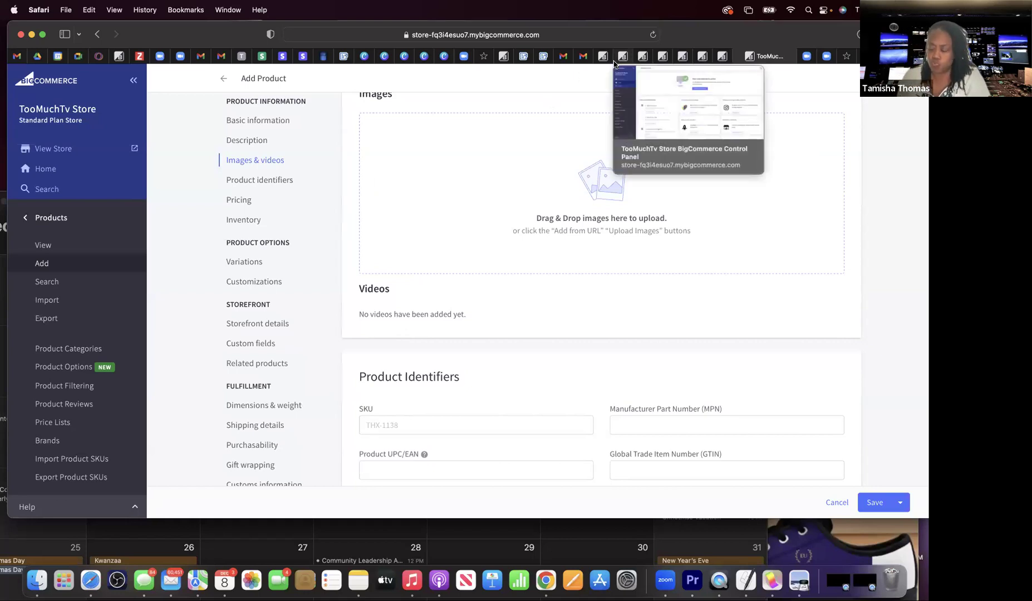